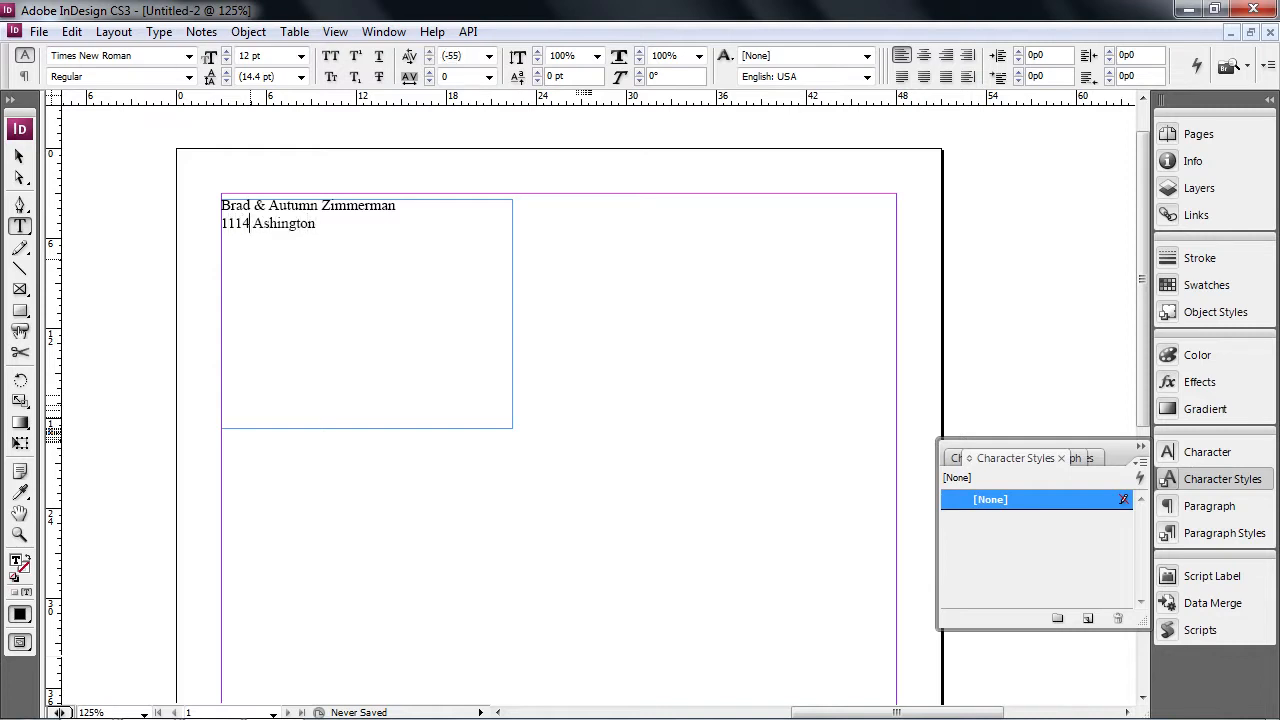
- Correct the capitalisation typo in Washington
type("W")
key("Delete")
type("and Haven MI, 49417")
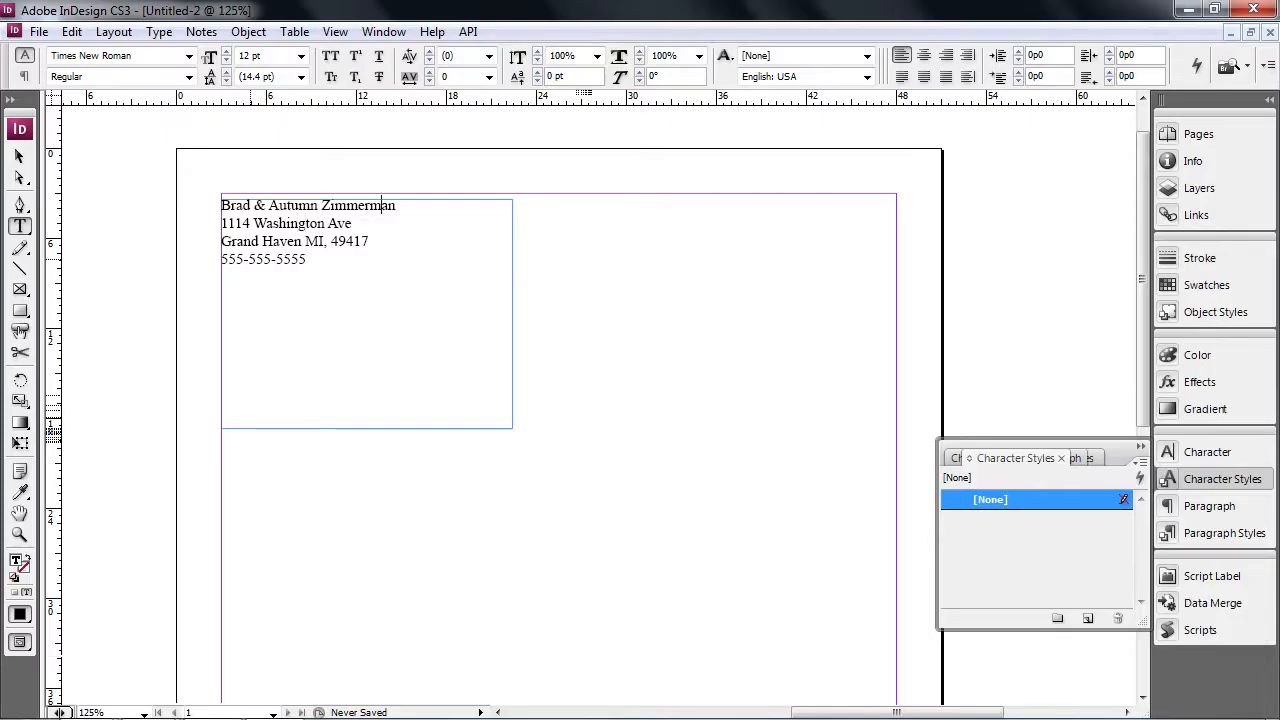
- Add the Childern and Photo lines, then nudge the contact frame slightly upward
key("Return")
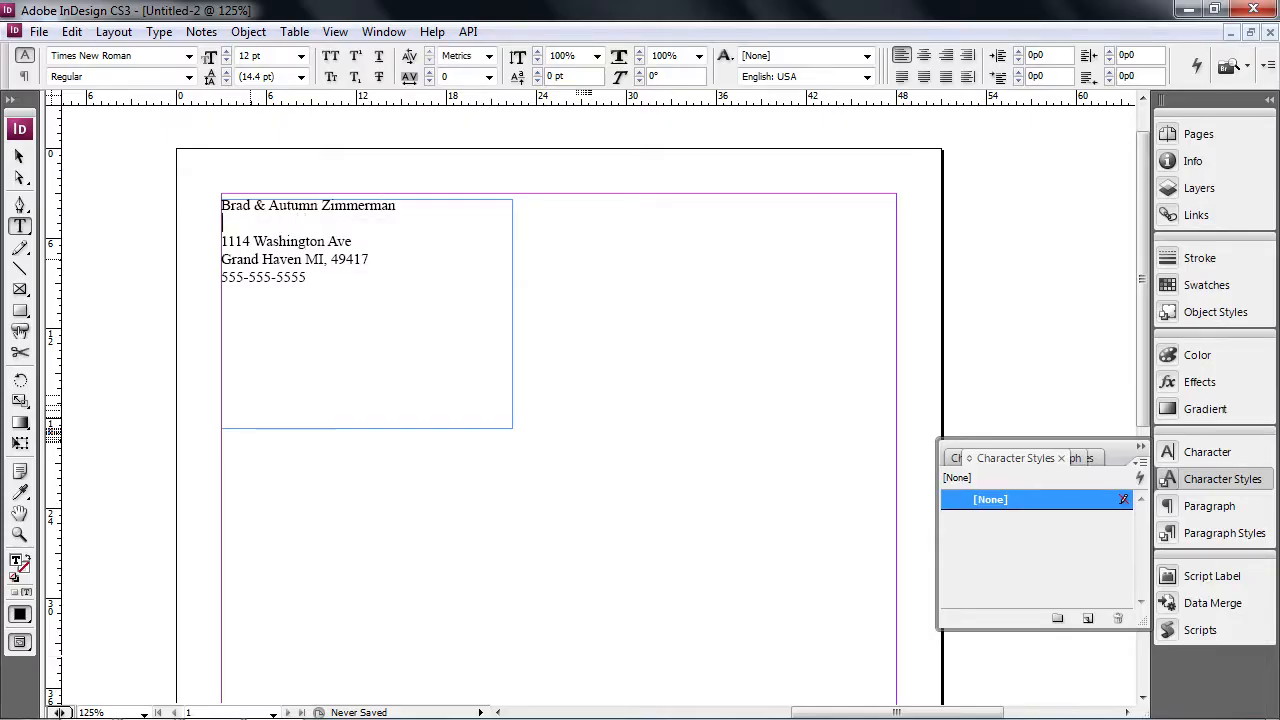
type("Childern: Kid1, Kid2")
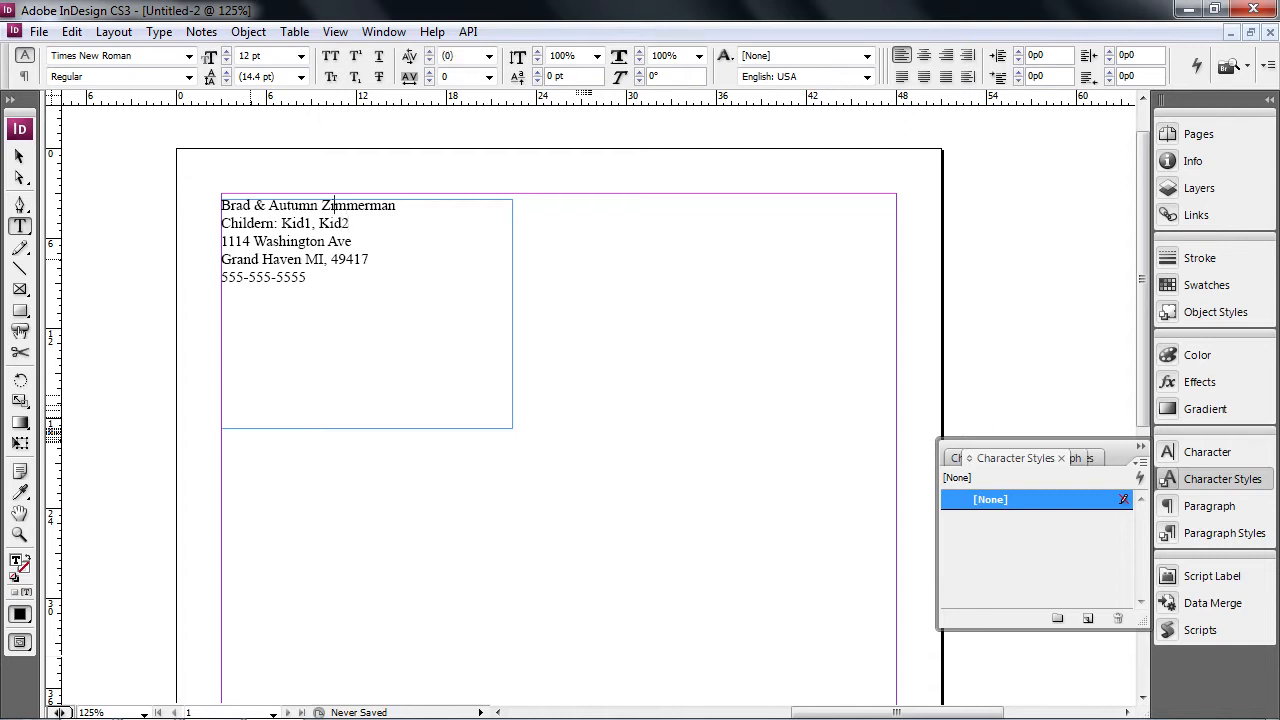
key("Return")
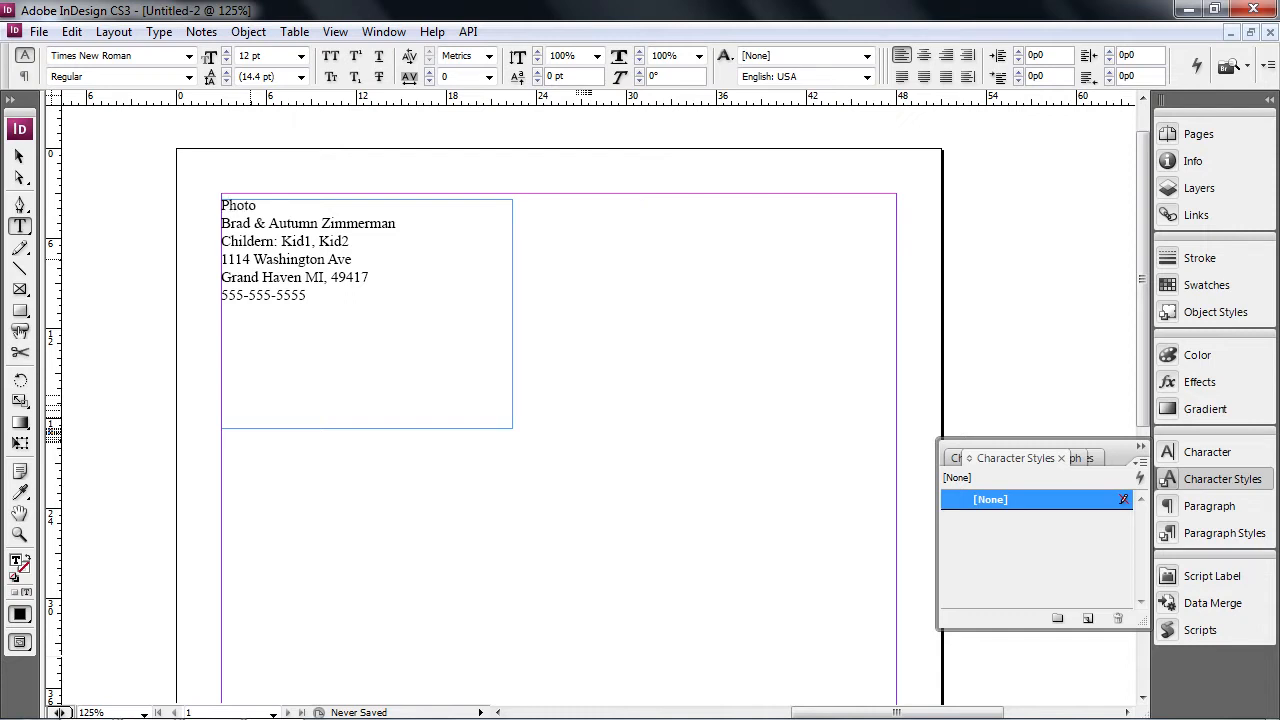
left_click(18, 156)
left_click_drag(367, 233, 367, 227)
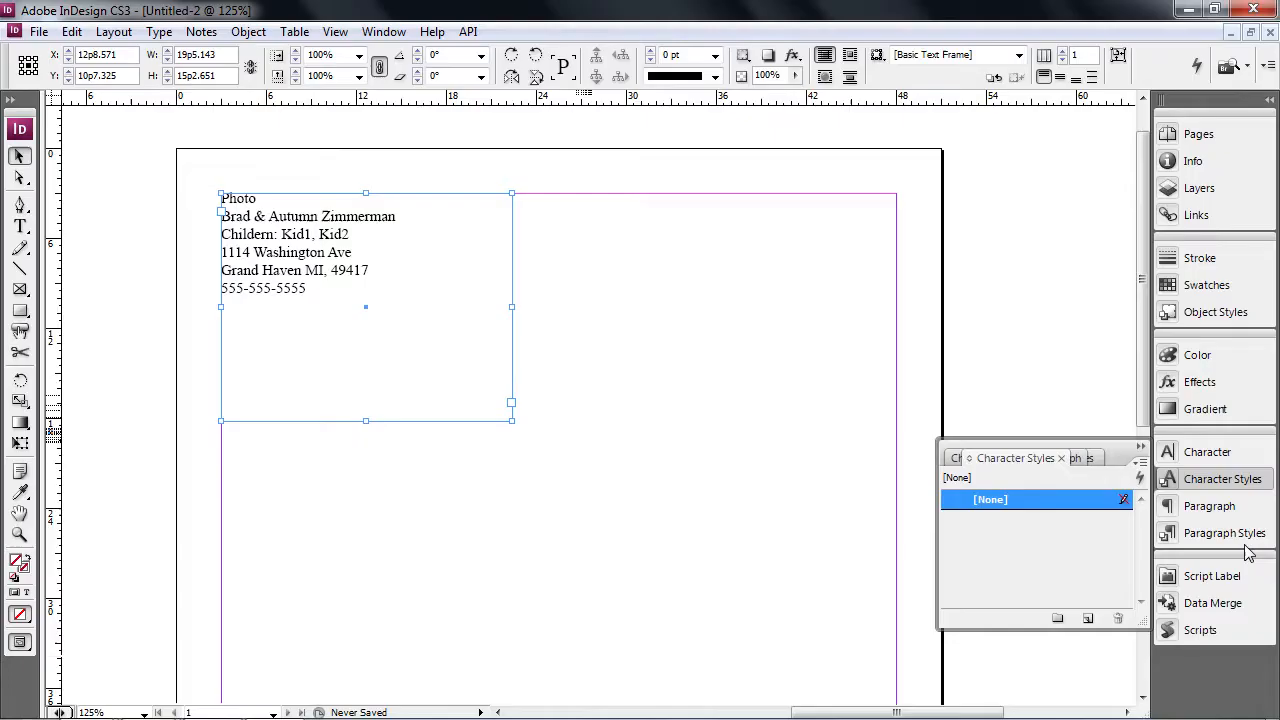
- Set the [Basic Paragraph] style's font to Myriad Pro at 11 pt
left_click(1208, 532)
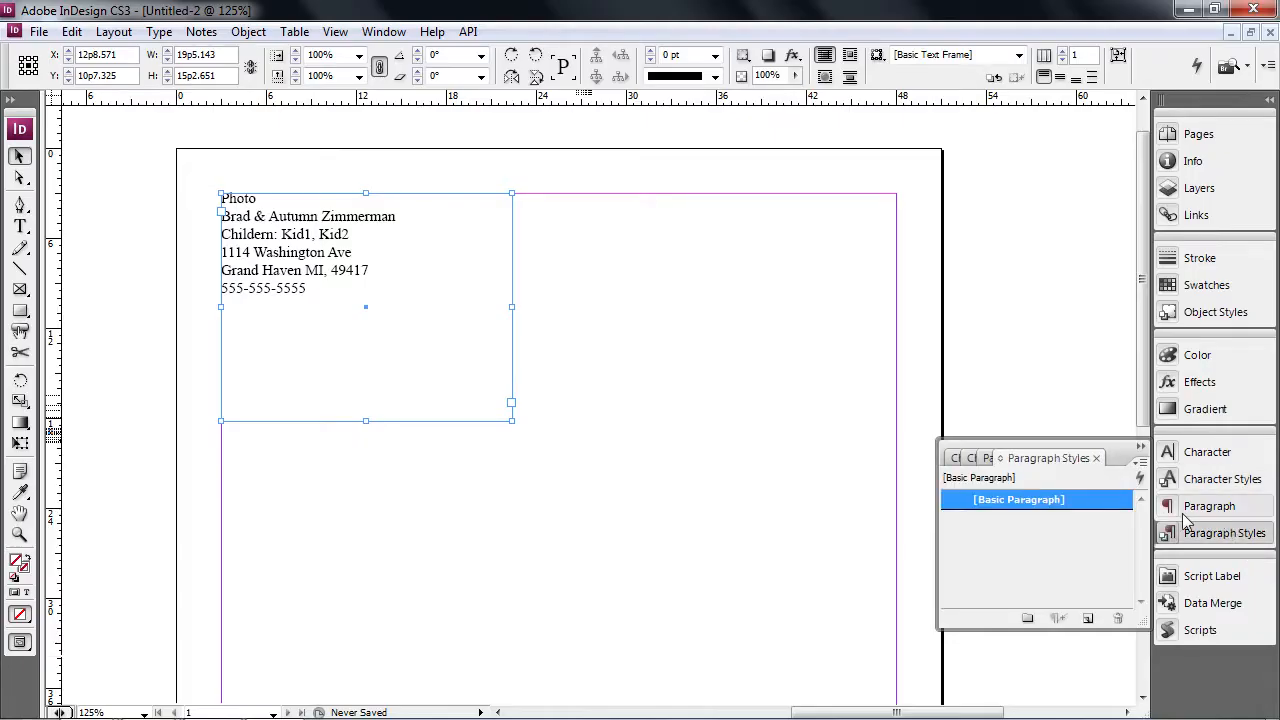
double_click(1022, 500)
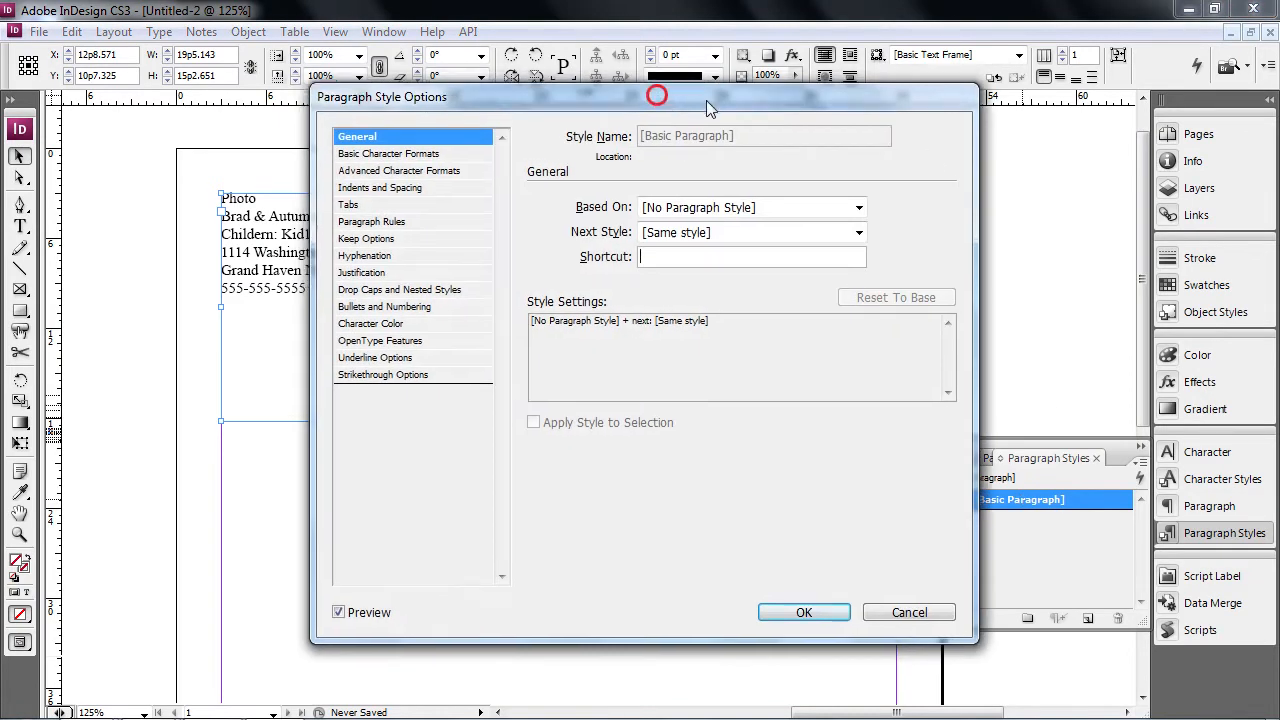
left_click_drag(644, 91, 827, 105)
left_click(572, 160)
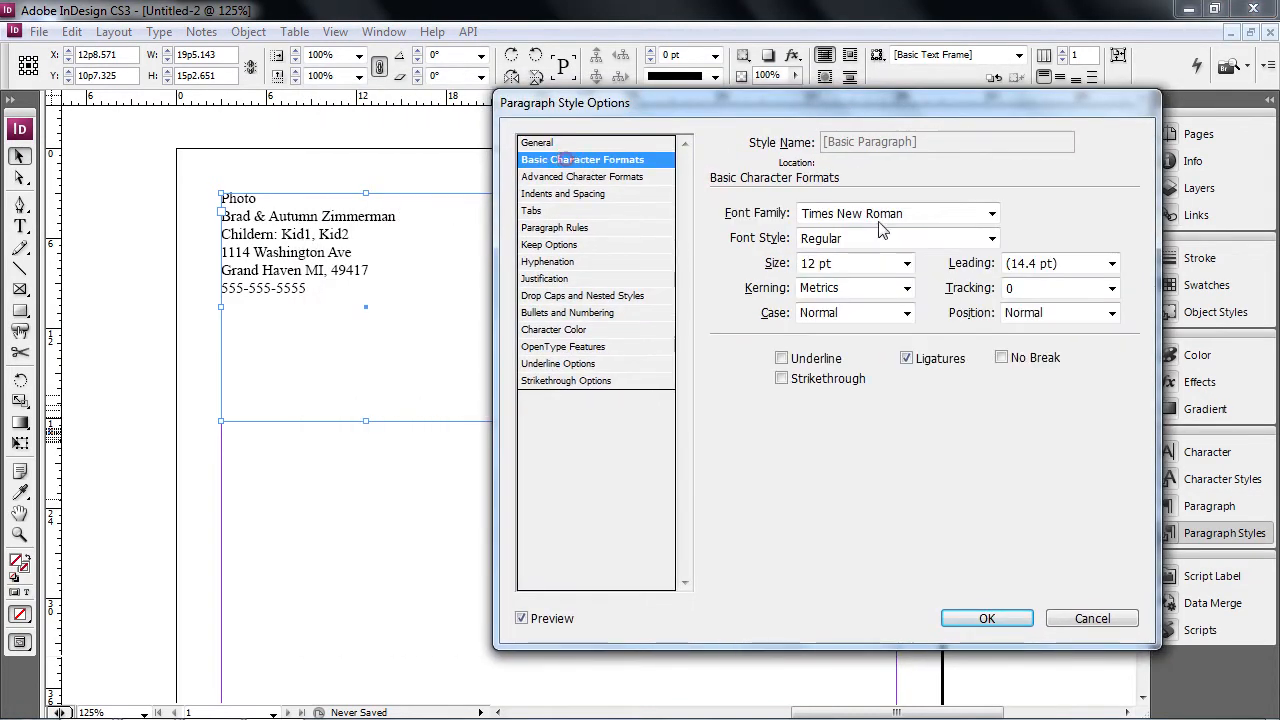
left_click(990, 216)
left_click_drag(994, 524, 996, 448)
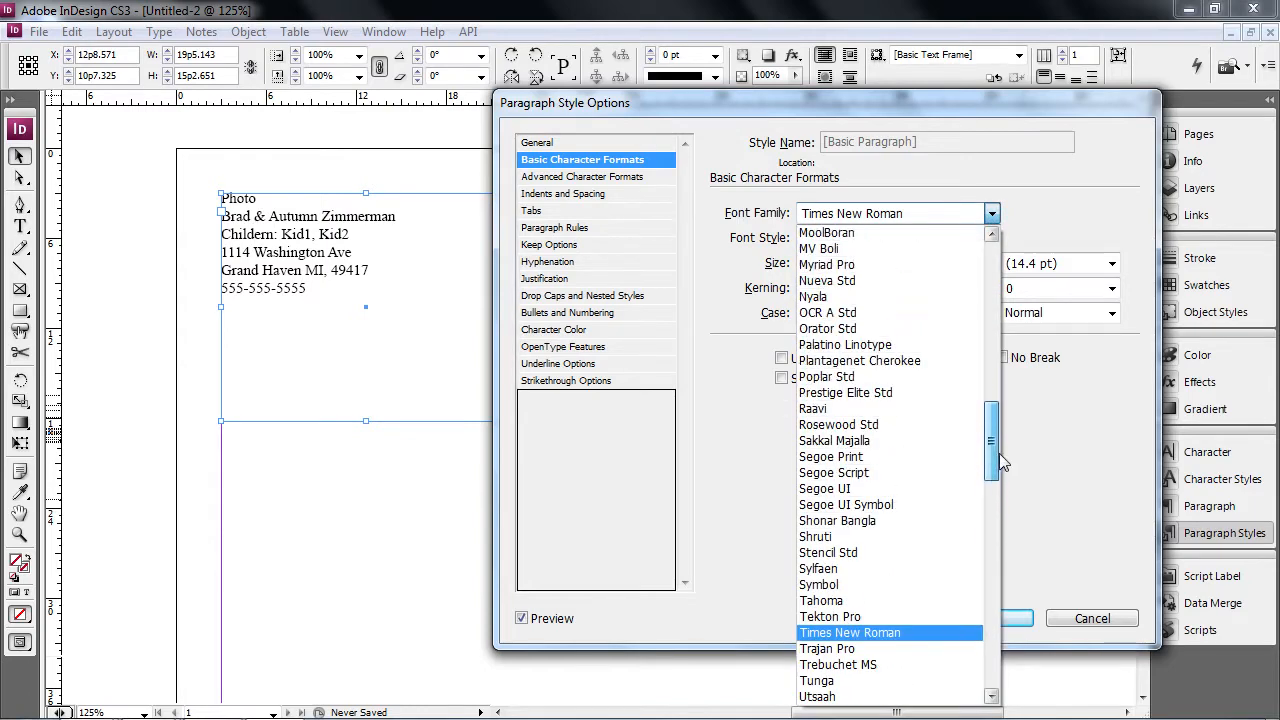
left_click(886, 271)
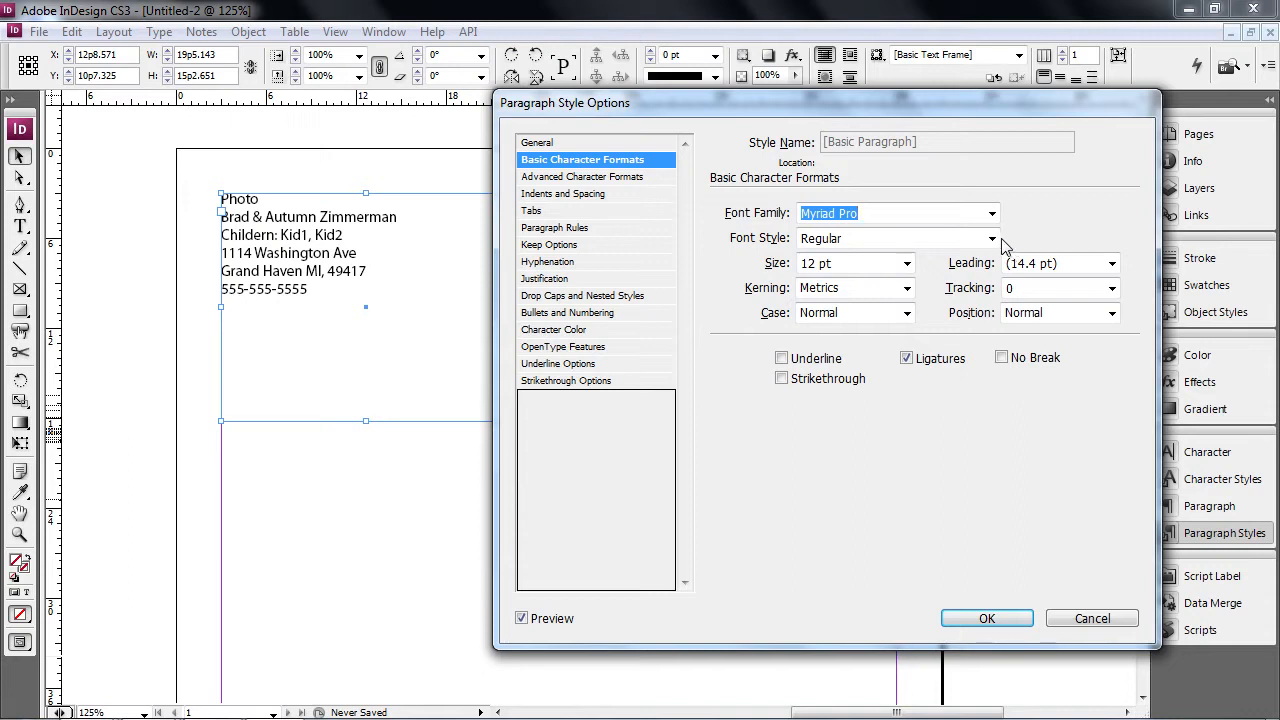
left_click(907, 263)
left_click(826, 347)
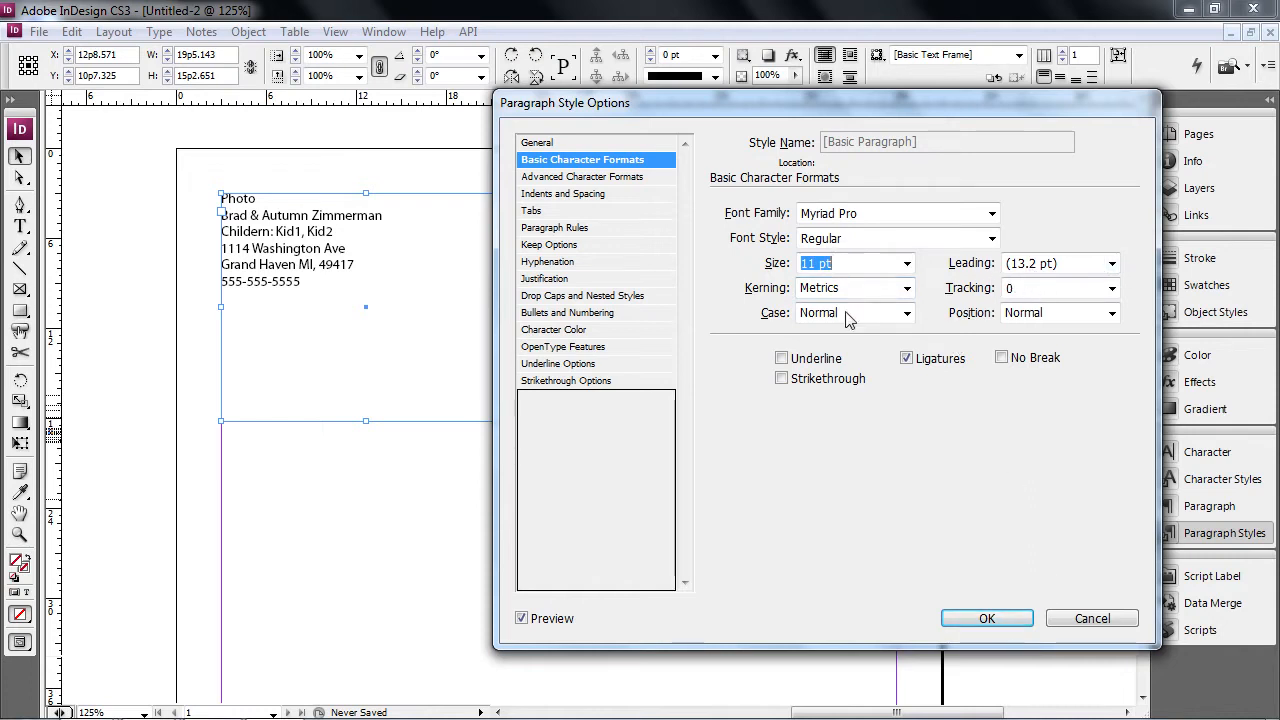
left_click(960, 621)
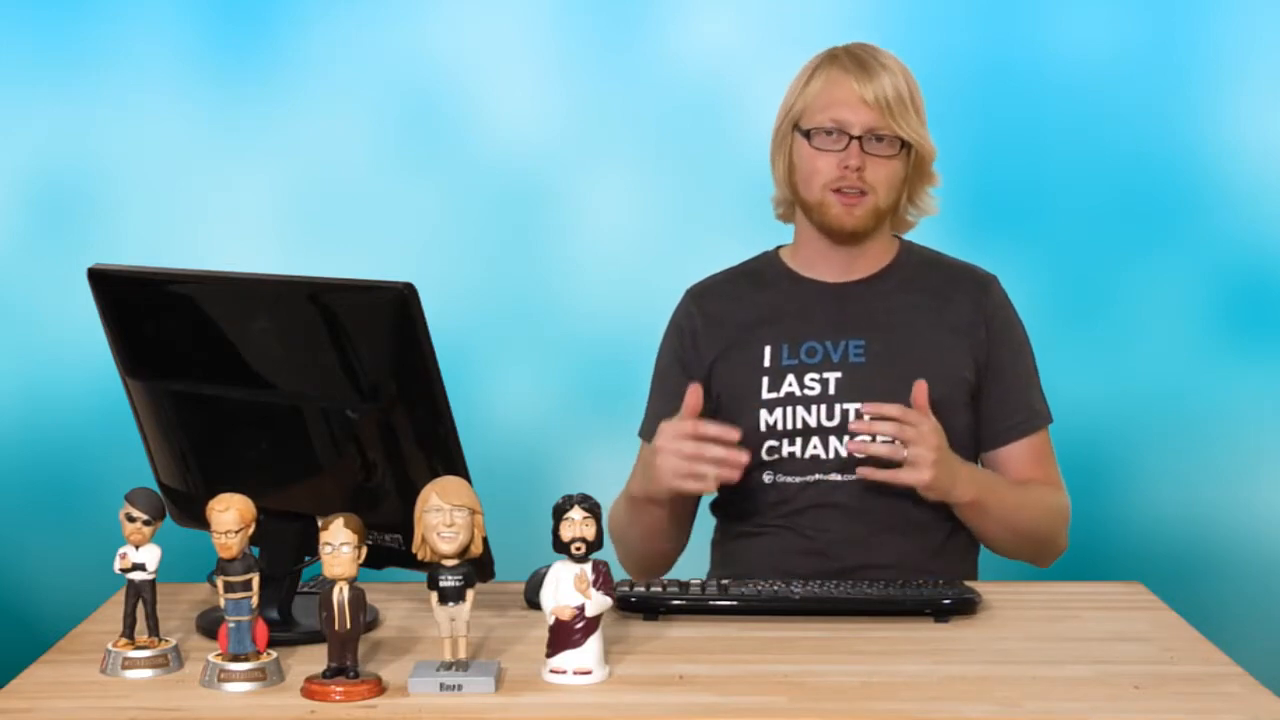
- Select the couple's name line and create a new character style from it
left_click(383, 222)
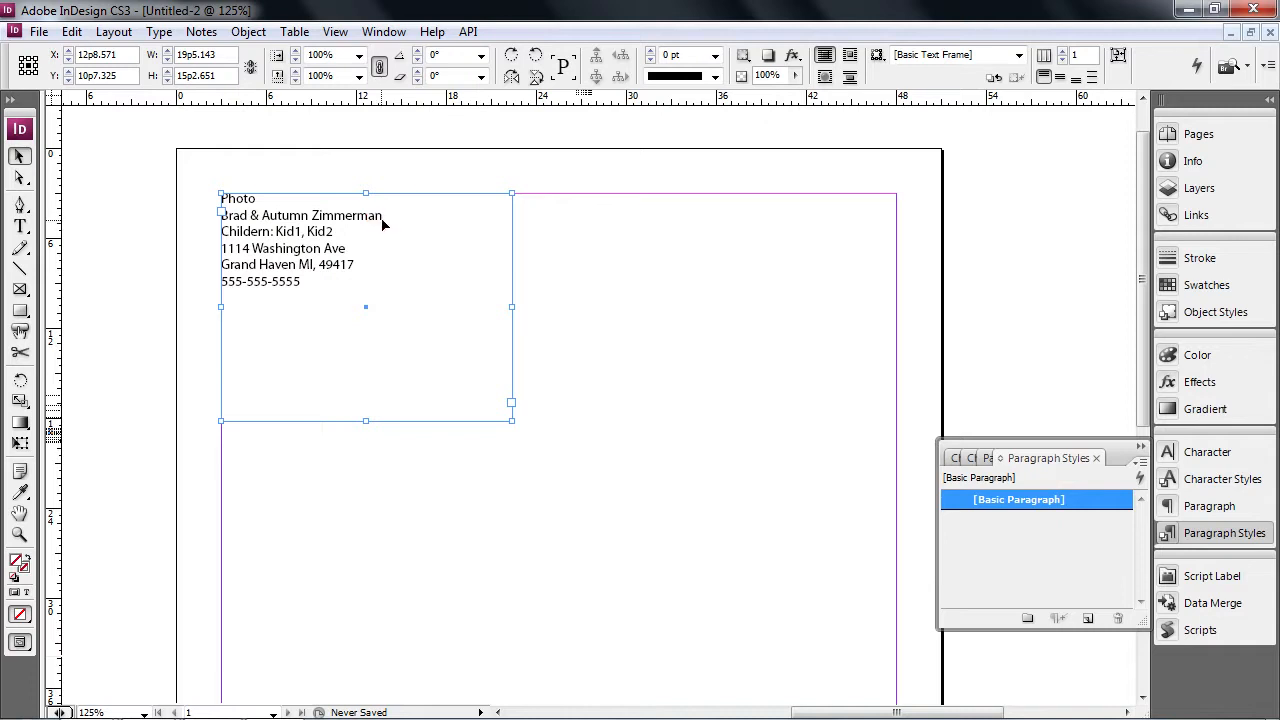
left_click(383, 218)
left_click_drag(383, 218, 215, 216)
left_click(1230, 480)
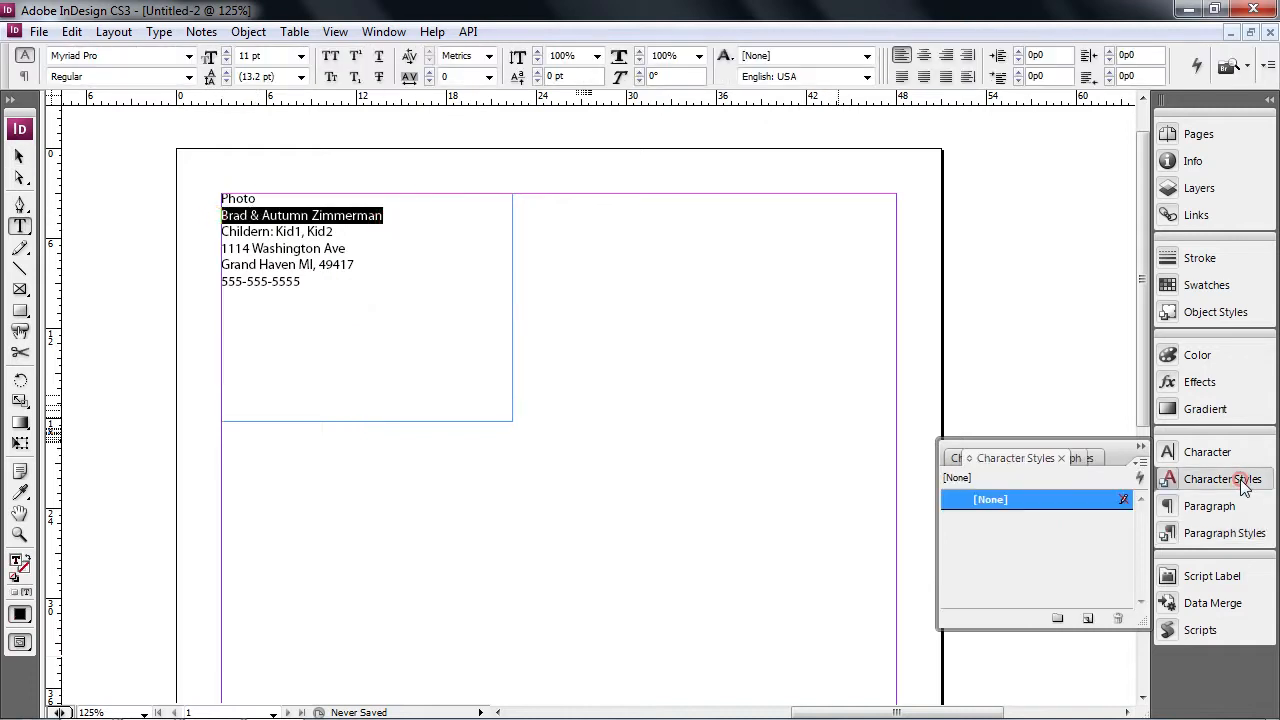
left_click(1088, 618)
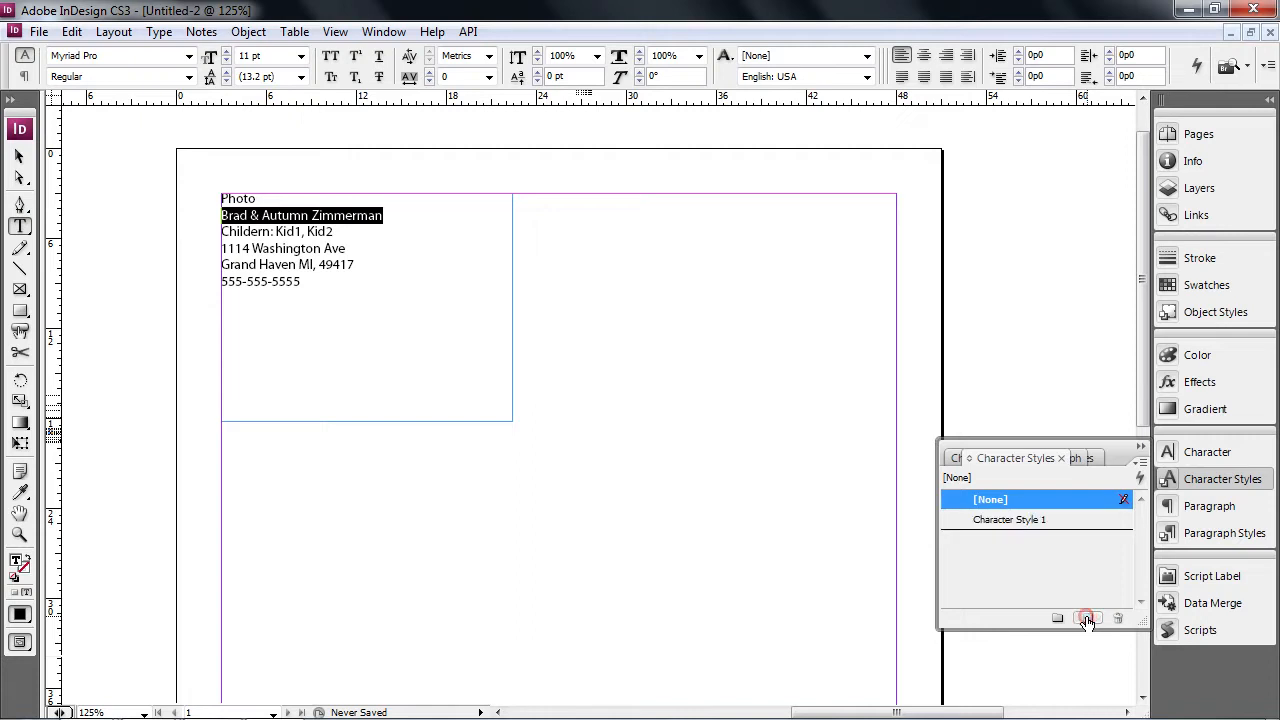
left_click(1069, 519)
double_click(1069, 519)
- Name the style Name and set it to Myriad Pro Bold, 12 pt
type("Name")
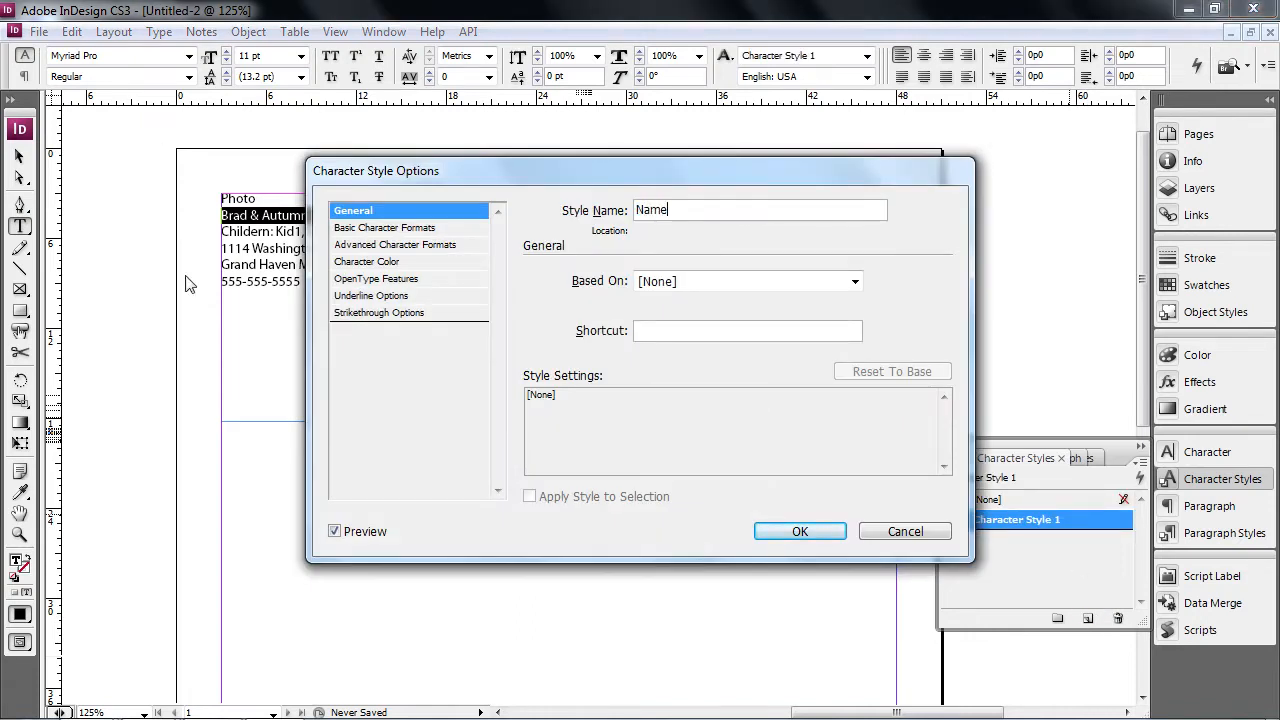
left_click(385, 228)
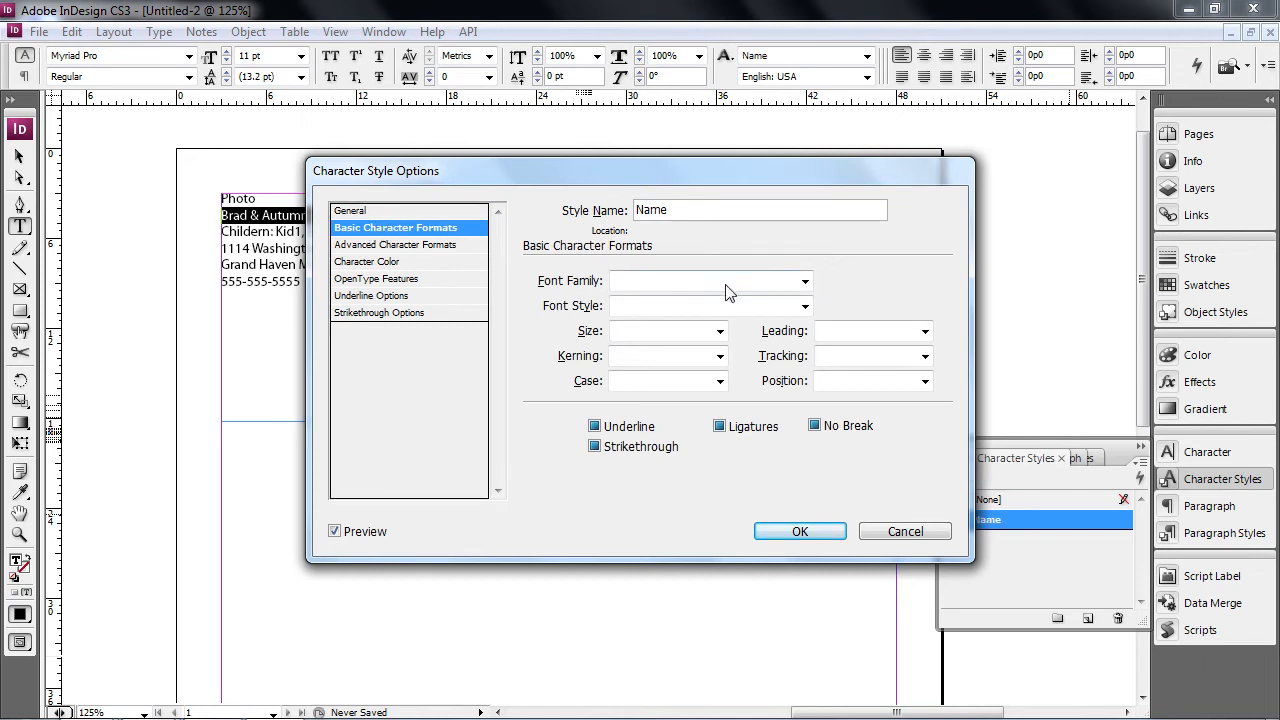
left_click(805, 281)
left_click_drag(801, 95, 820, 168)
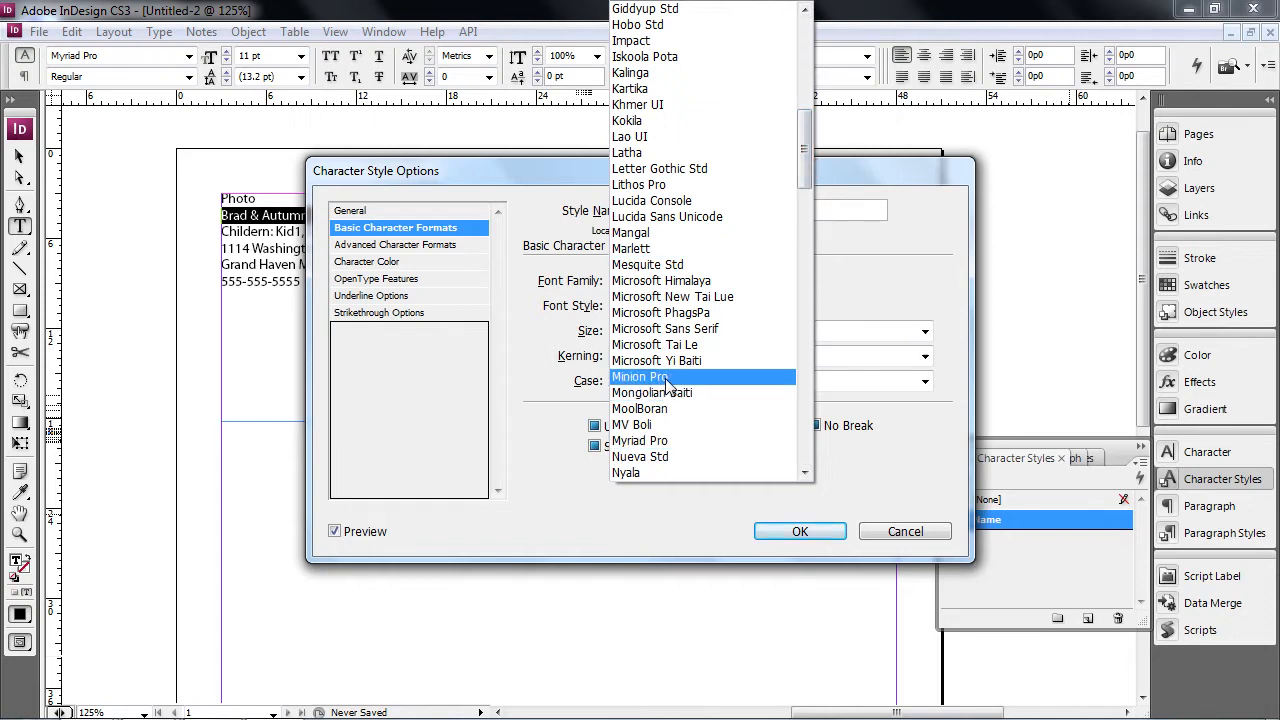
left_click(652, 440)
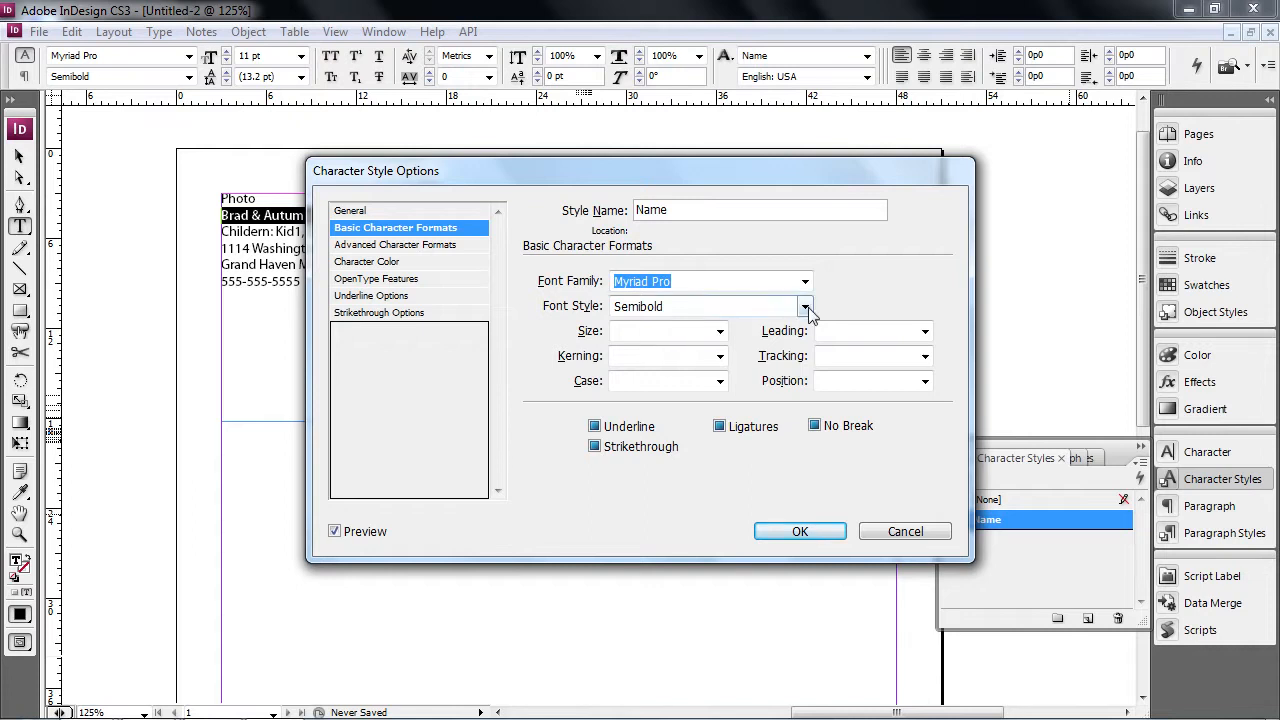
left_click(805, 306)
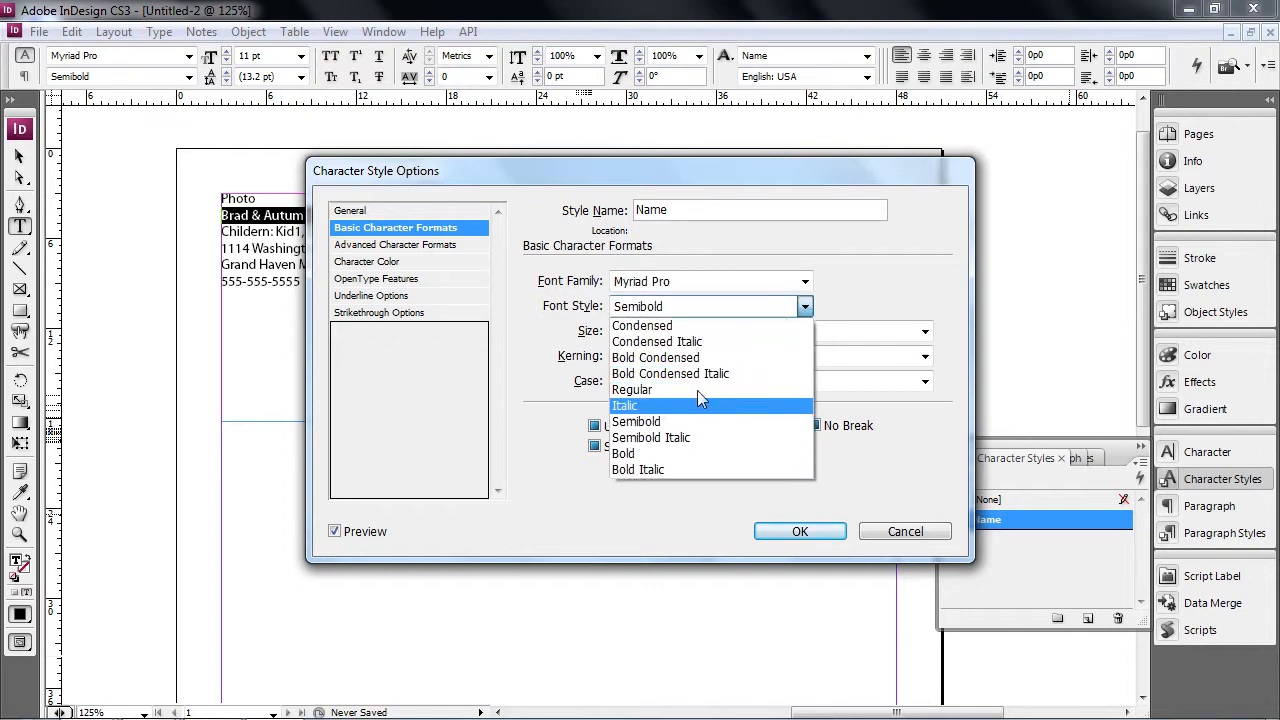
left_click(700, 358)
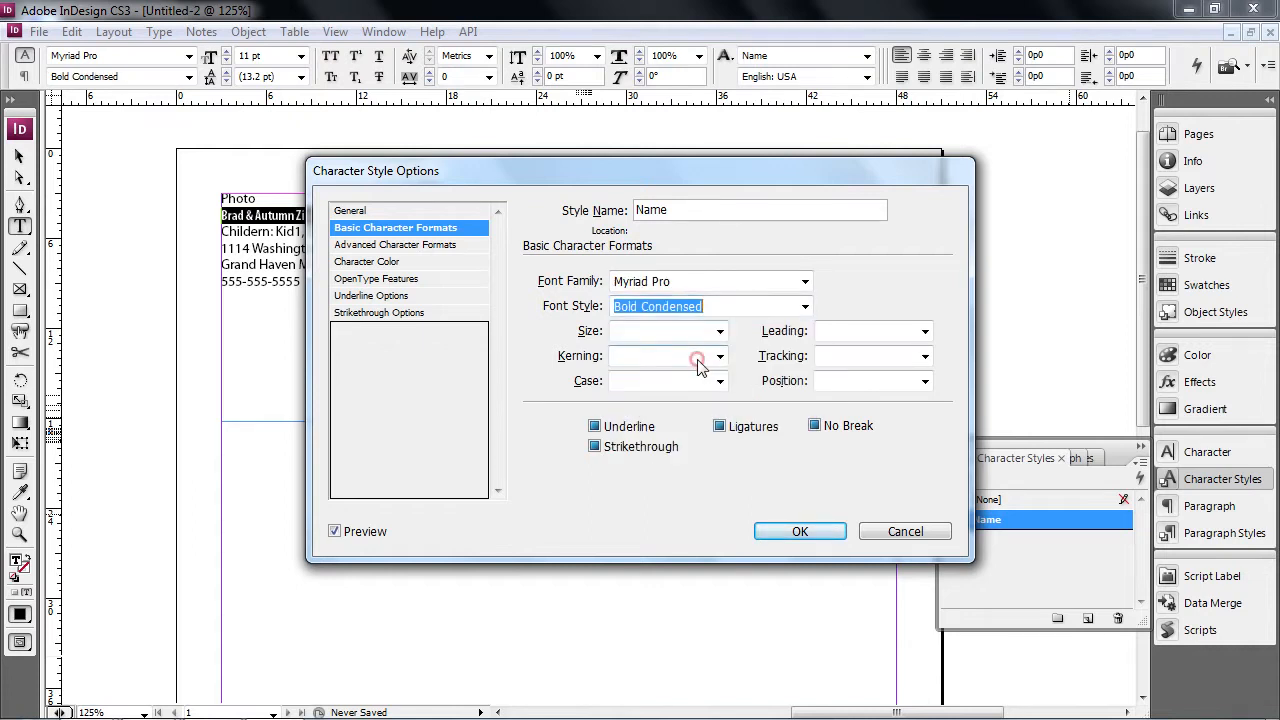
left_click(805, 306)
left_click(686, 422)
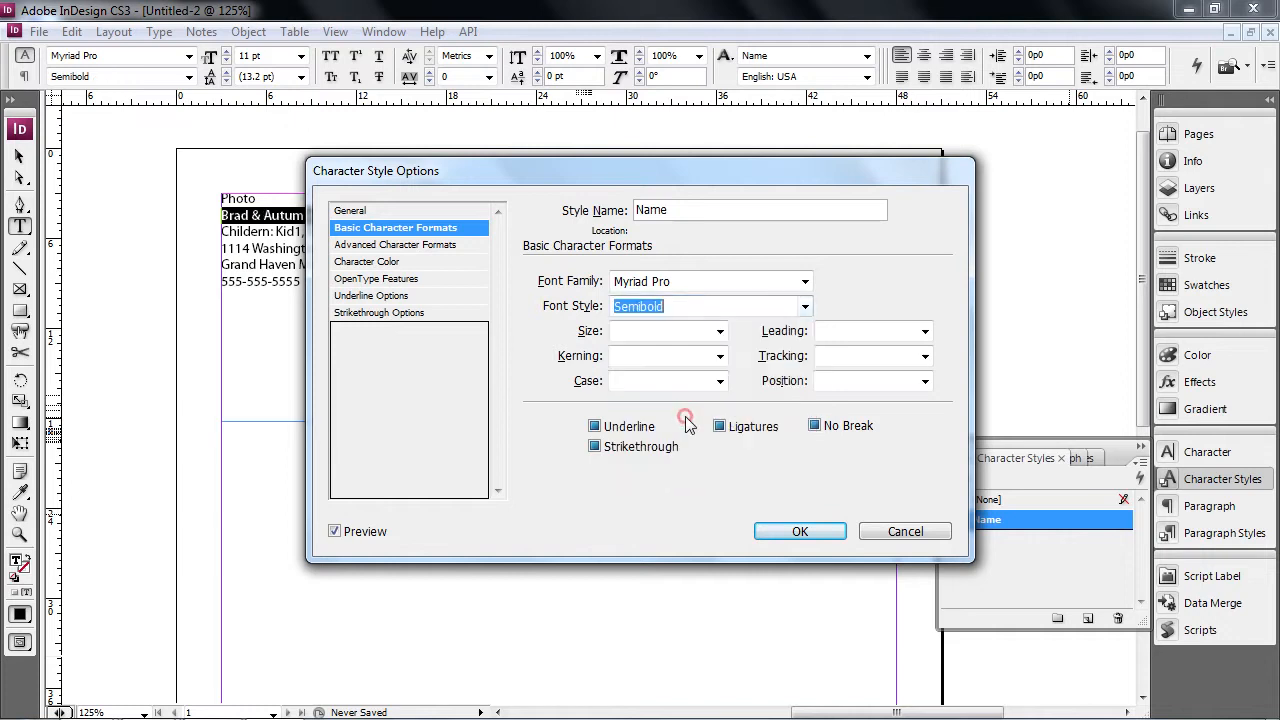
left_click(805, 306)
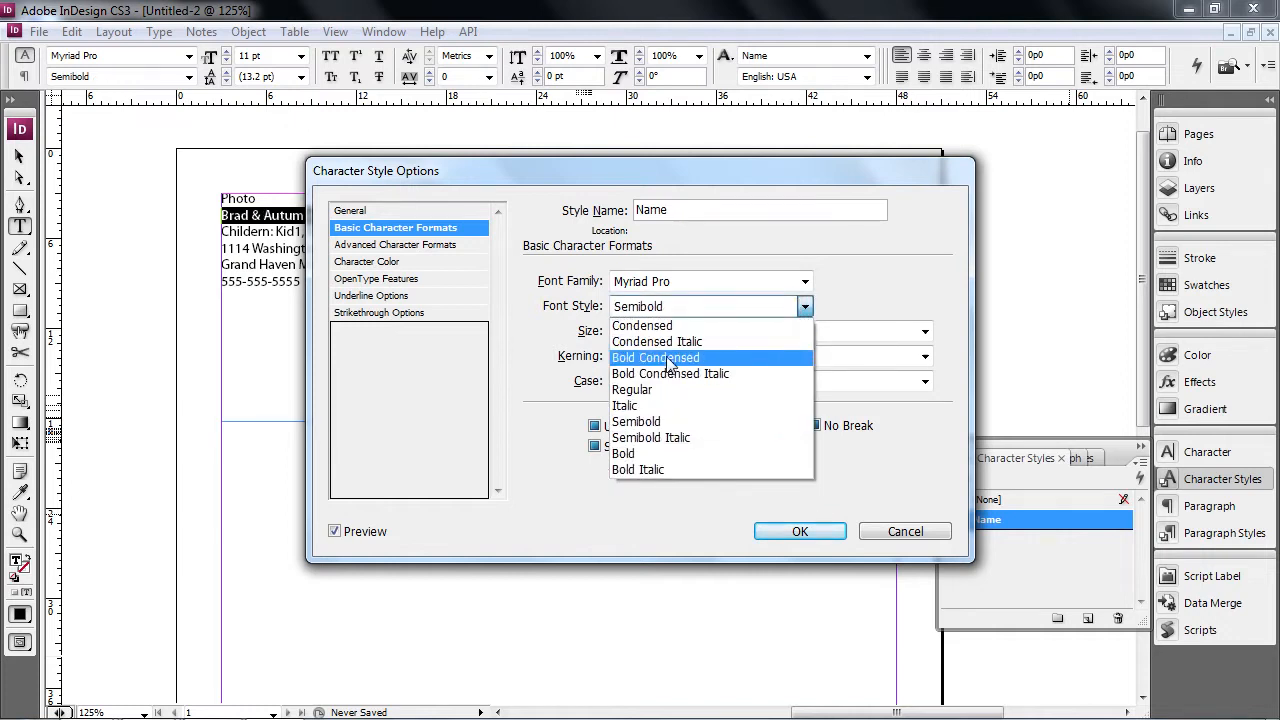
left_click(649, 453)
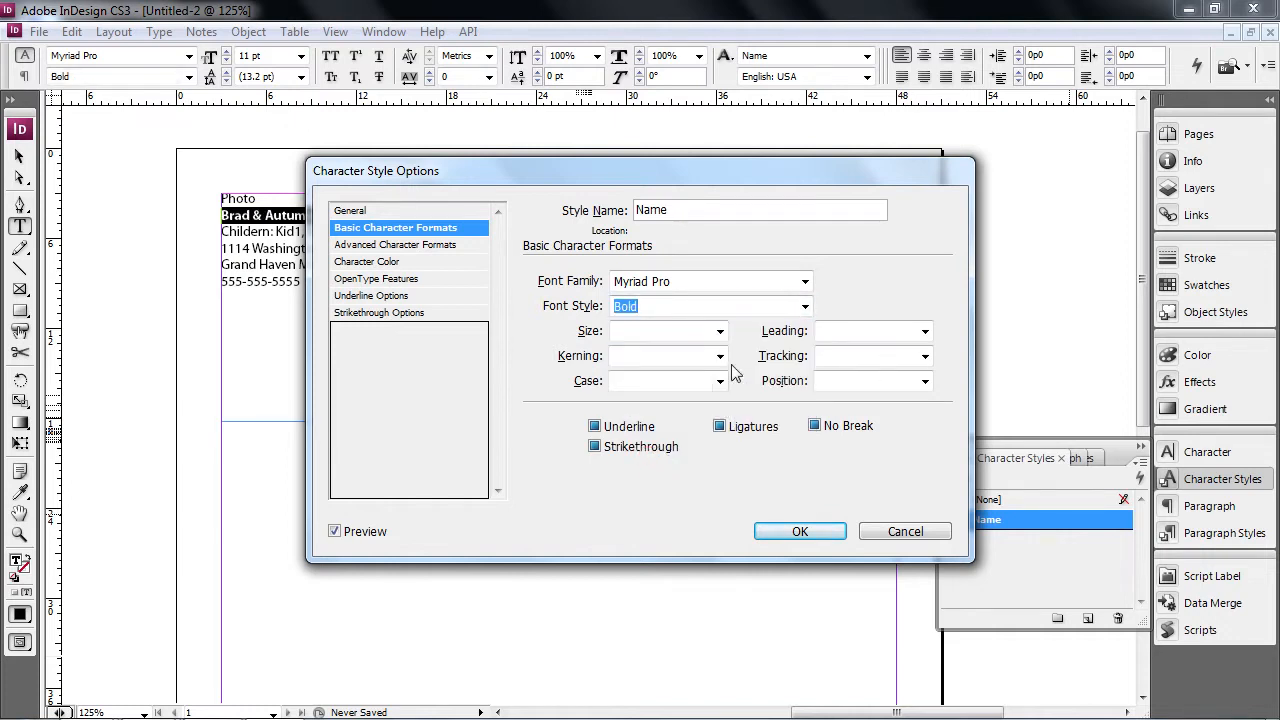
left_click_drag(690, 168, 902, 160)
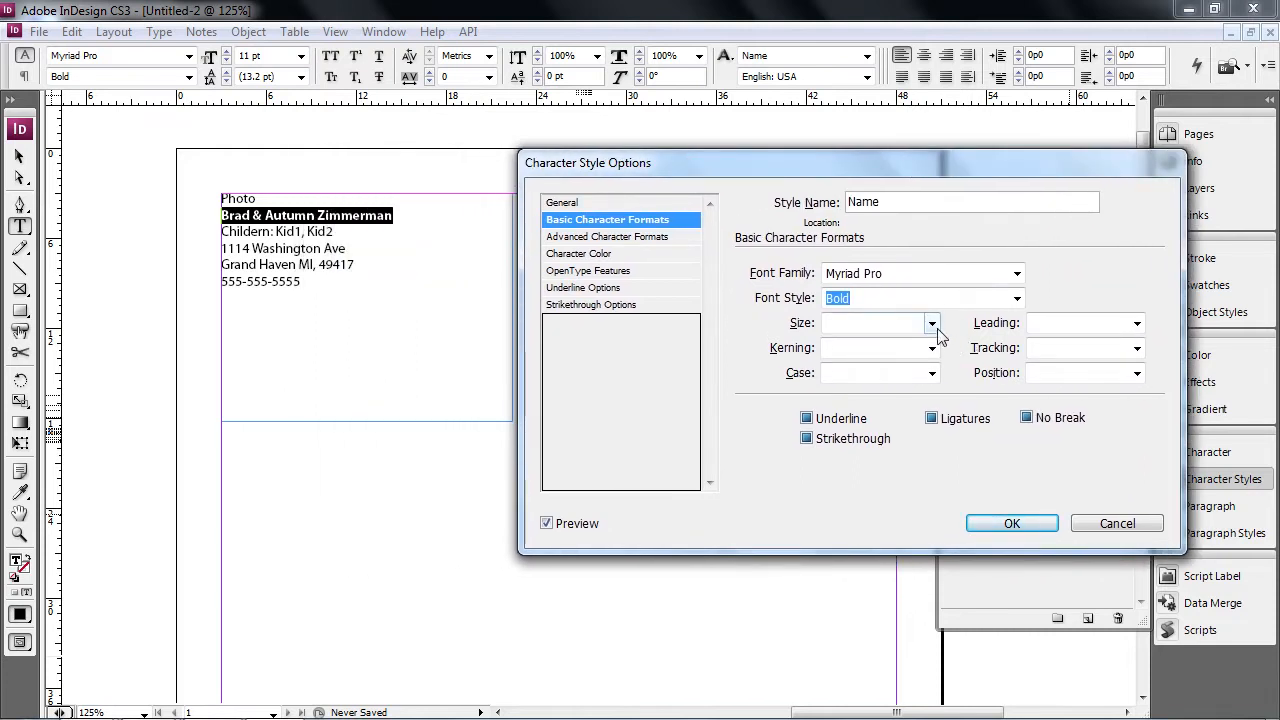
left_click(933, 325)
left_click(890, 422)
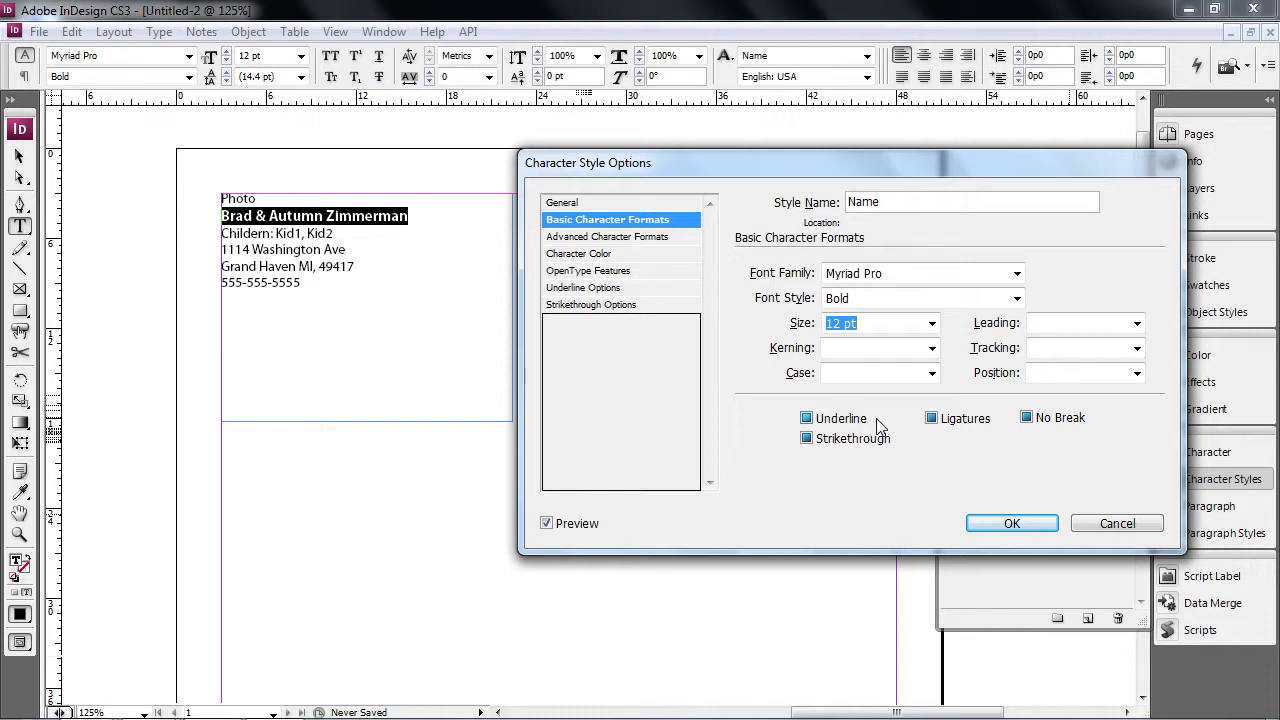
left_click(1008, 523)
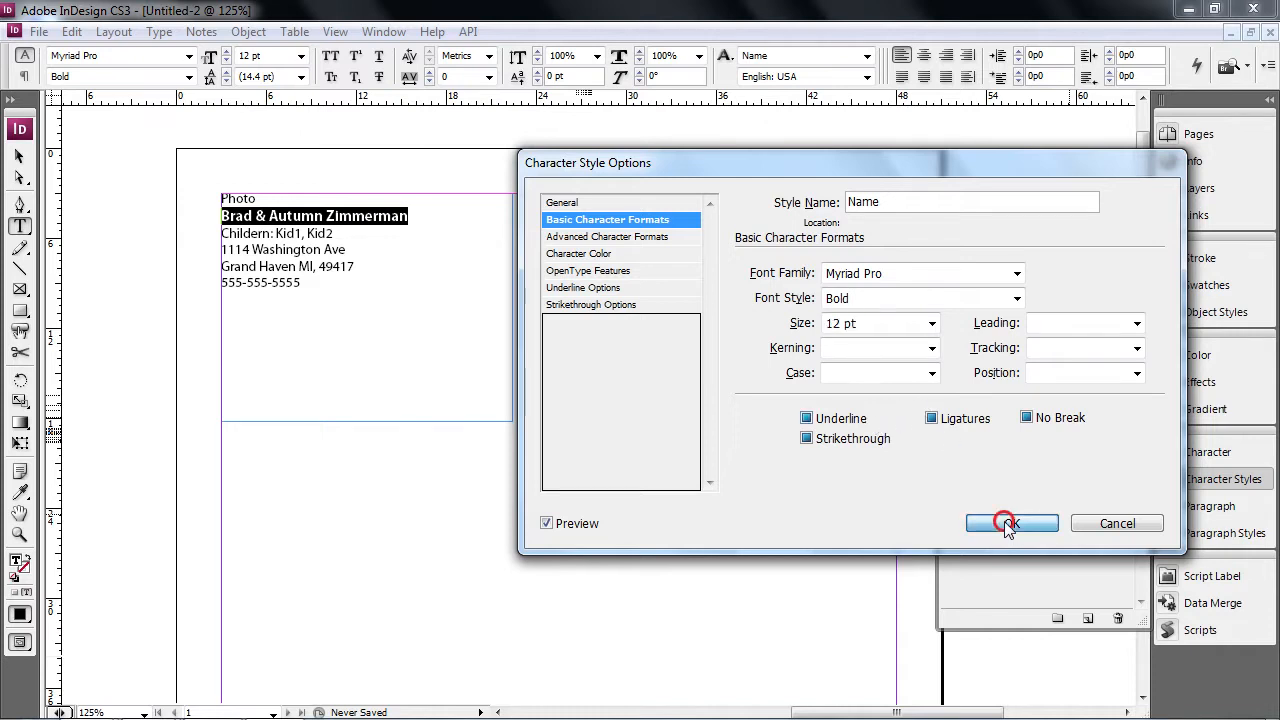
left_click(298, 271)
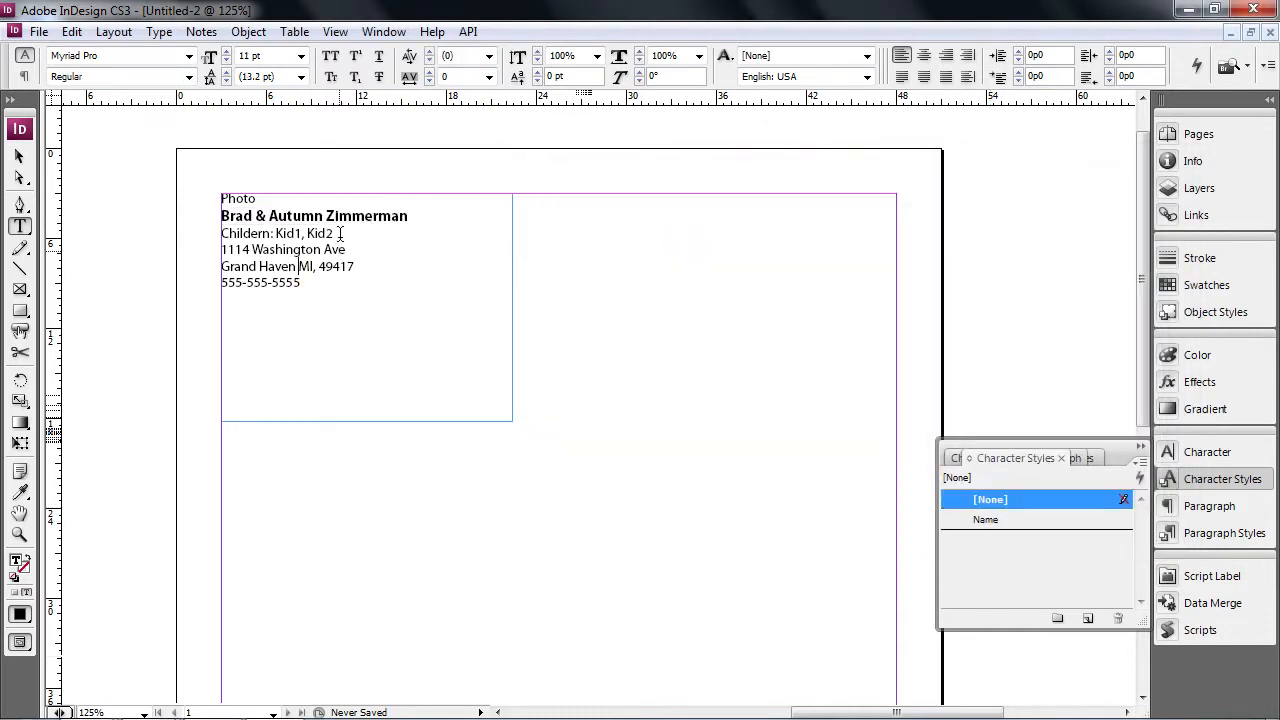
- Give the Kid1, Kid2 names a new Semibold character style named kids
left_click_drag(336, 233, 280, 233)
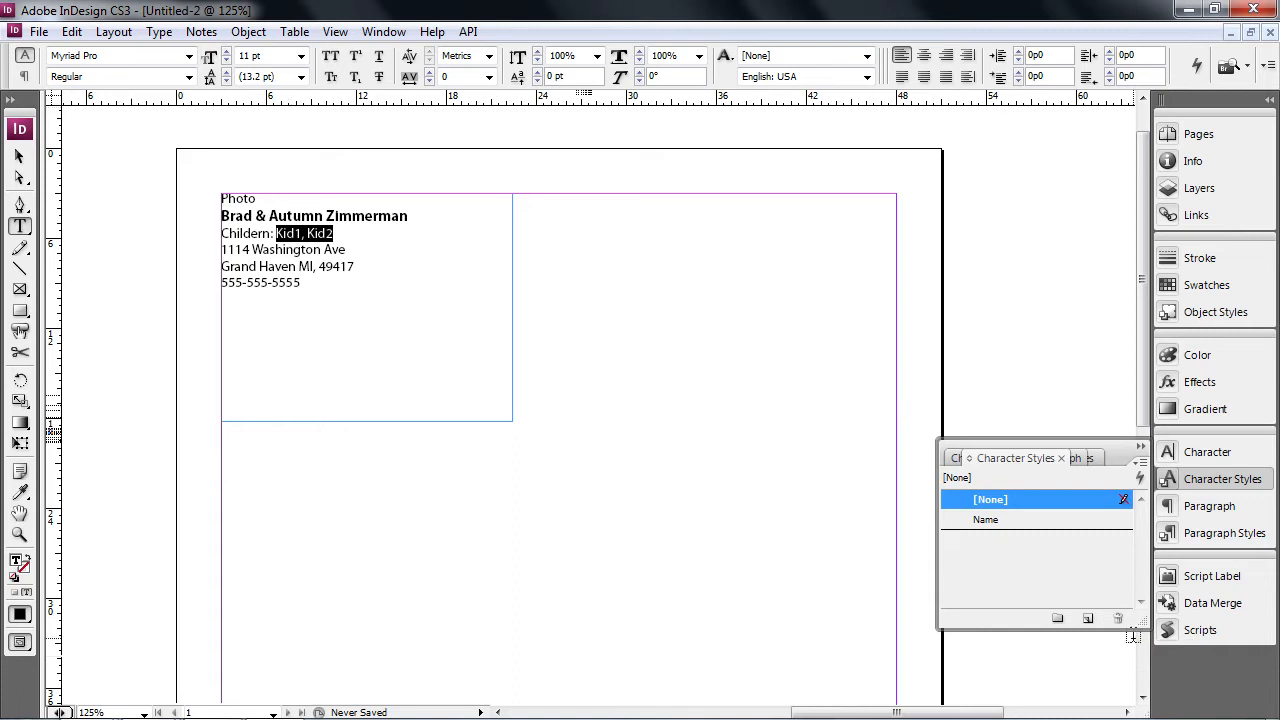
left_click(1088, 618)
left_click(1055, 540)
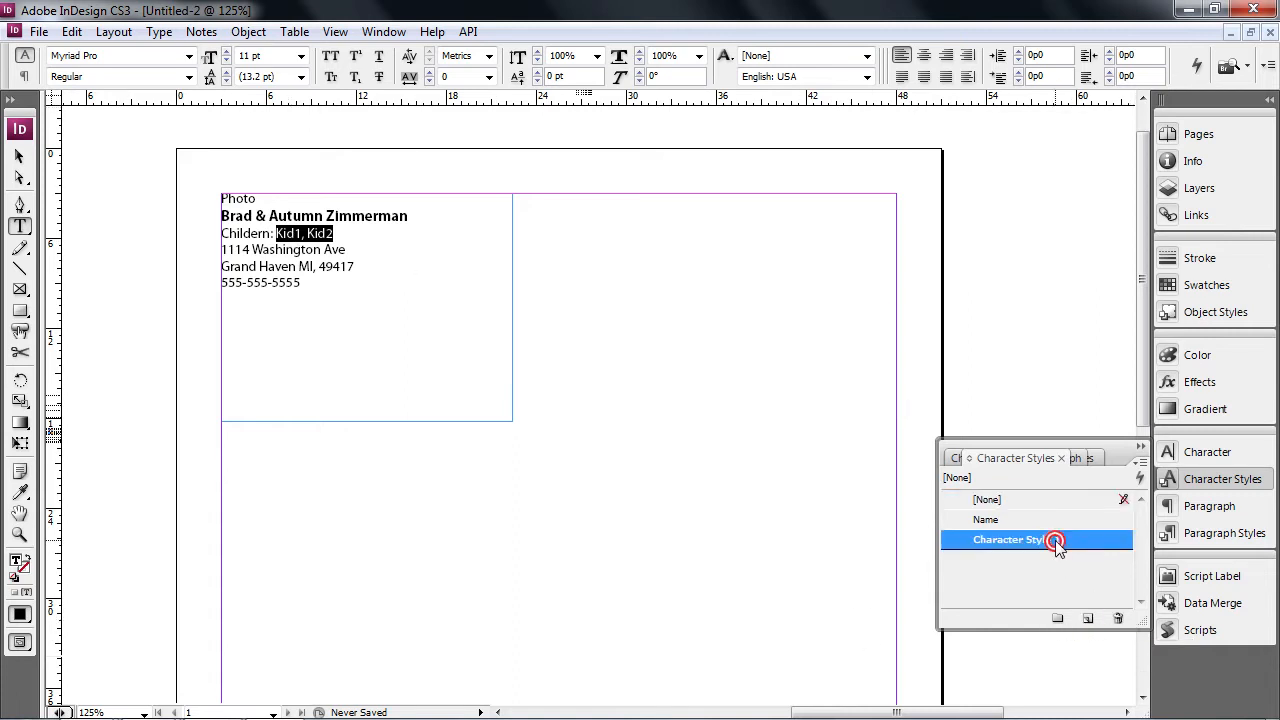
double_click(1055, 540)
type("kids")
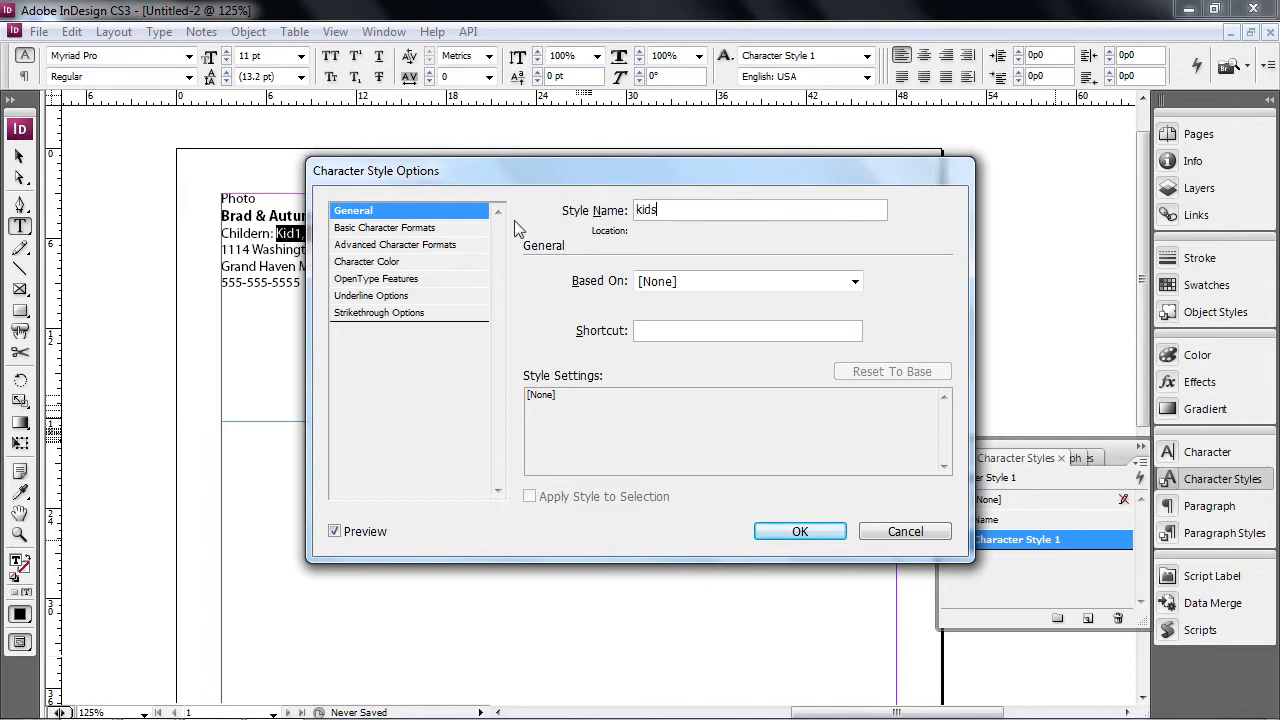
left_click(362, 228)
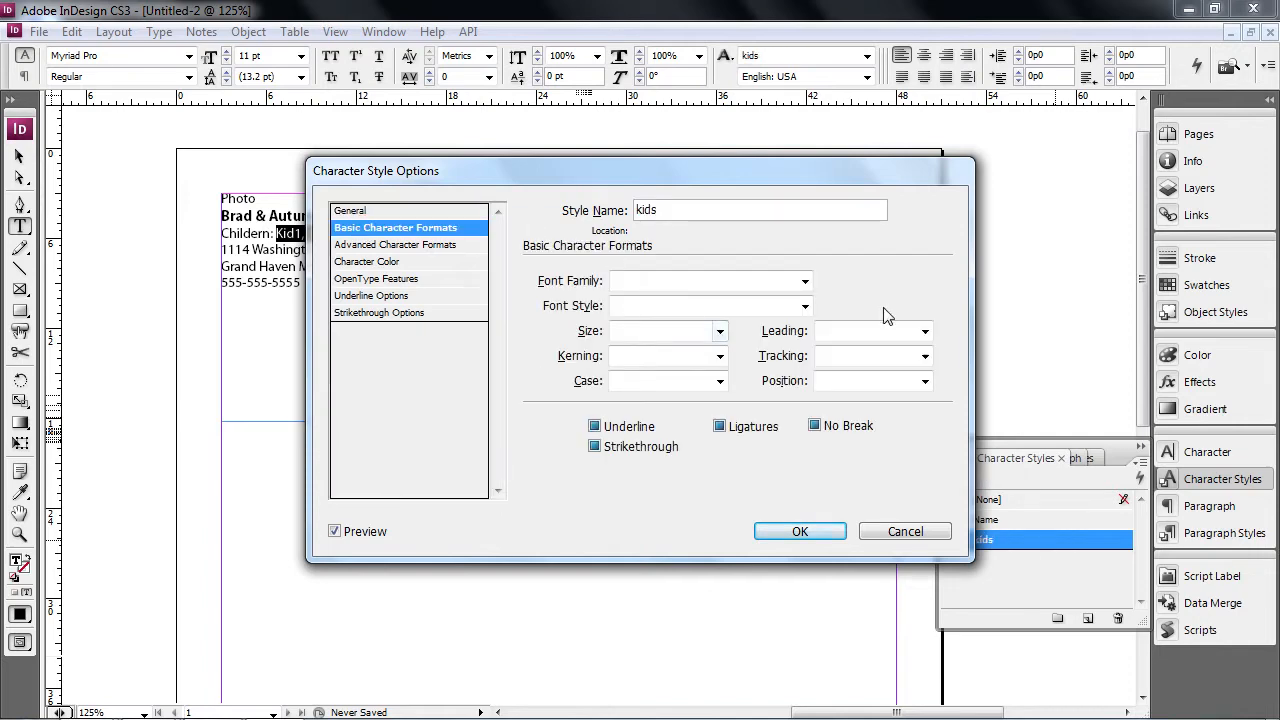
left_click(806, 308)
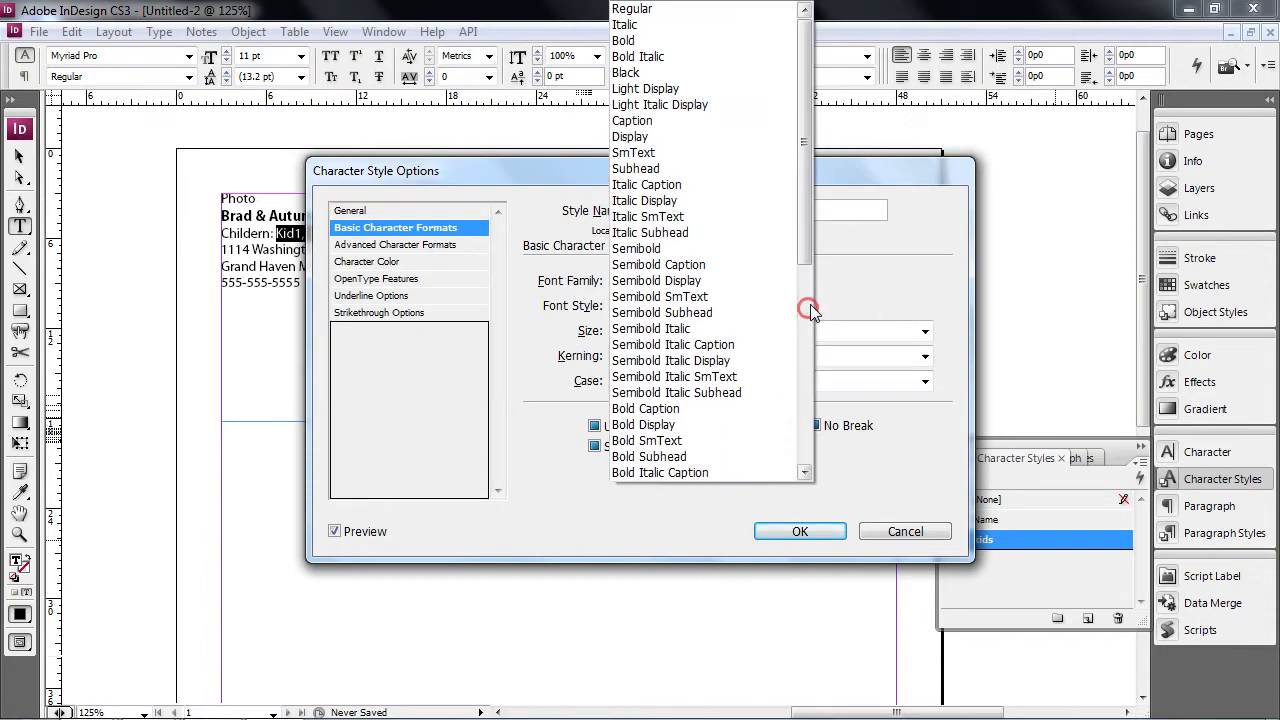
left_click(684, 247)
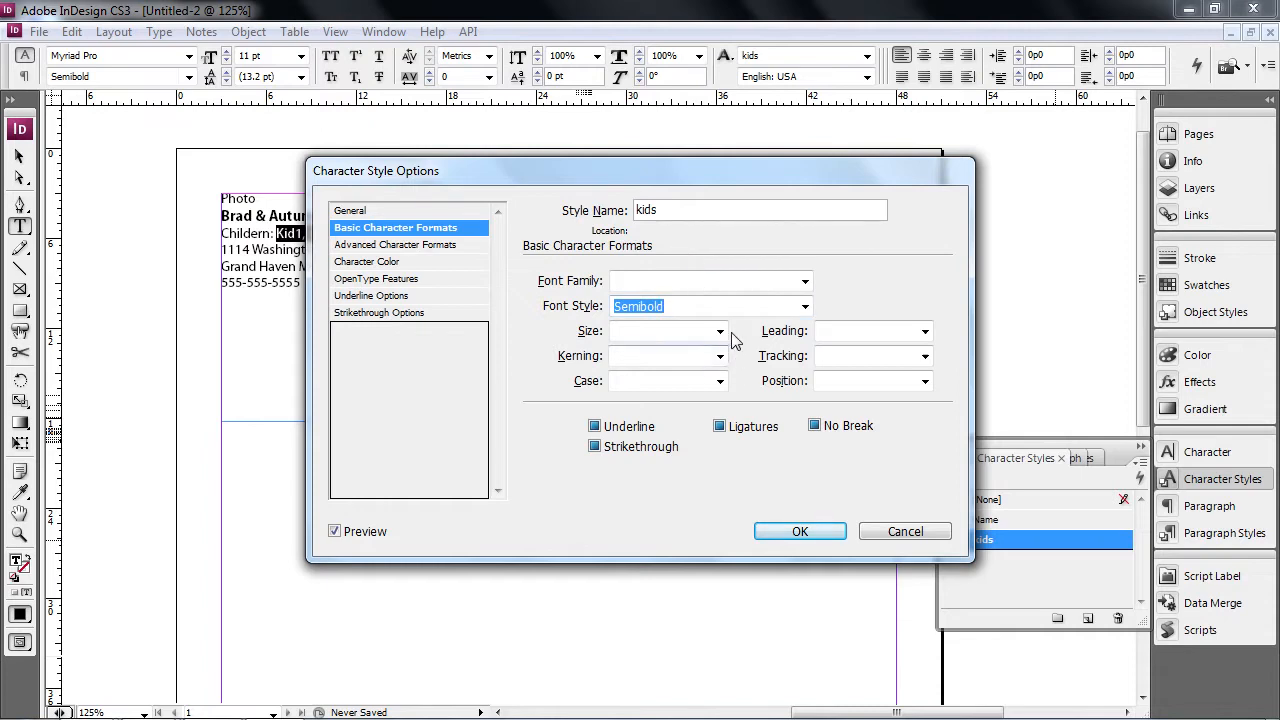
left_click(805, 525)
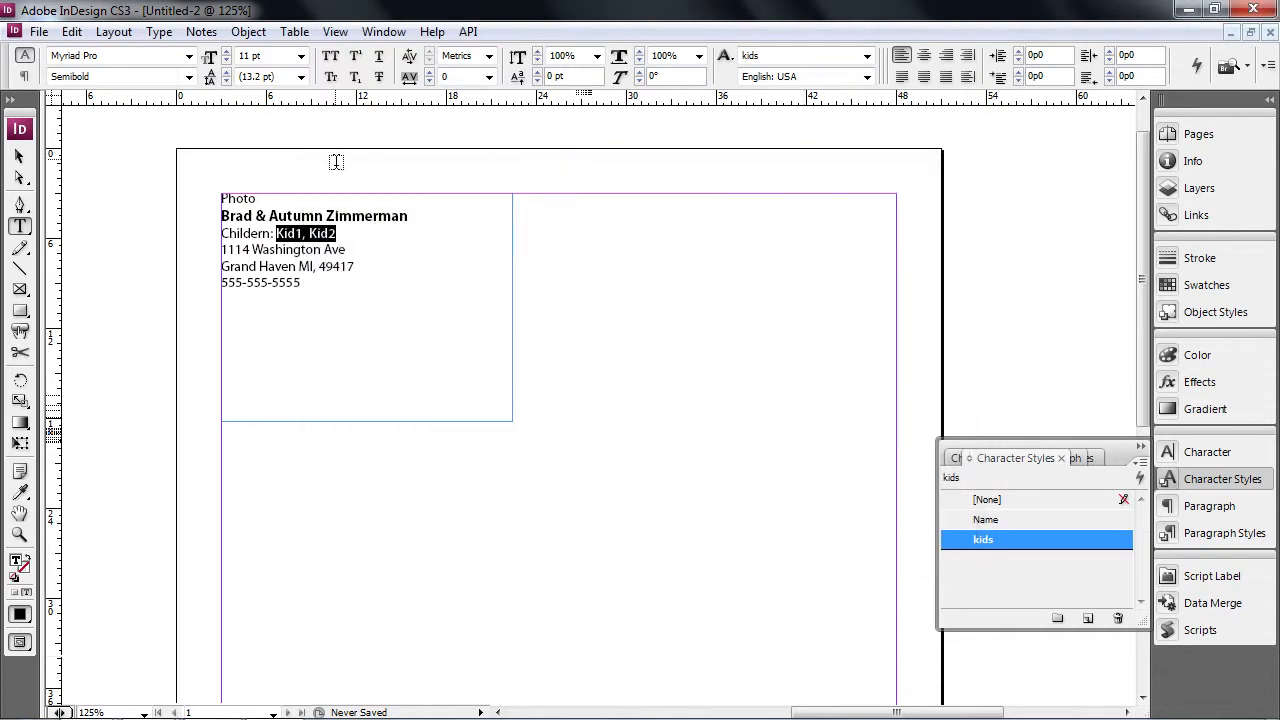
left_click(313, 250)
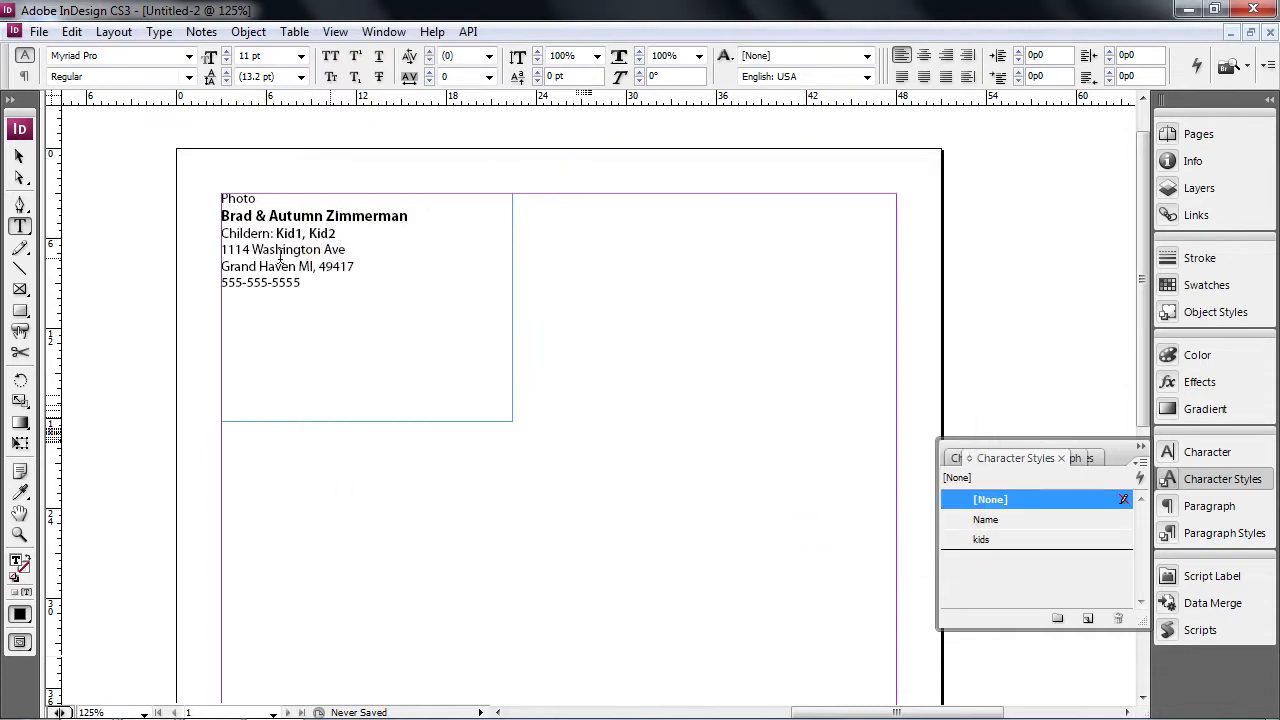
- Apply a new character style named address to the street and city lines
left_click_drag(304, 283, 158, 280)
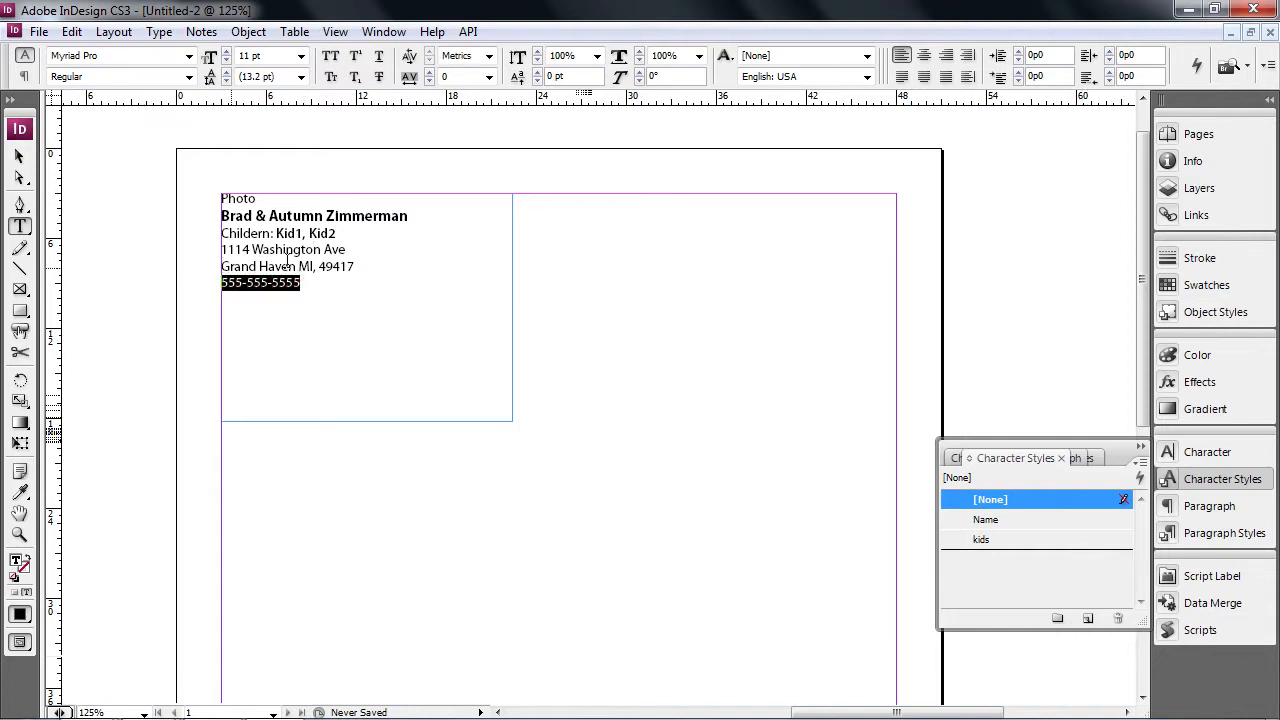
left_click_drag(360, 265, 200, 243)
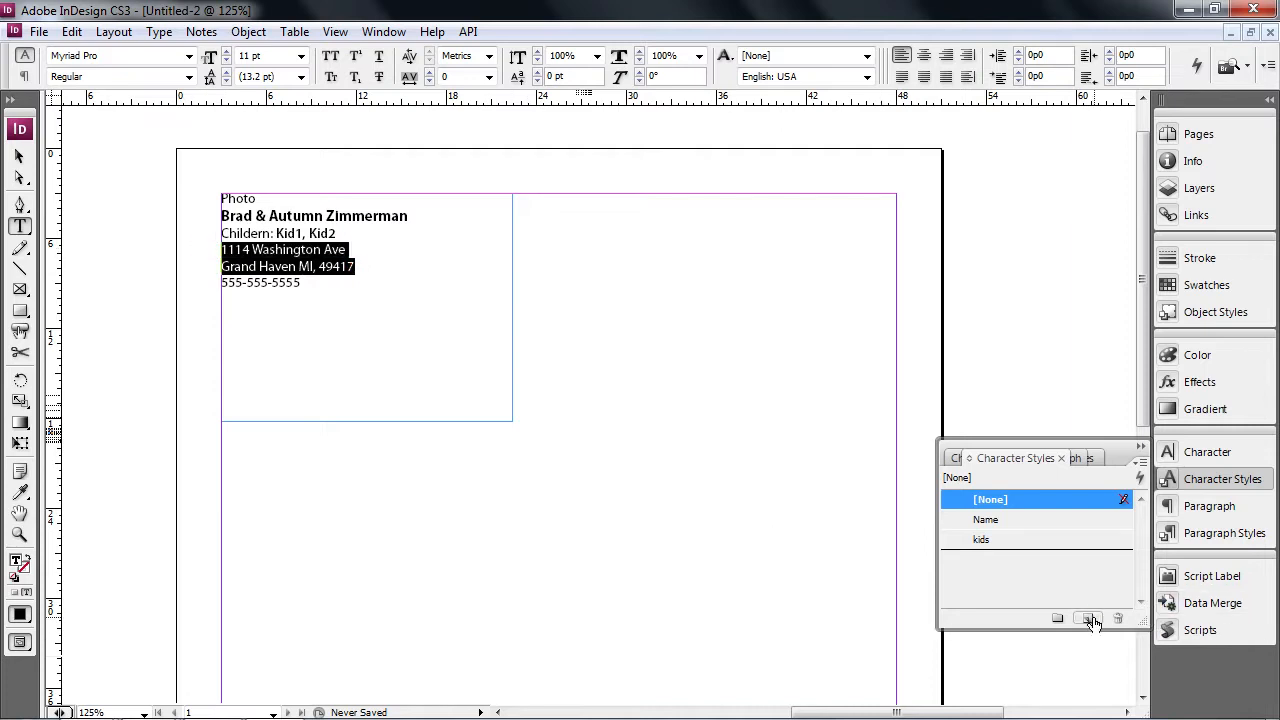
left_click(1088, 618)
double_click(1066, 559)
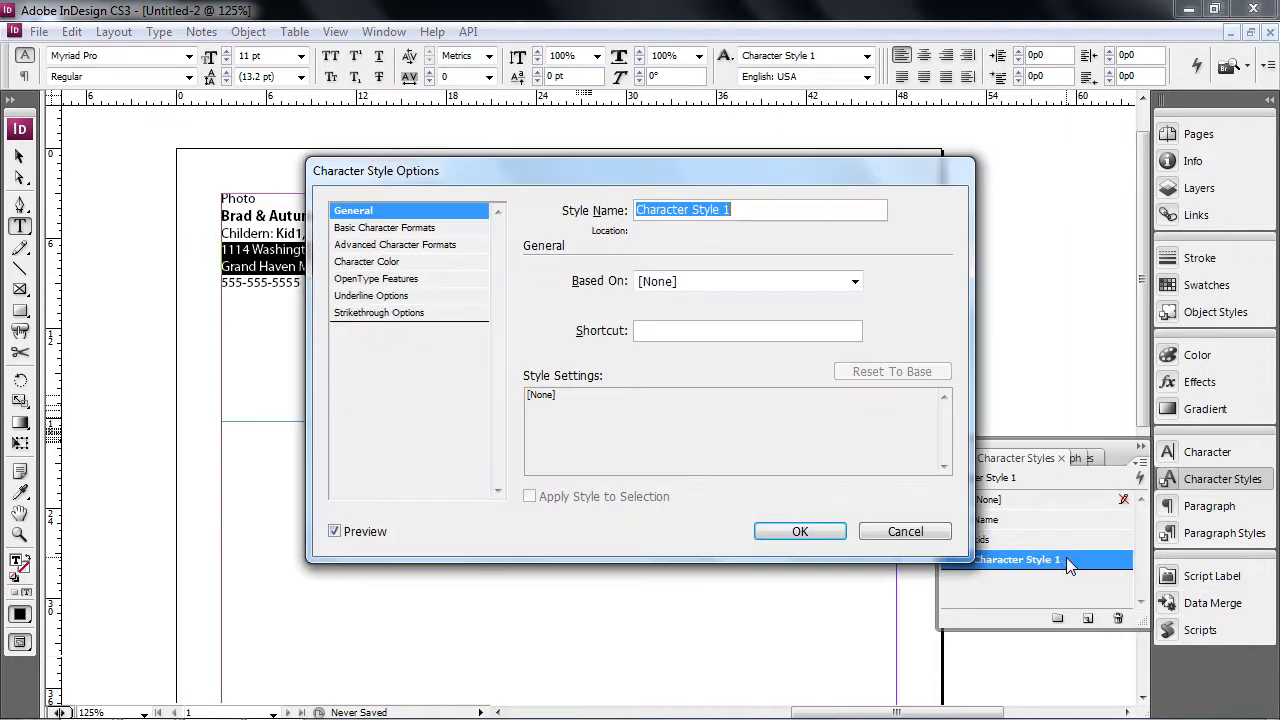
type("address")
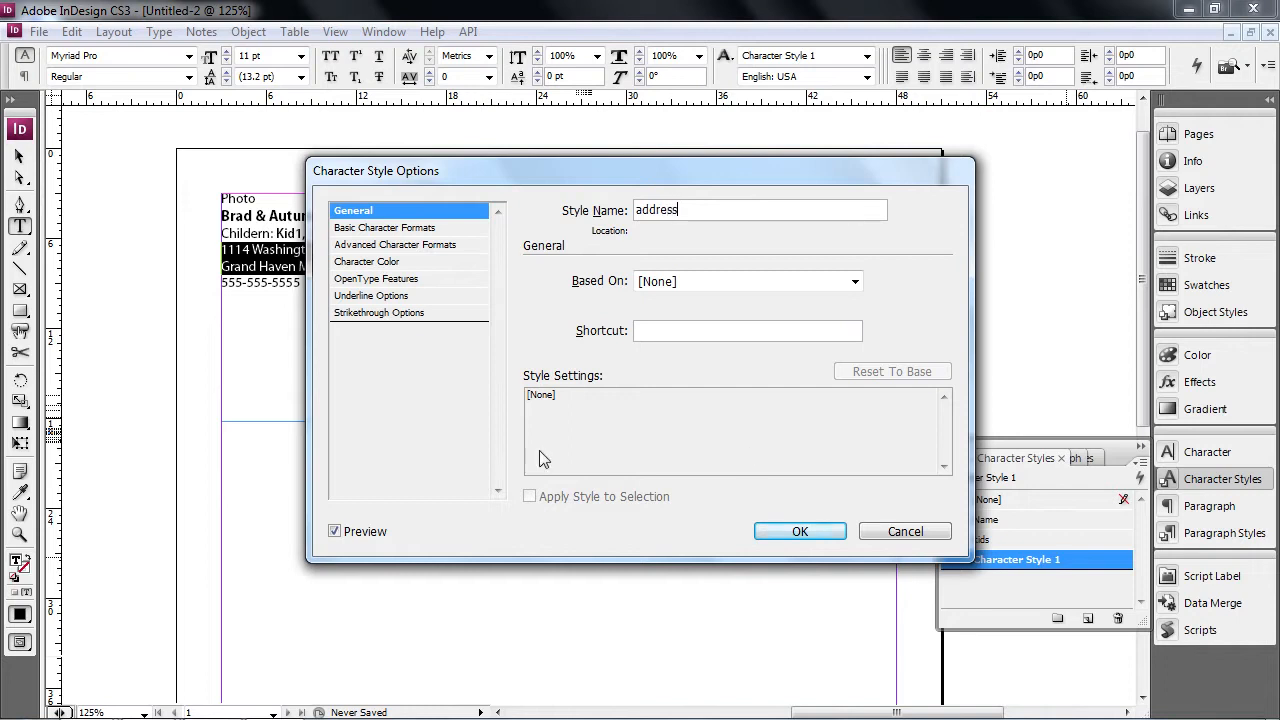
left_click(800, 531)
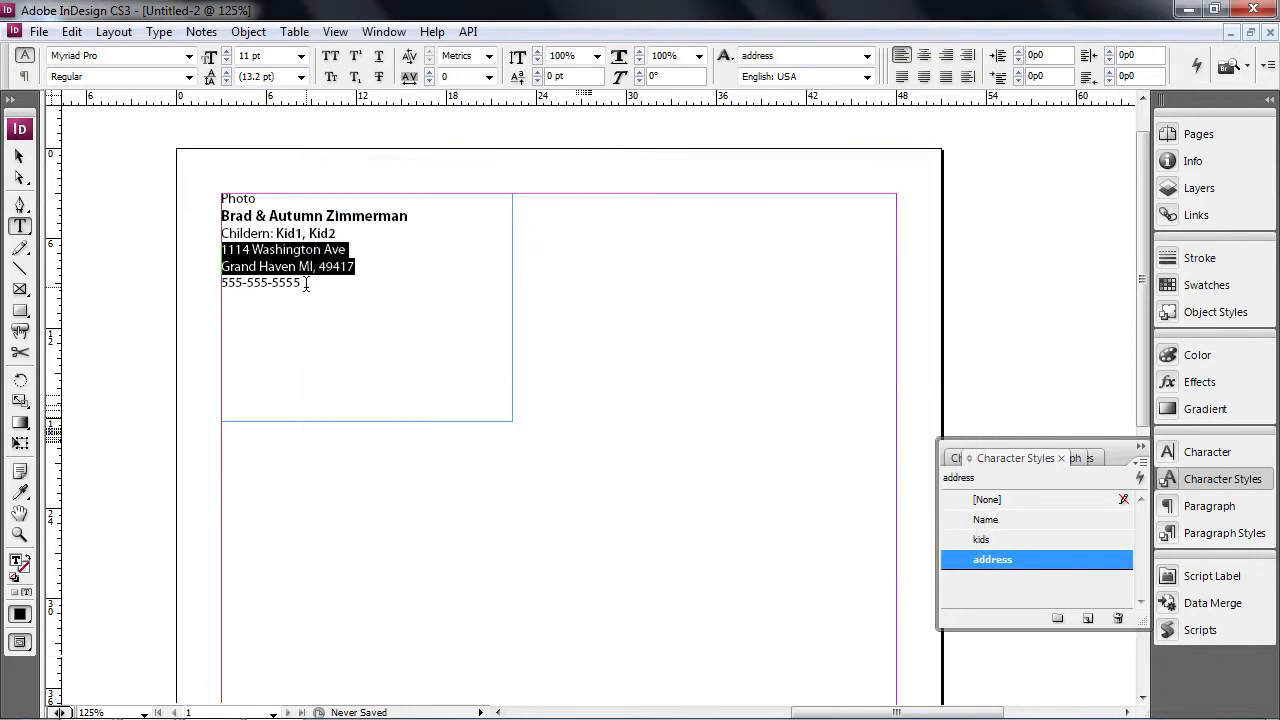
triple_click(306, 283)
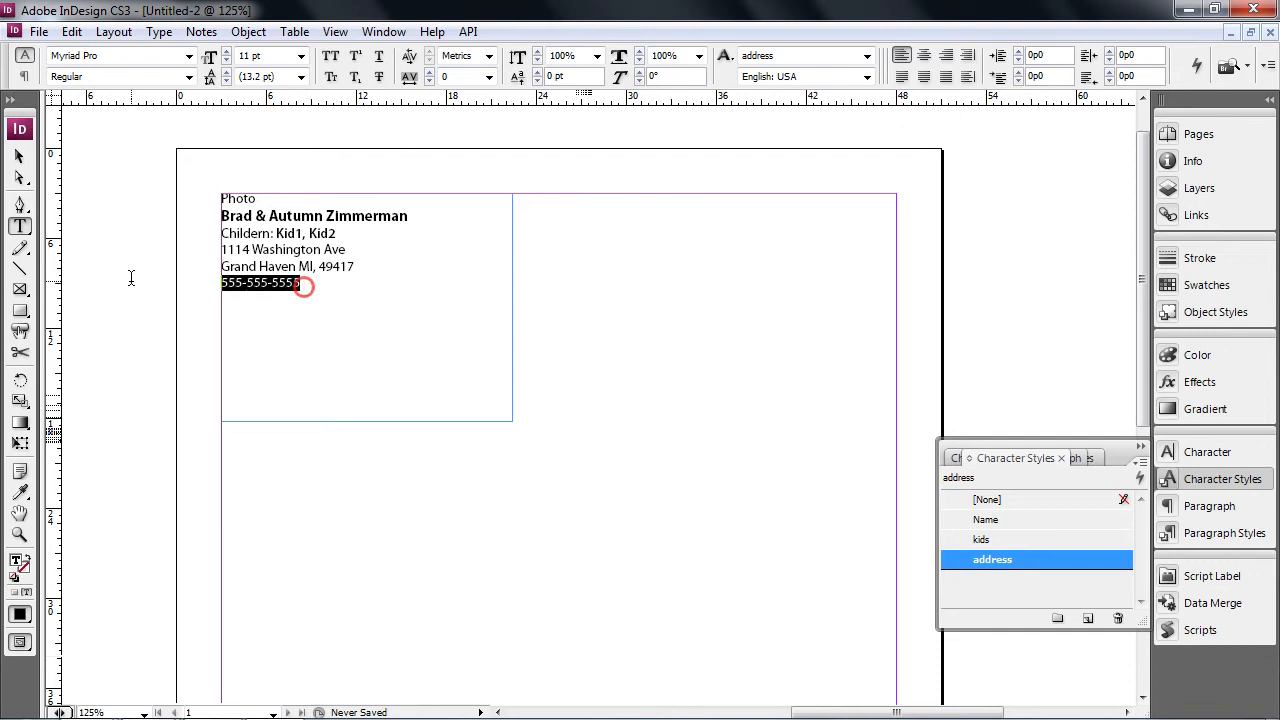
- Create a phone character style in Myriad Pro Semibold Italic for the phone line
left_click(1088, 618)
double_click(1074, 581)
type("phone")
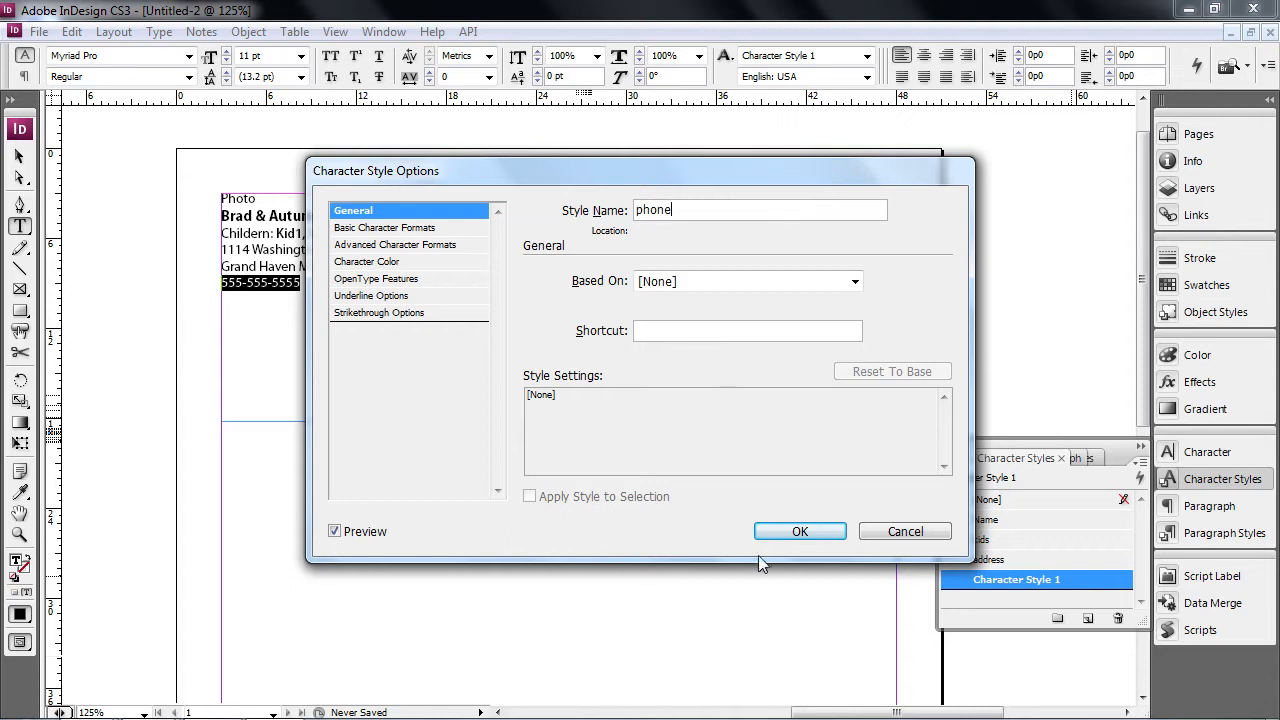
left_click(375, 228)
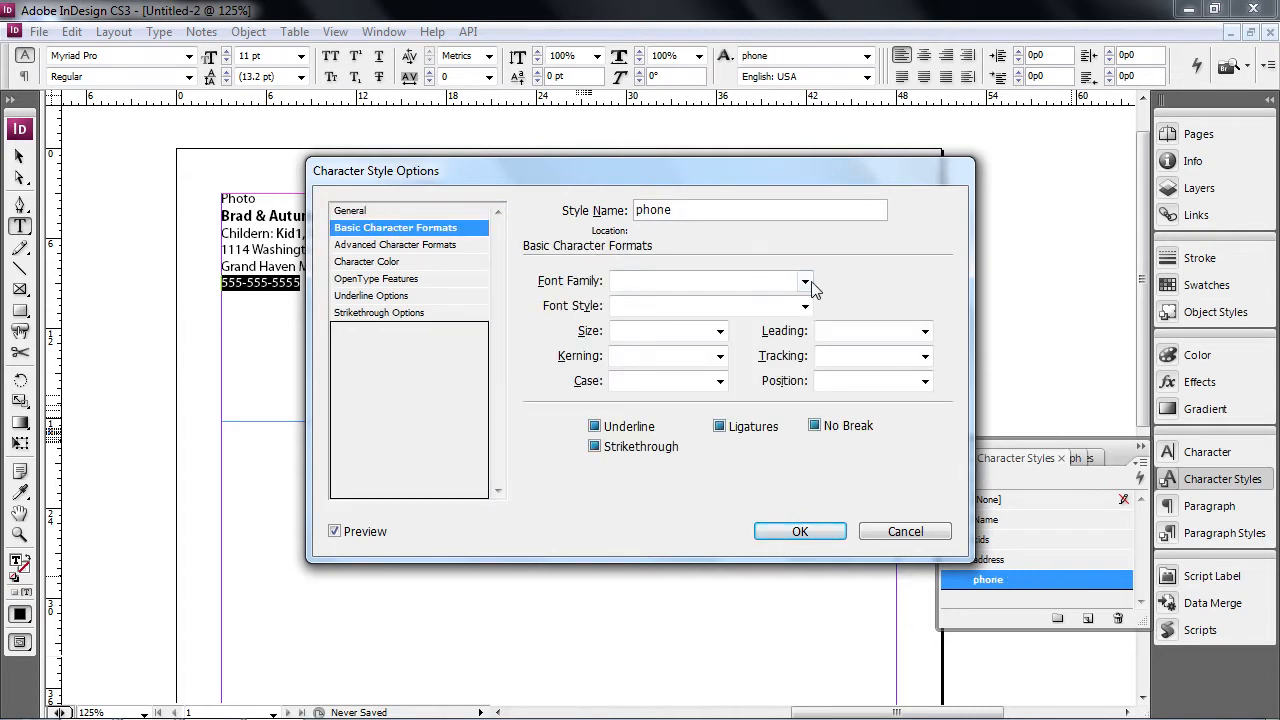
left_click(805, 281)
scroll(736, 320, "down", 8)
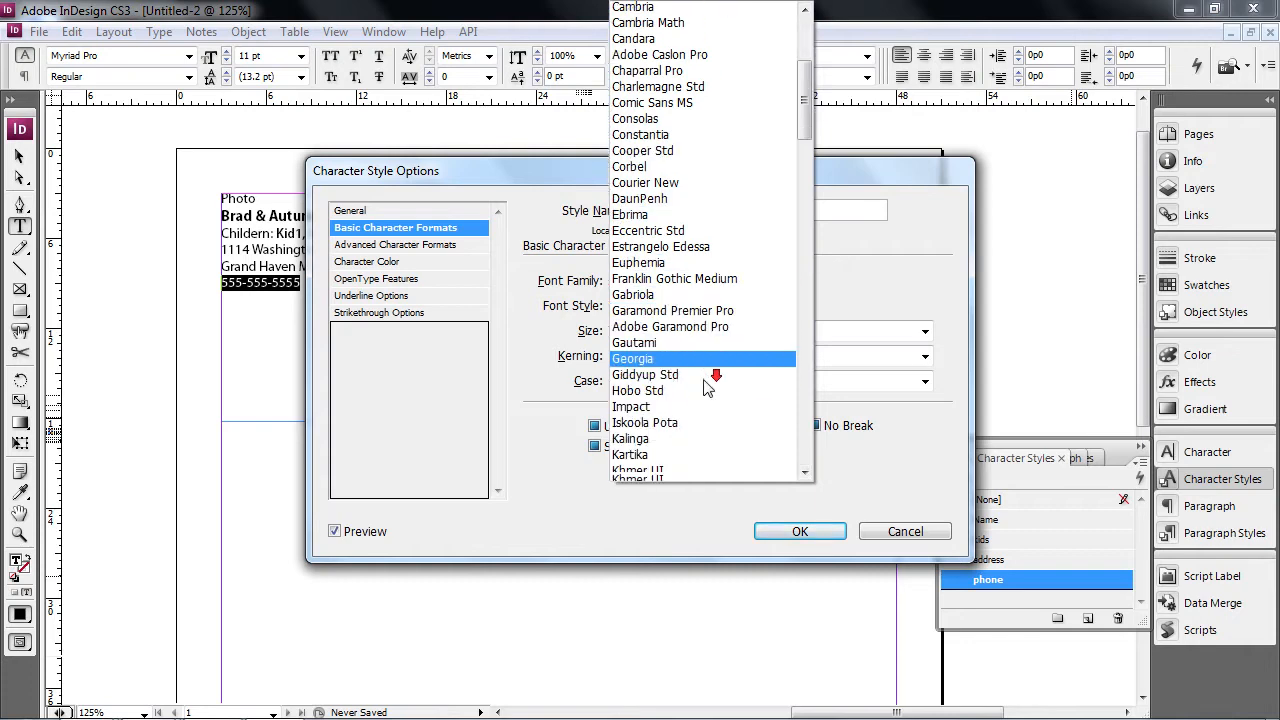
scroll(693, 393, "down", 3)
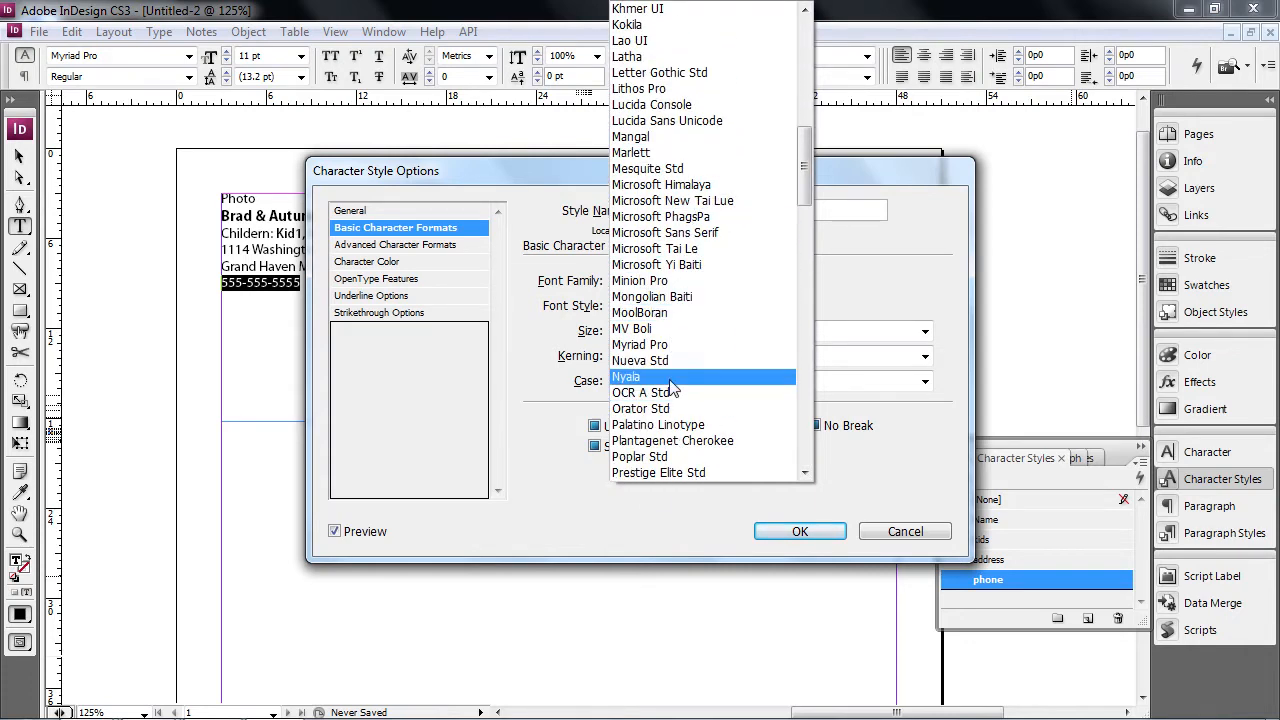
left_click(671, 344)
left_click(720, 331)
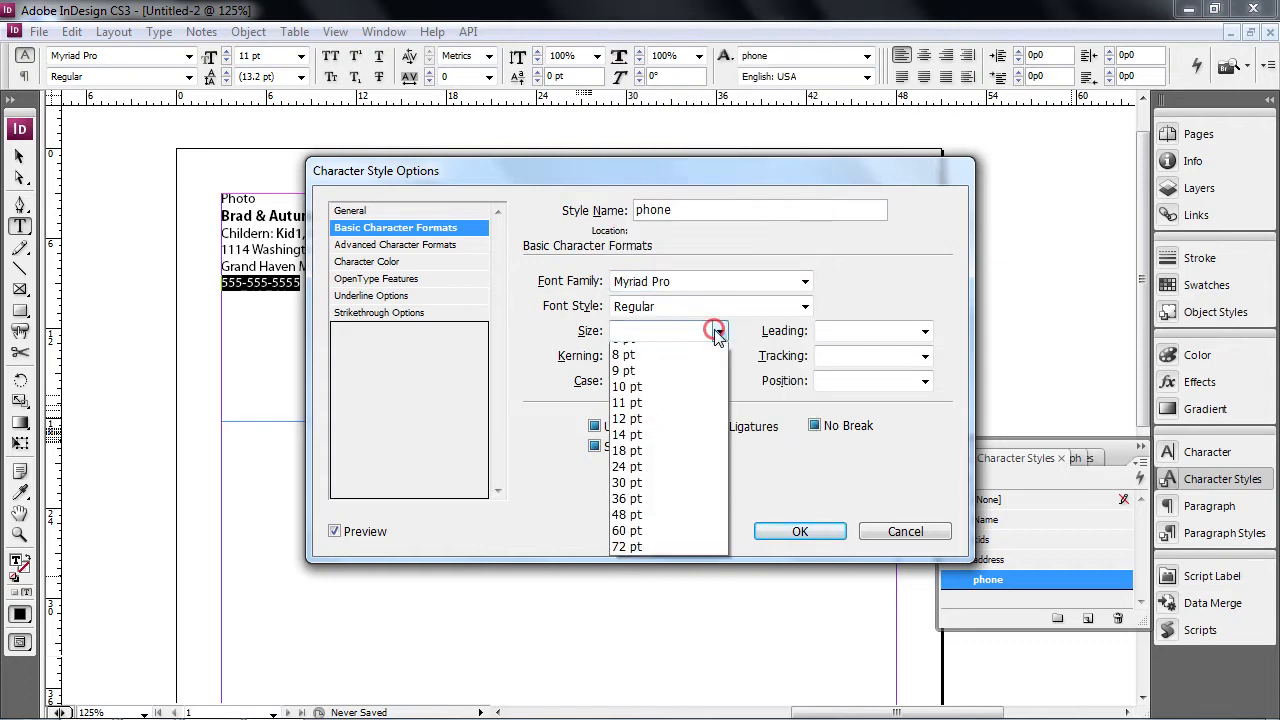
left_click(716, 331)
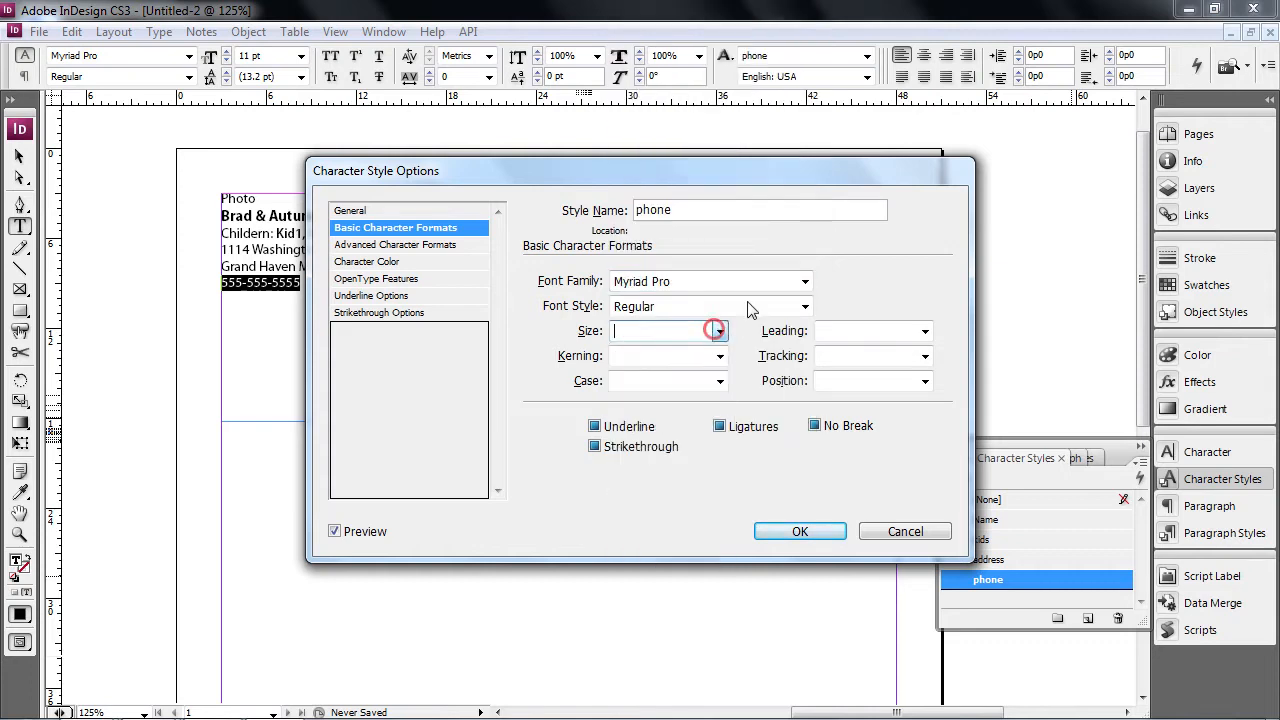
left_click(805, 306)
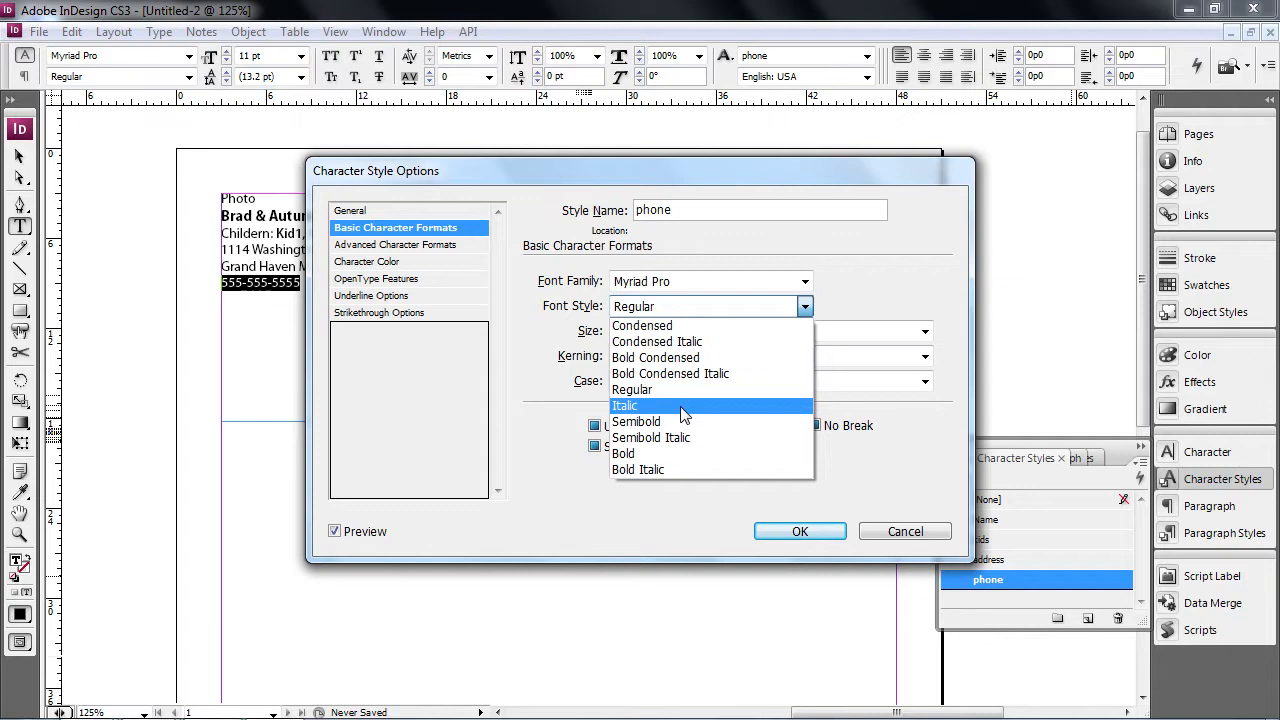
left_click(698, 373)
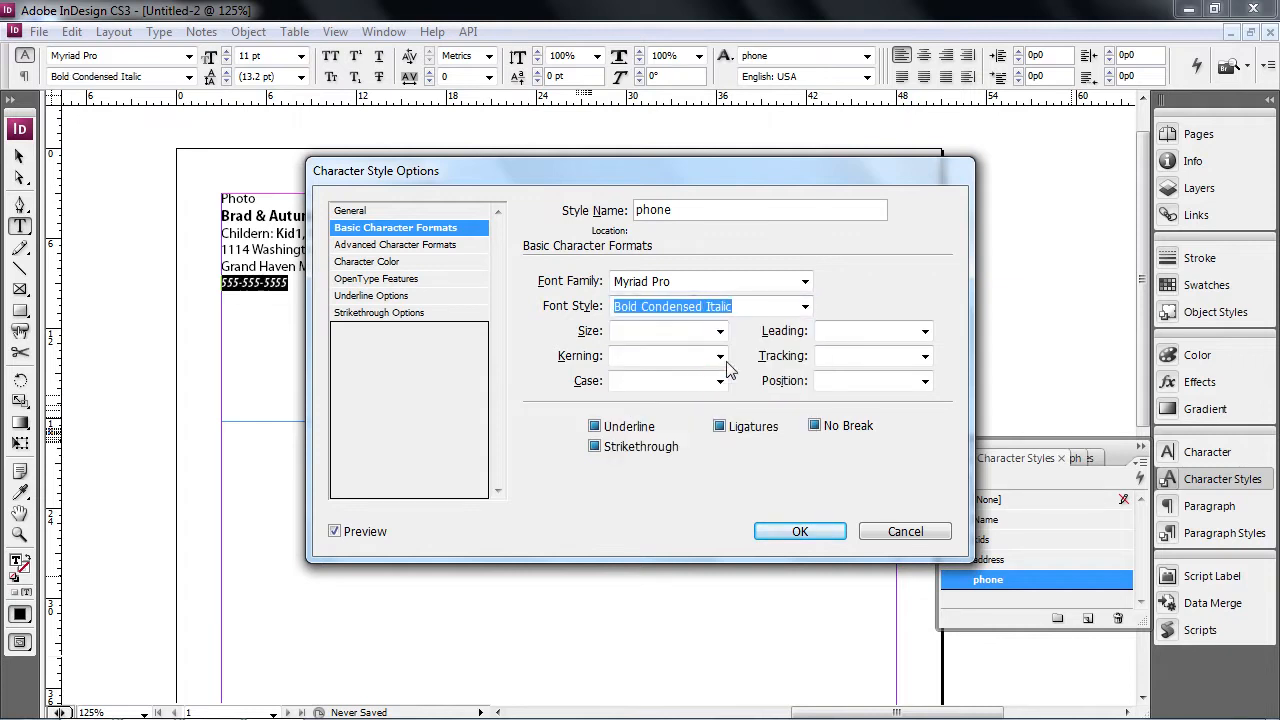
left_click(800, 307)
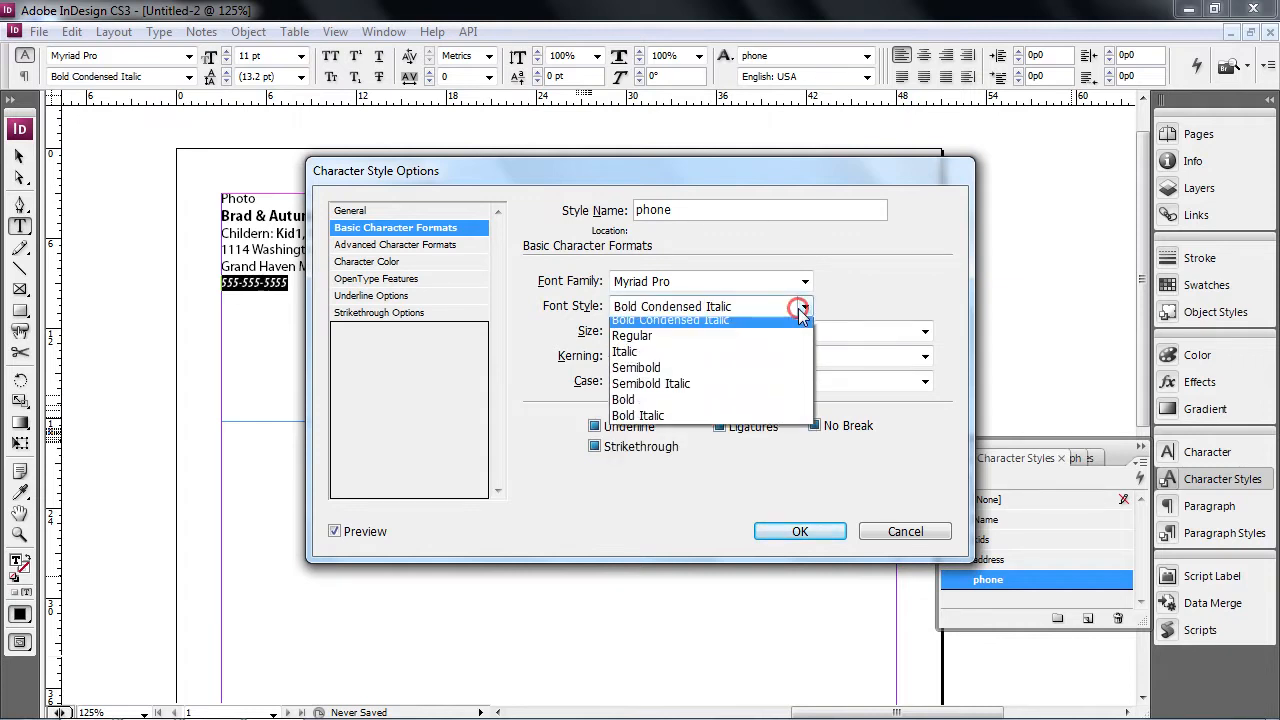
left_click(700, 442)
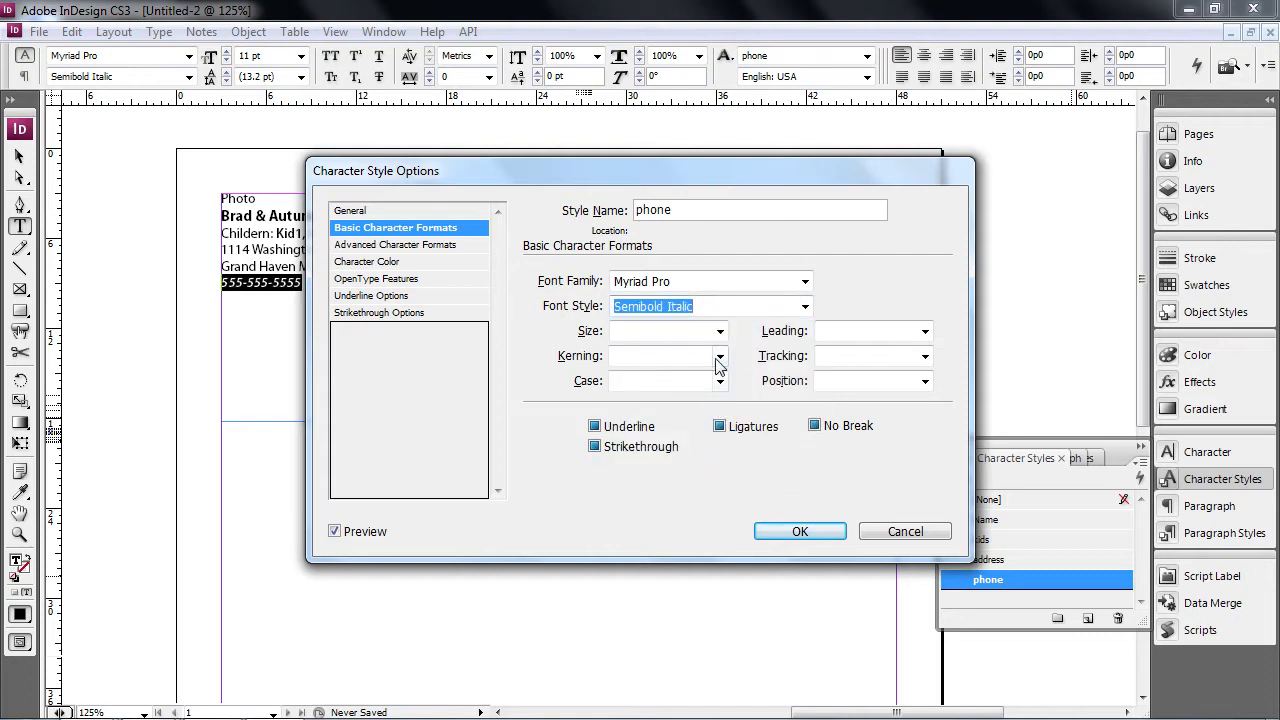
left_click(790, 532)
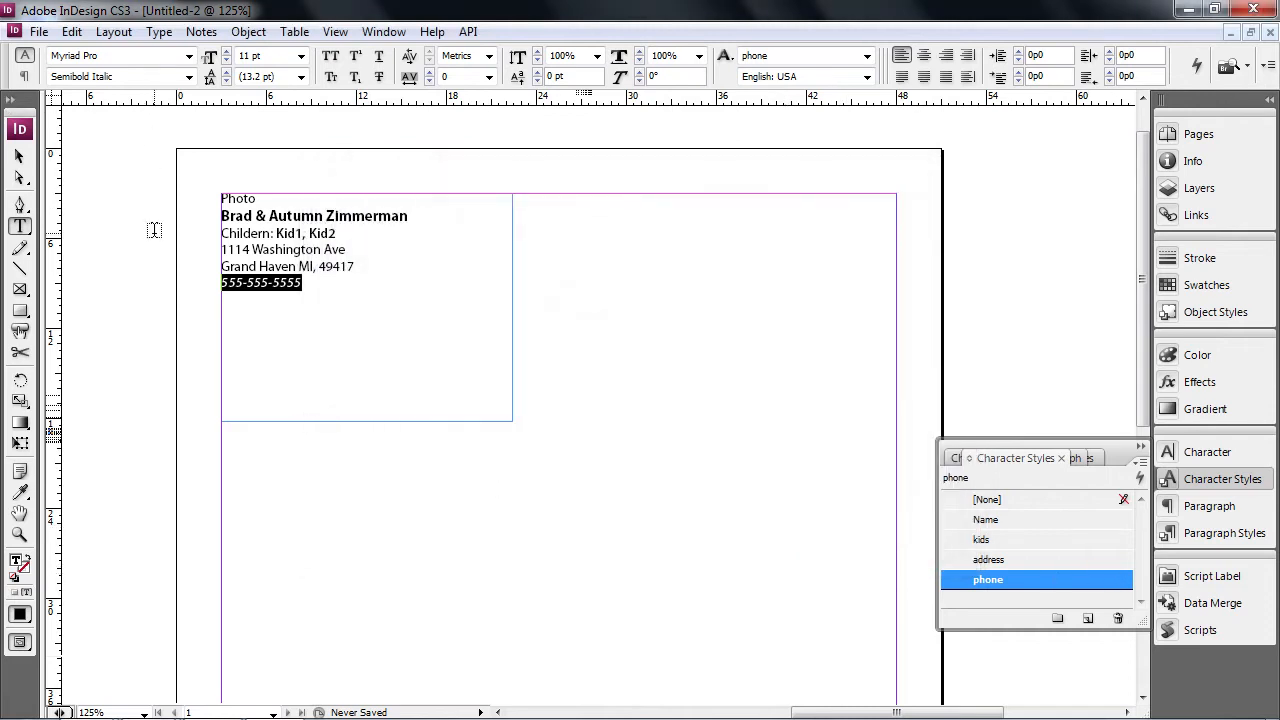
- Apply a new character style named childern title to the Childern: label
left_click_drag(277, 233, 194, 234)
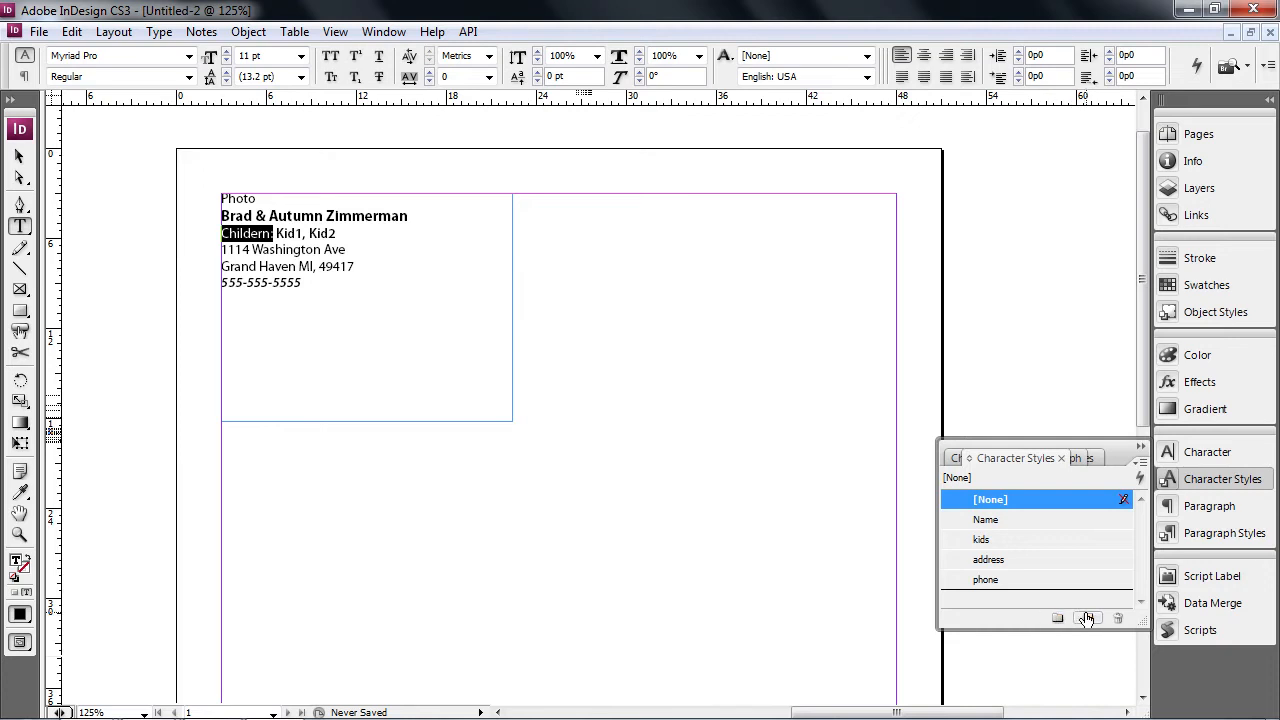
left_click(1089, 619)
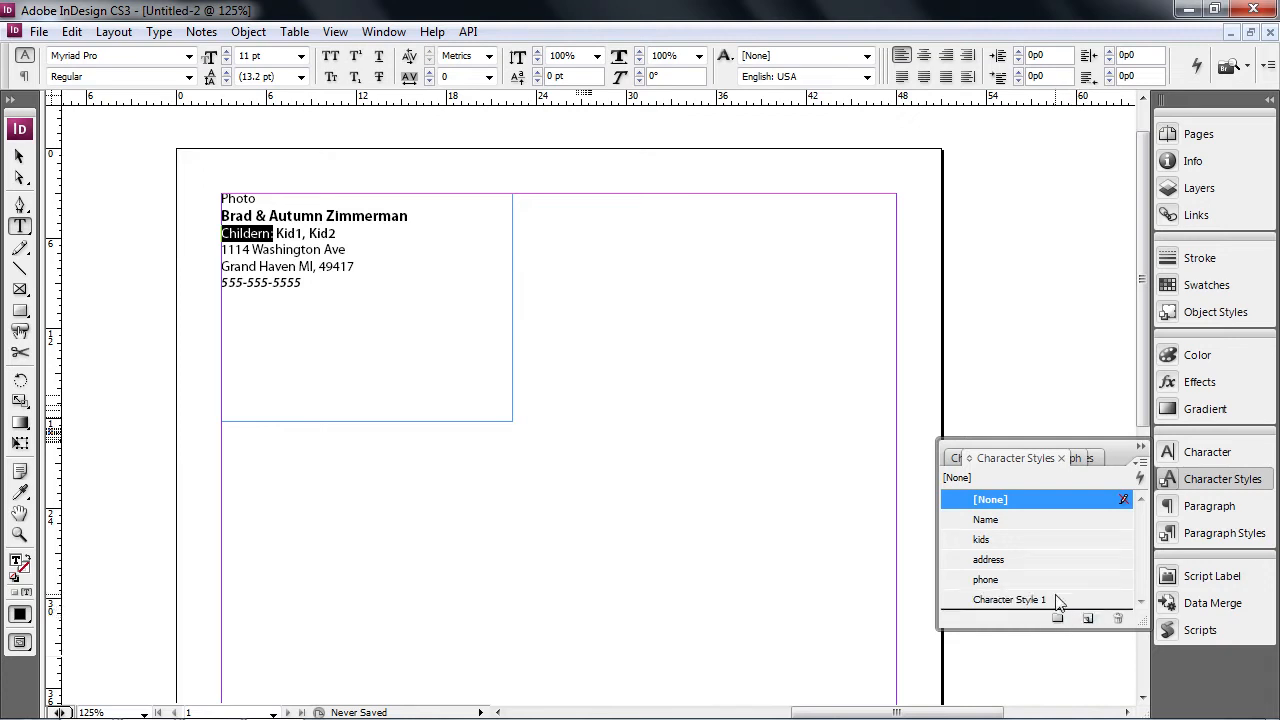
double_click(1059, 601)
type("childern title")
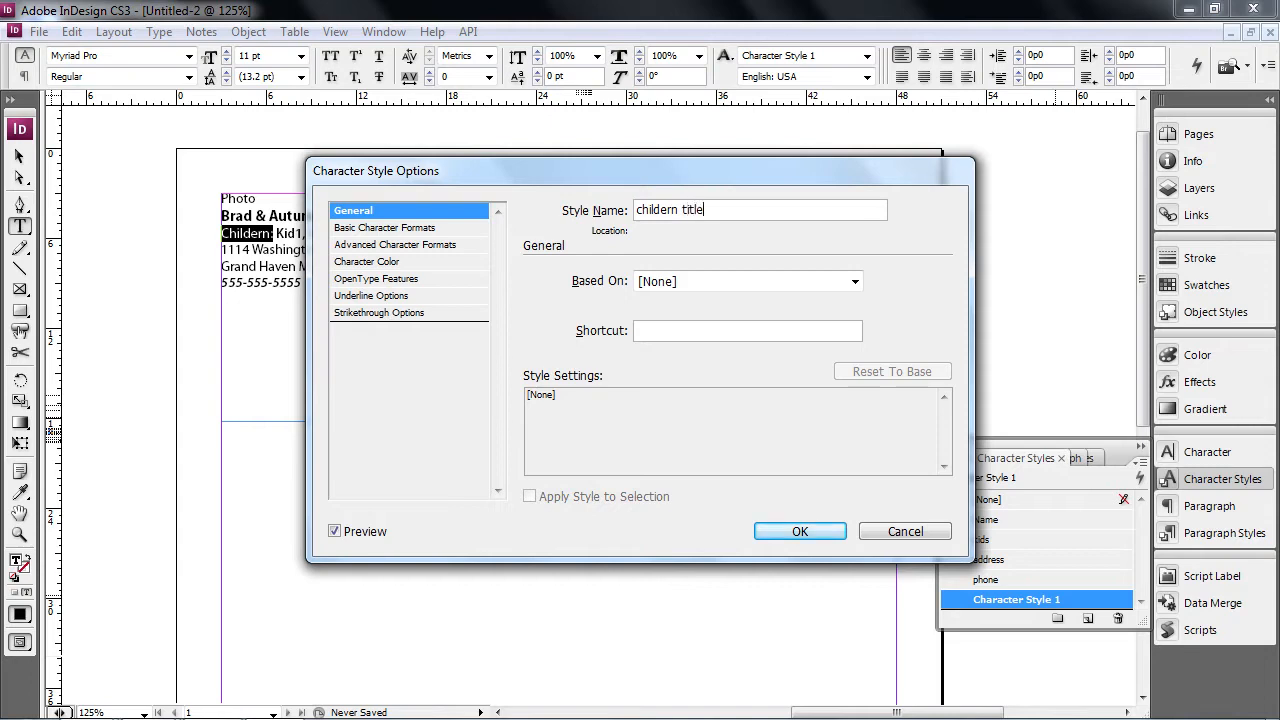
key("Return")
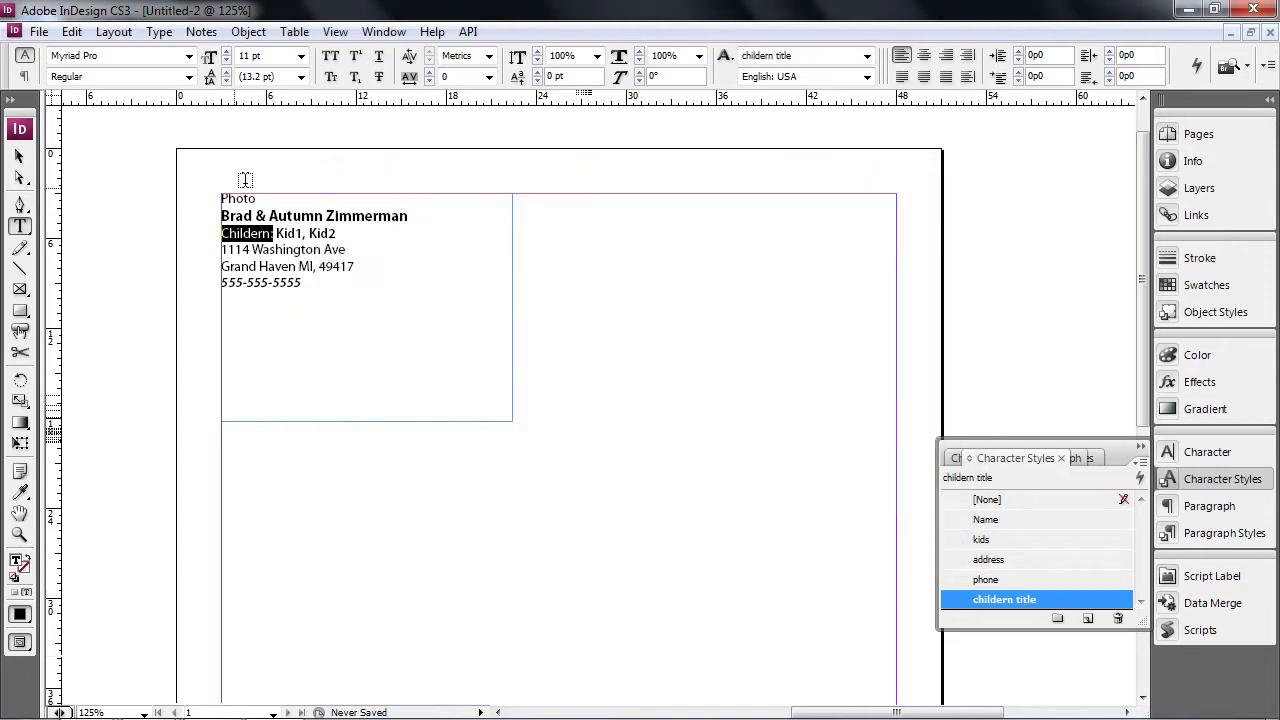
left_click(18, 156)
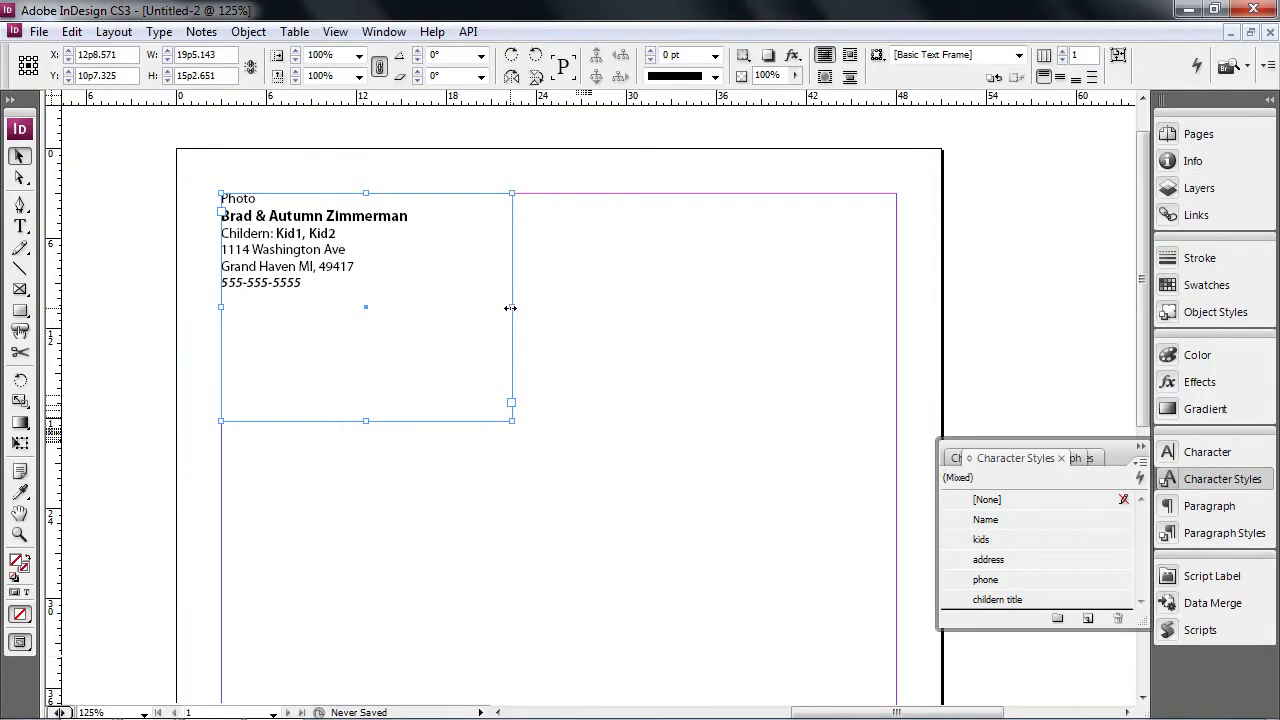
- Pull the frame's right edge left and bottom edge up to hug the text
left_click_drag(510, 308, 435, 307)
left_click_drag(335, 421, 343, 299)
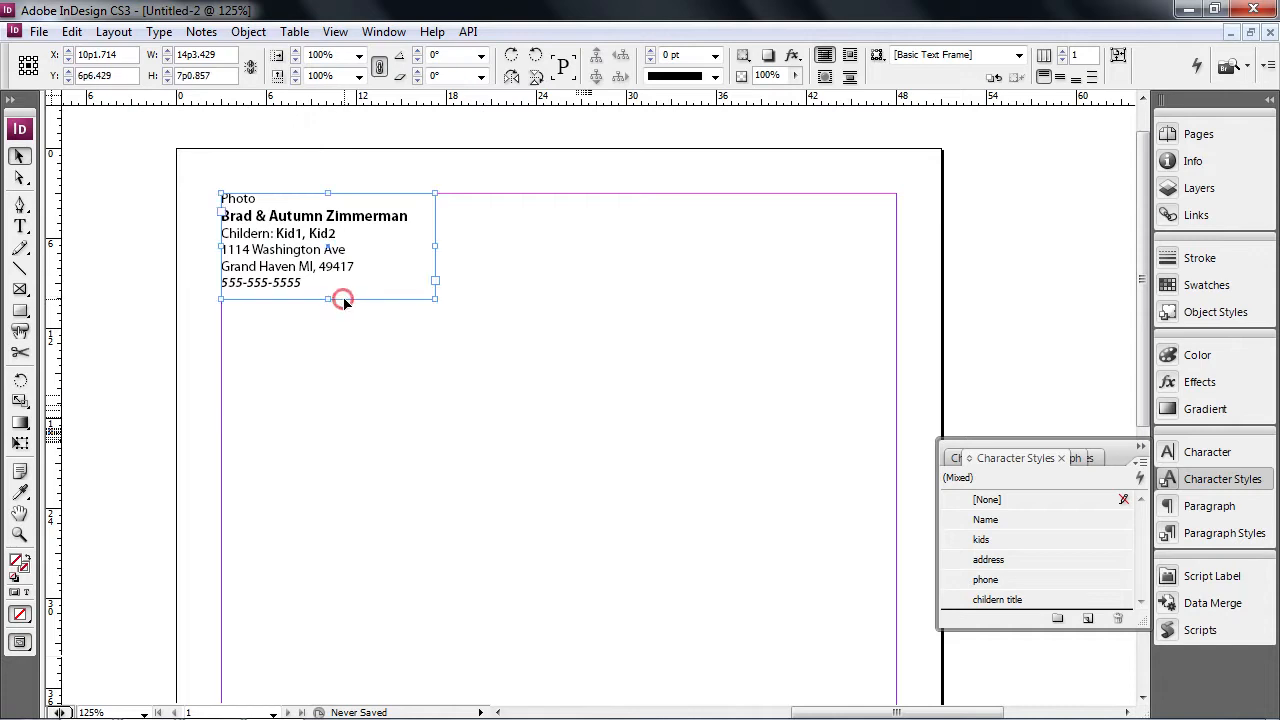
- Widen the contact text frame to 21p0 and bring up the Data Merge panel
left_click_drag(438, 245, 536, 243)
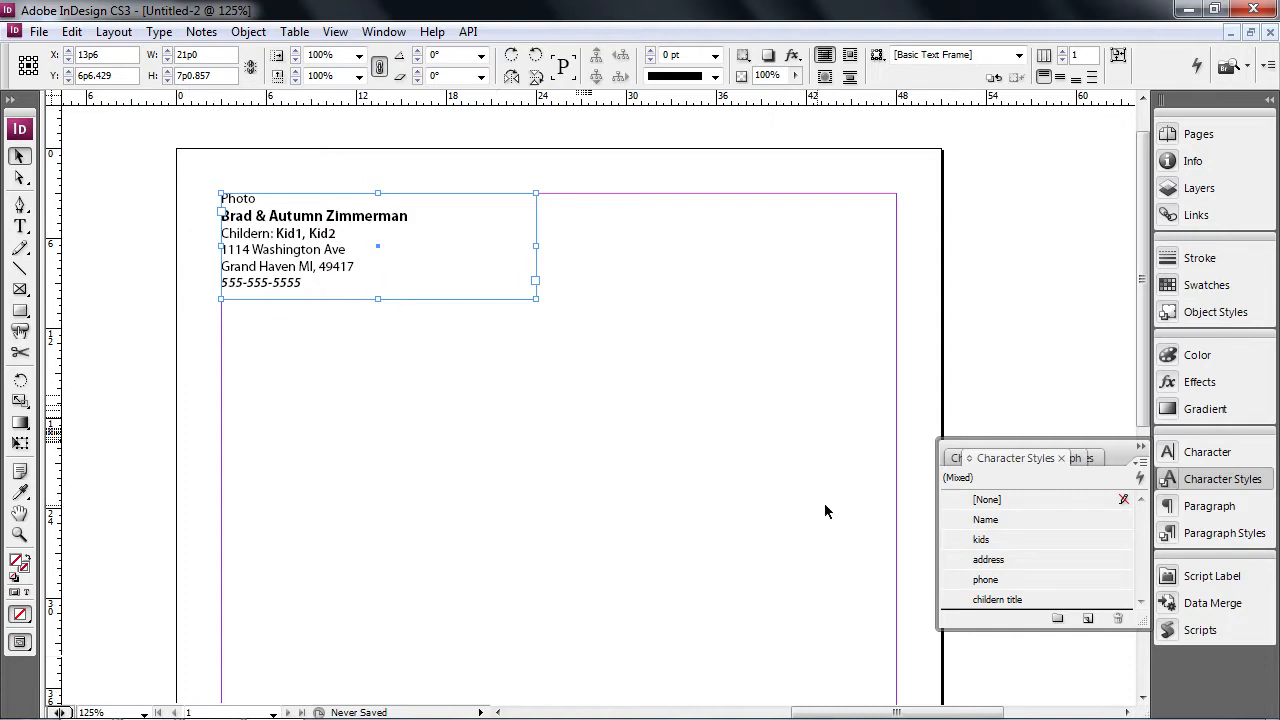
left_click(1205, 603)
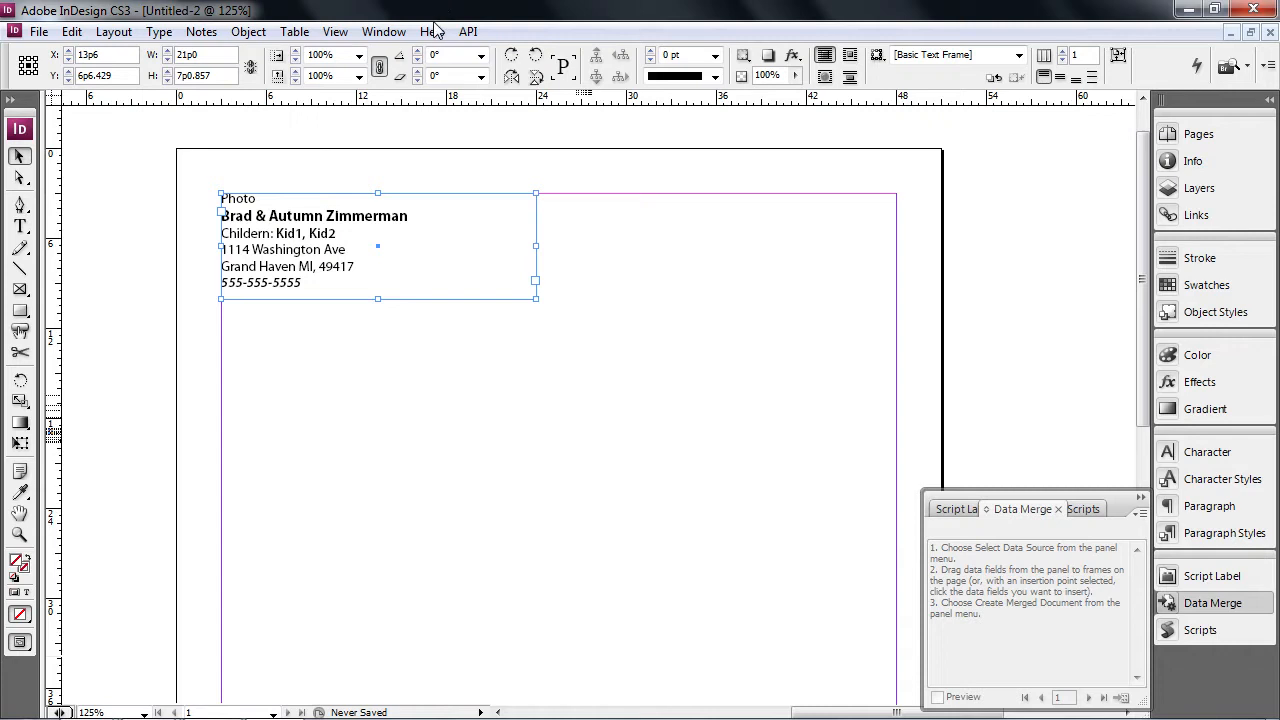
left_click(380, 31)
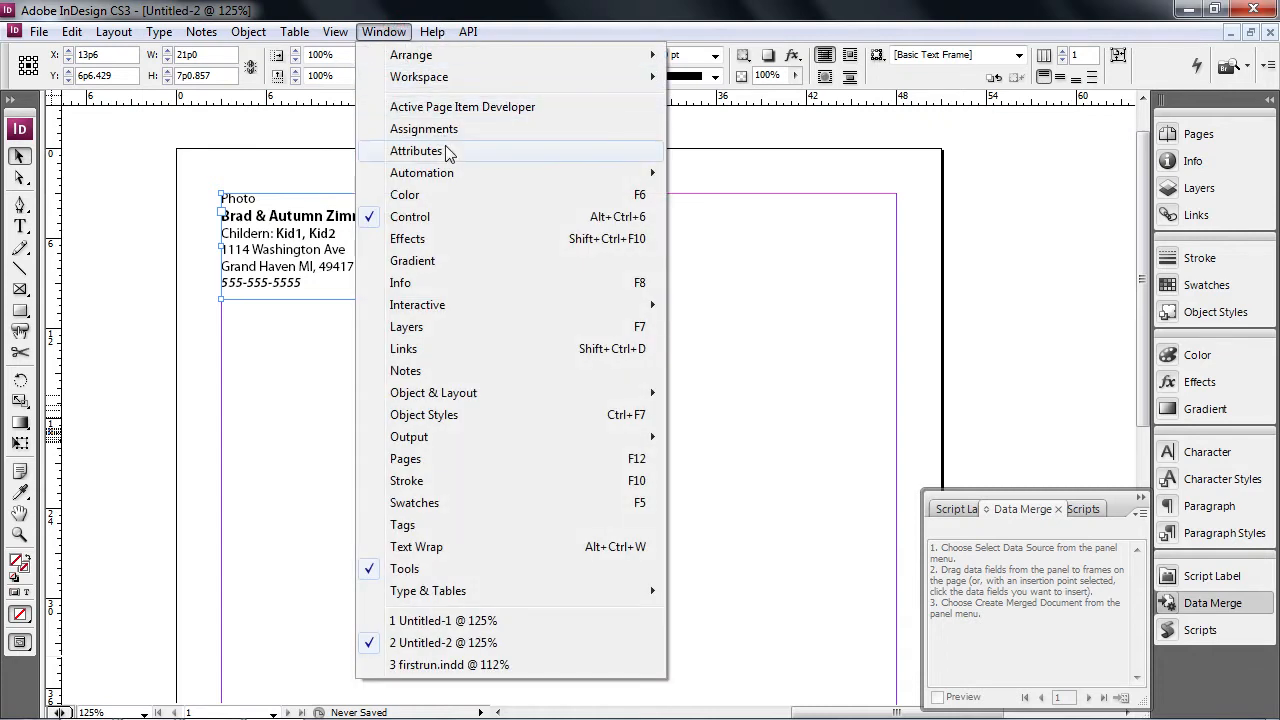
mouse_move(450, 177)
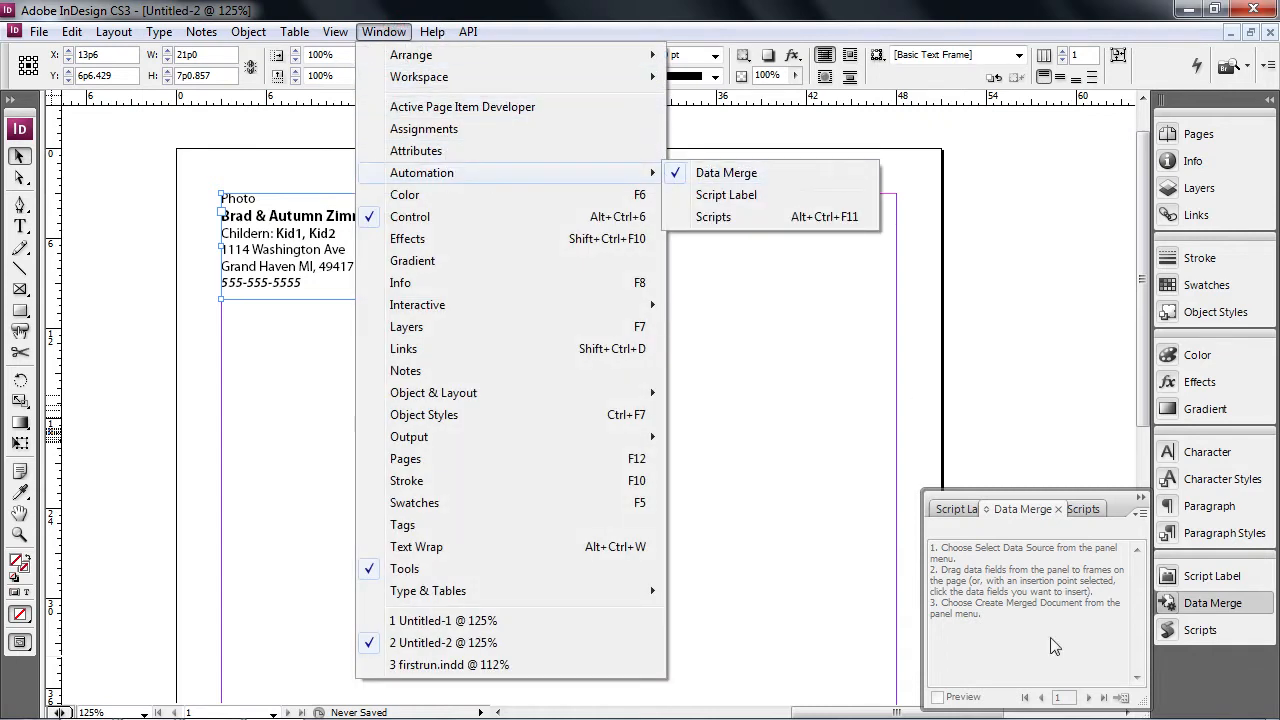
- Load Mailling List.csv from the Desktop as the data merge source
left_click(1140, 512)
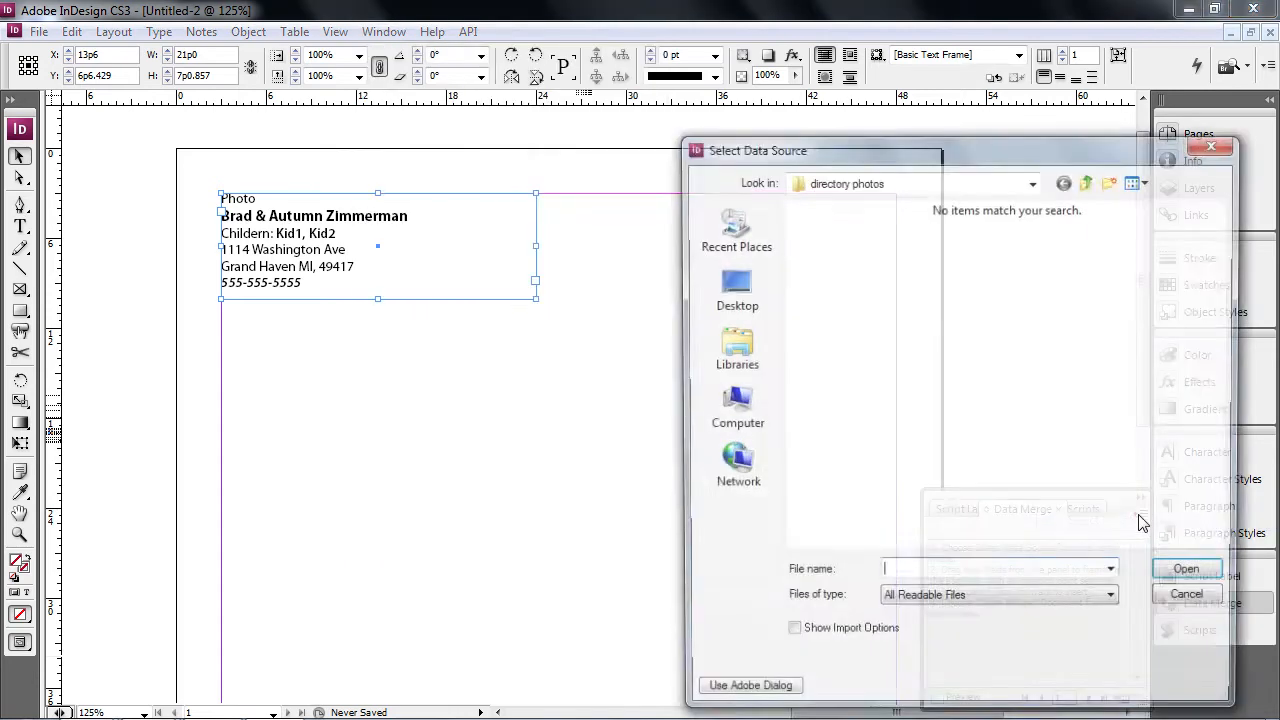
left_click(1190, 601)
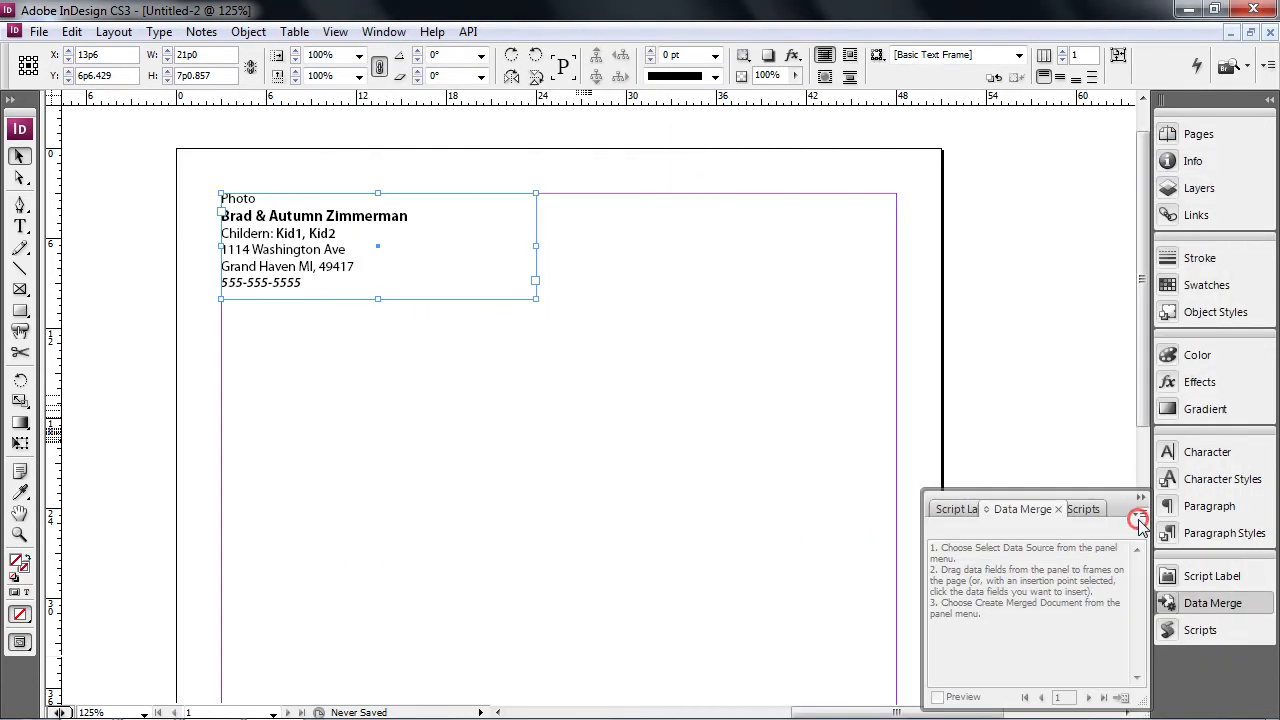
left_click(1140, 520)
left_click(1120, 520)
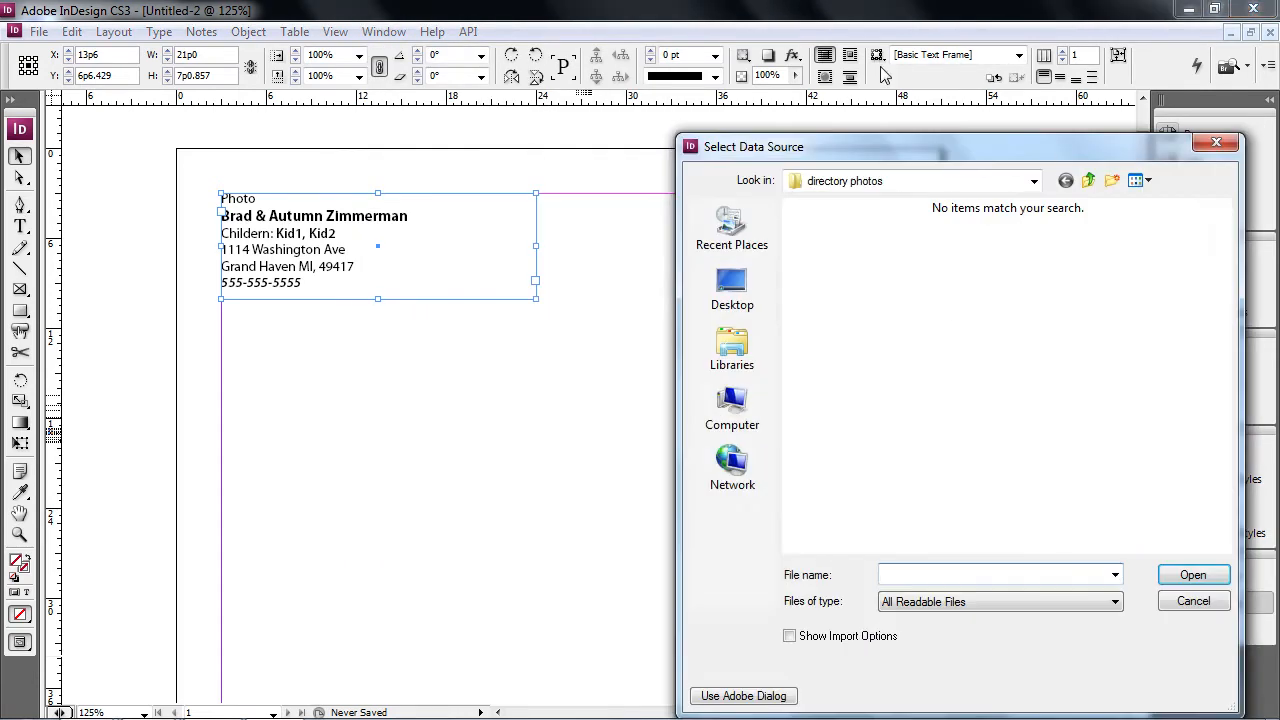
left_click(740, 290)
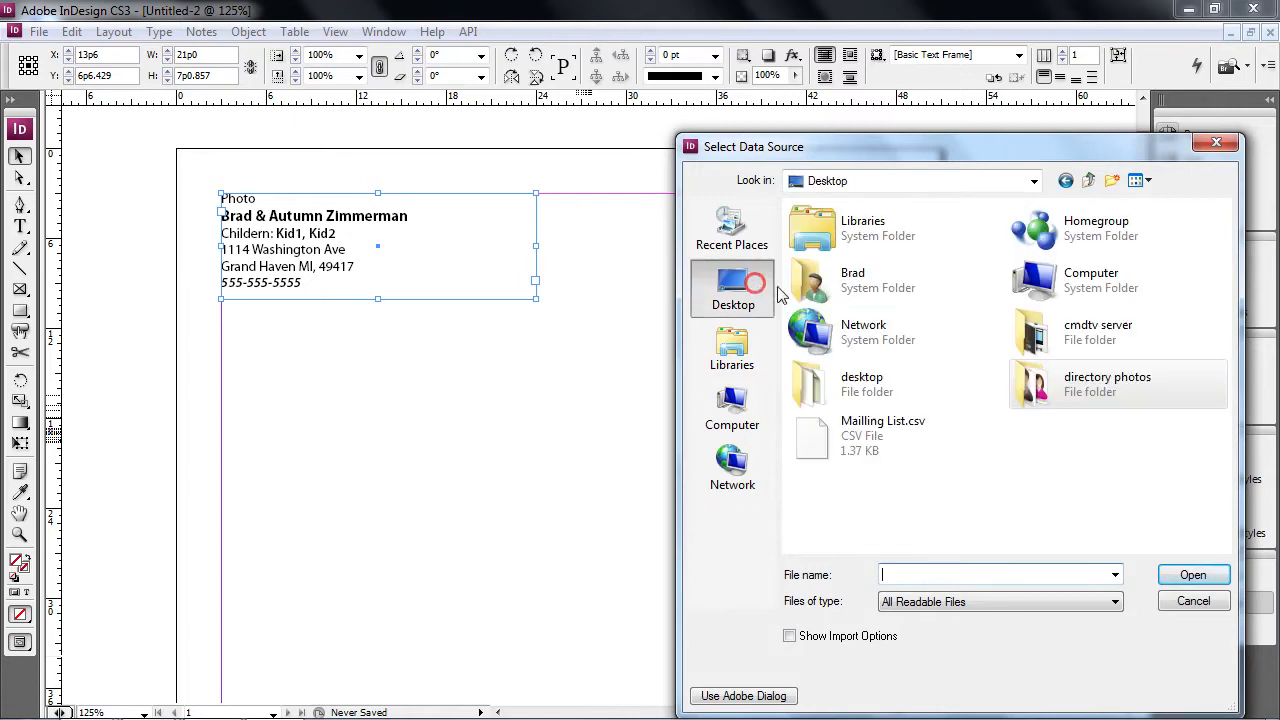
left_click(868, 452)
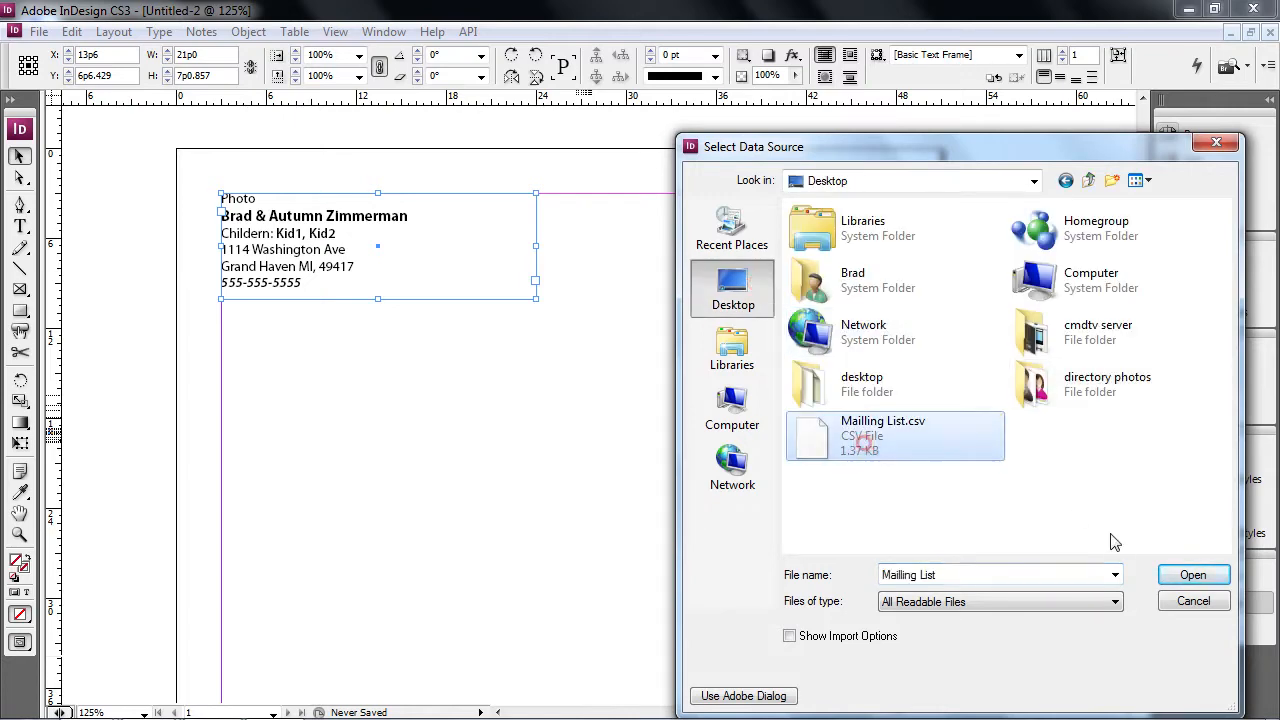
left_click(1199, 578)
left_click_drag(1136, 588, 1139, 654)
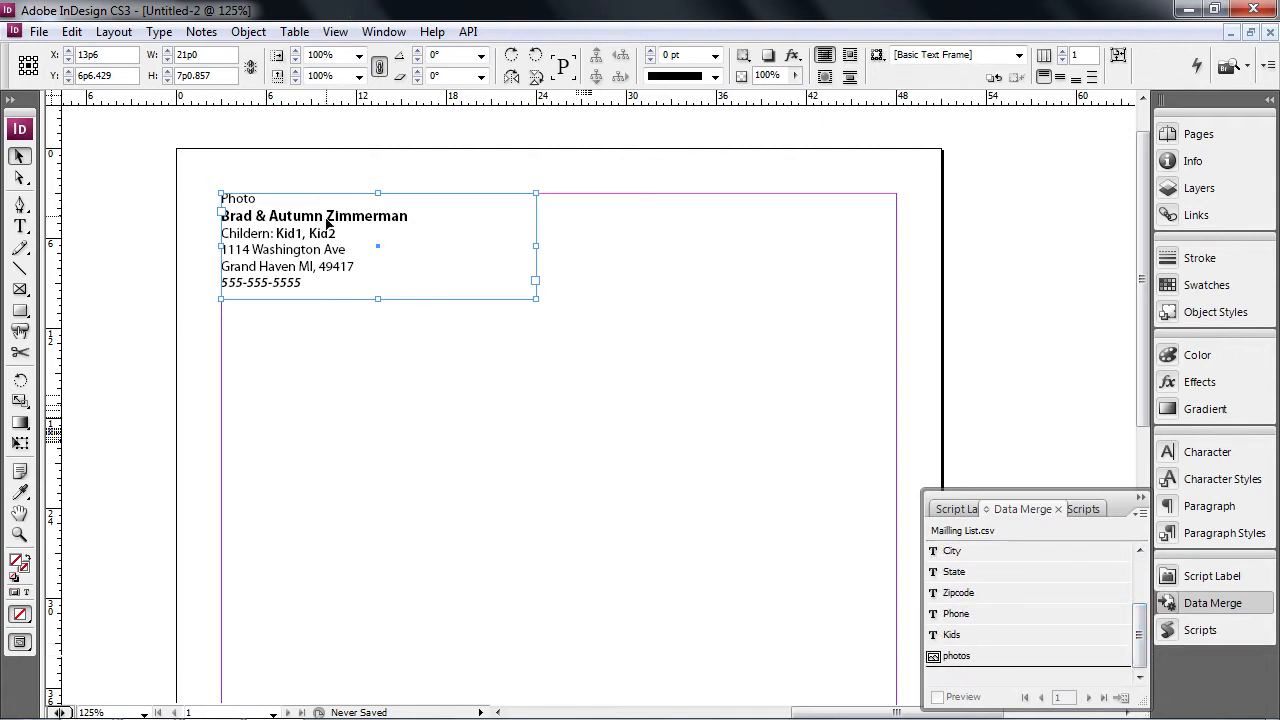
- Replace the word Photo with the <<photos>> merge field
double_click(259, 199)
mouse_move(259, 199)
left_mouse_down()
mouse_move(221, 198)
mouse_move(232, 218)
left_mouse_up()
left_click(955, 658)
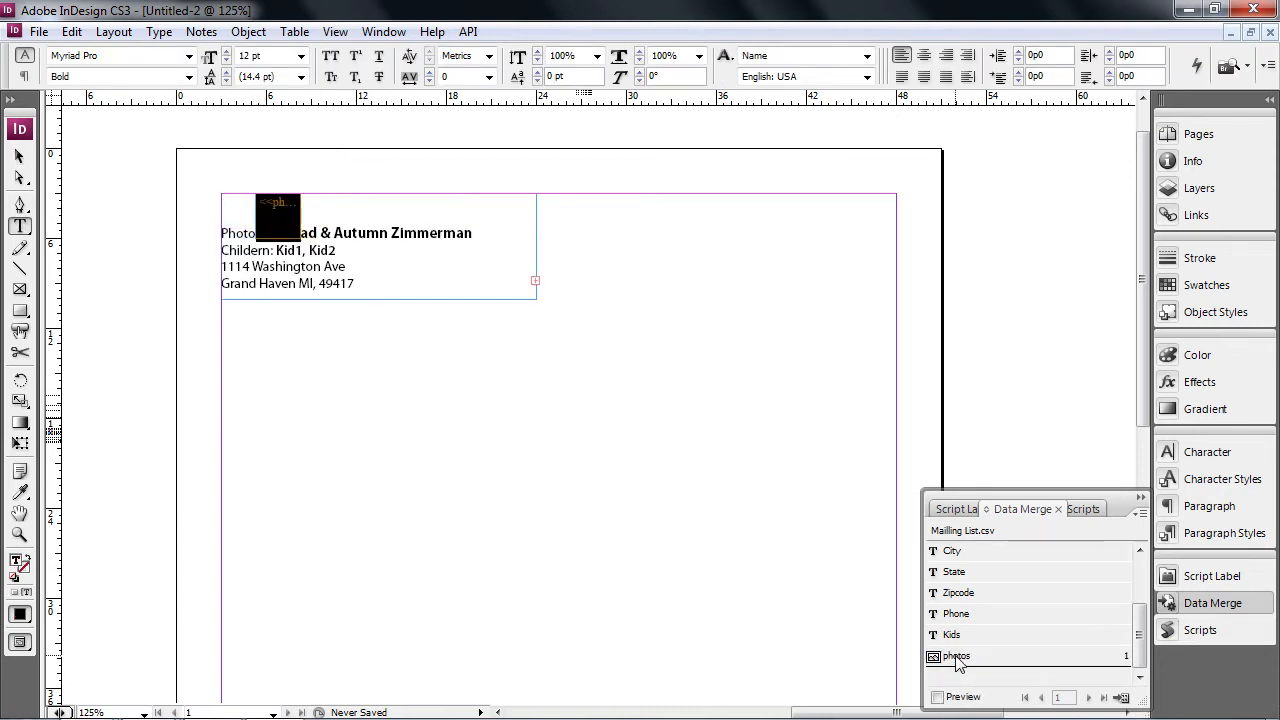
key("ctrl+z")
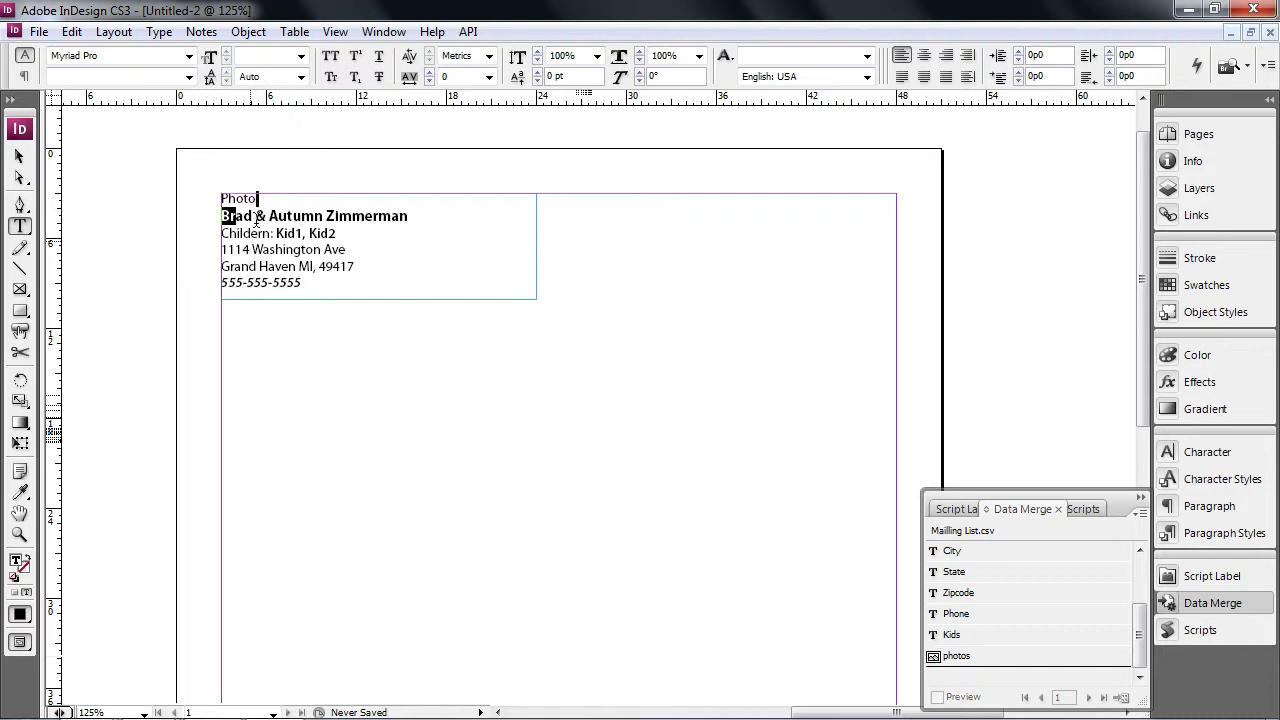
double_click(248, 199)
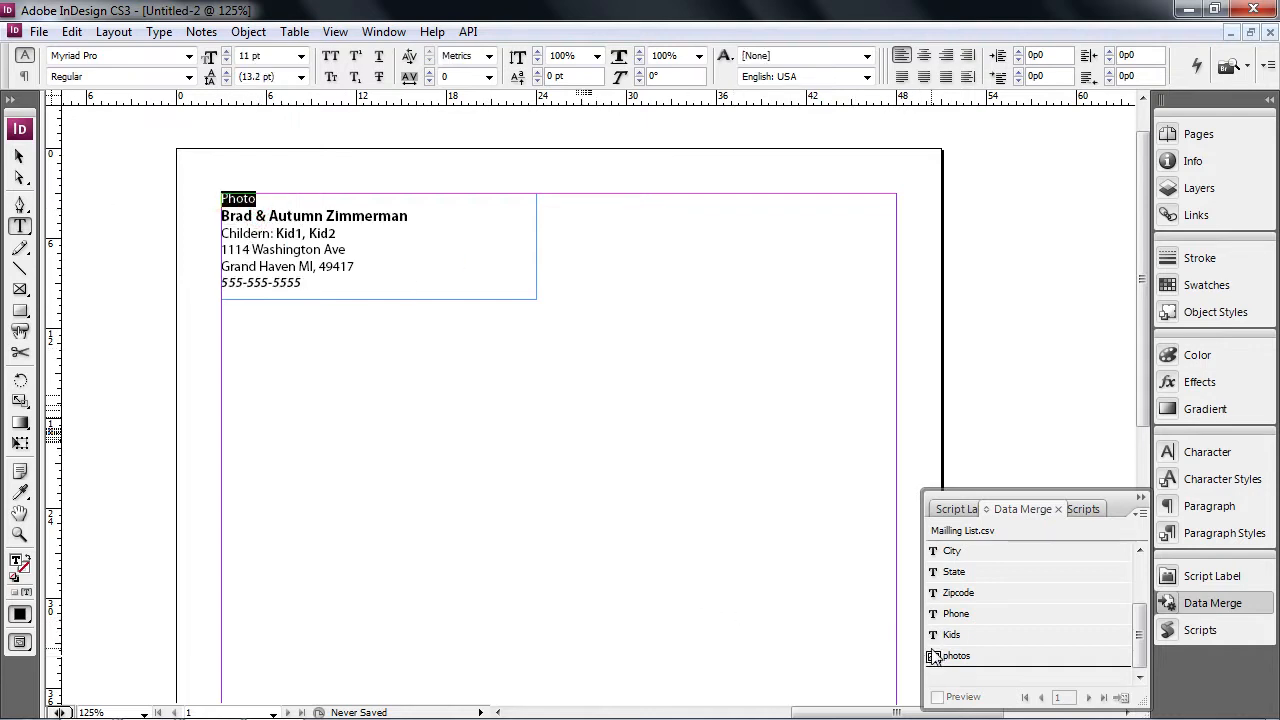
left_click(935, 656)
- Enlarge the photos frame to about 12p4 by 4p7 and lengthen the text frame
left_click(16, 155)
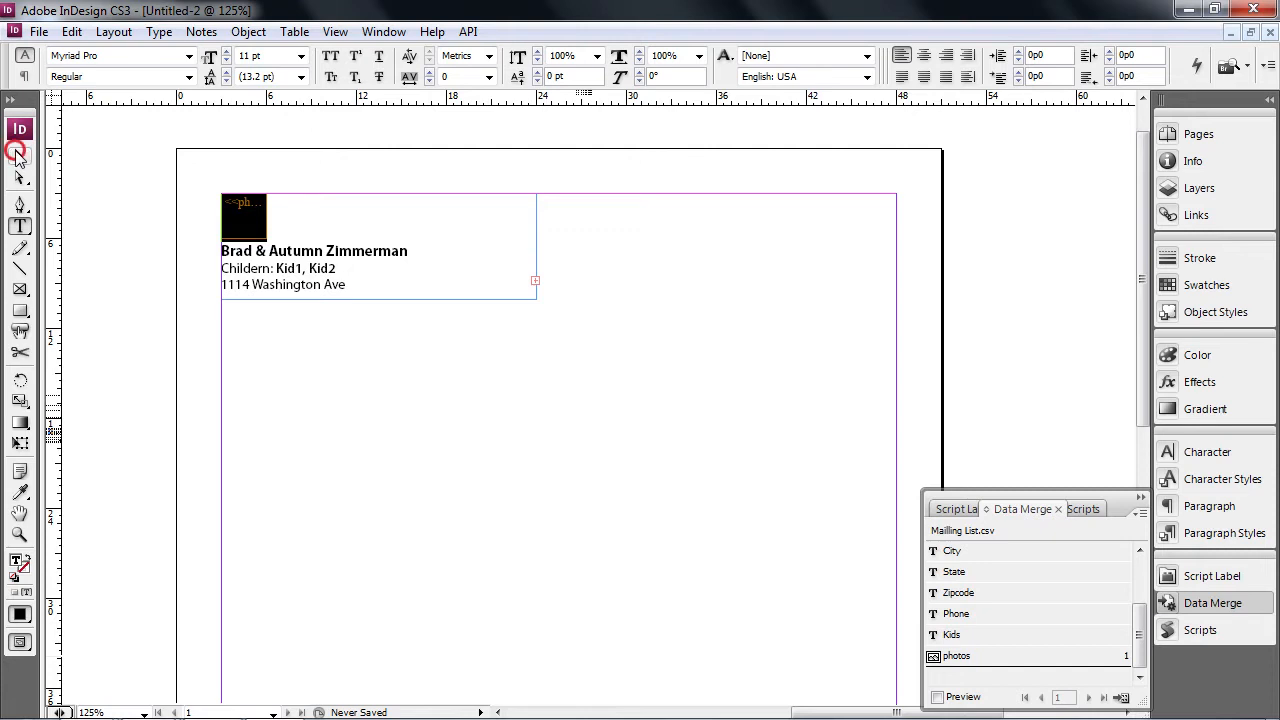
left_click(264, 215)
left_click_drag(267, 216, 406, 217)
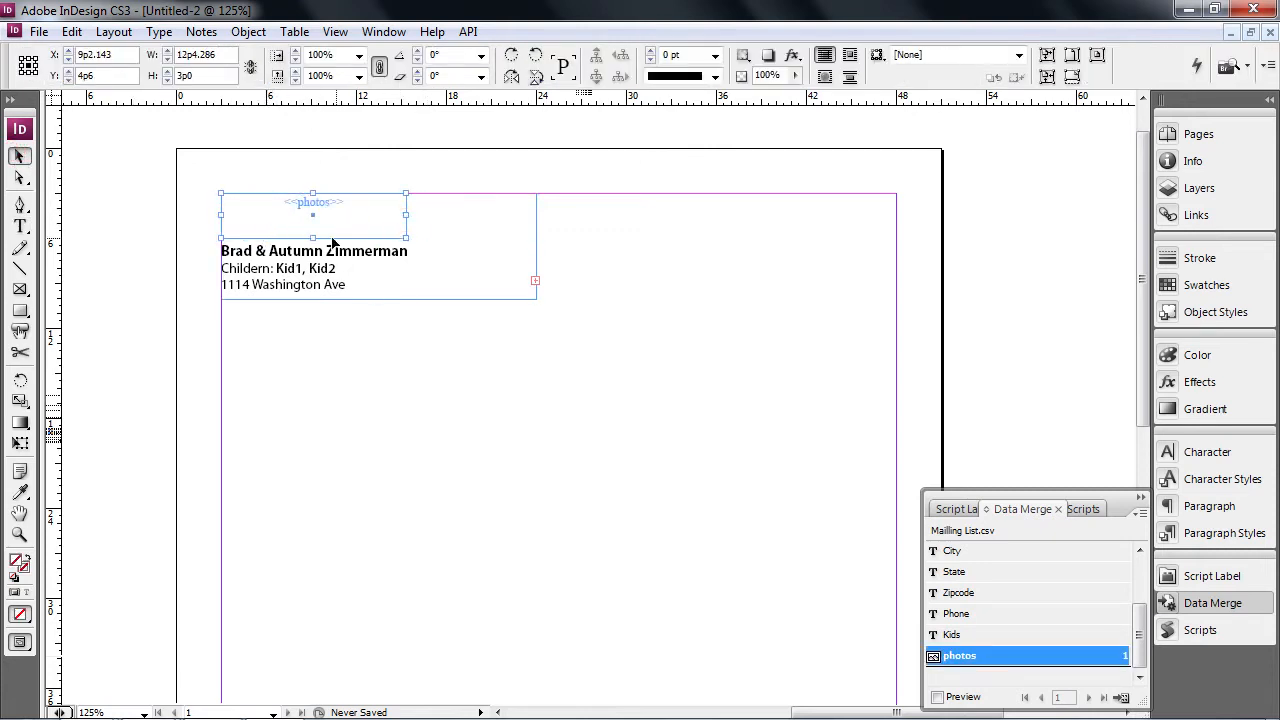
left_click_drag(312, 235, 312, 262)
left_click(405, 287)
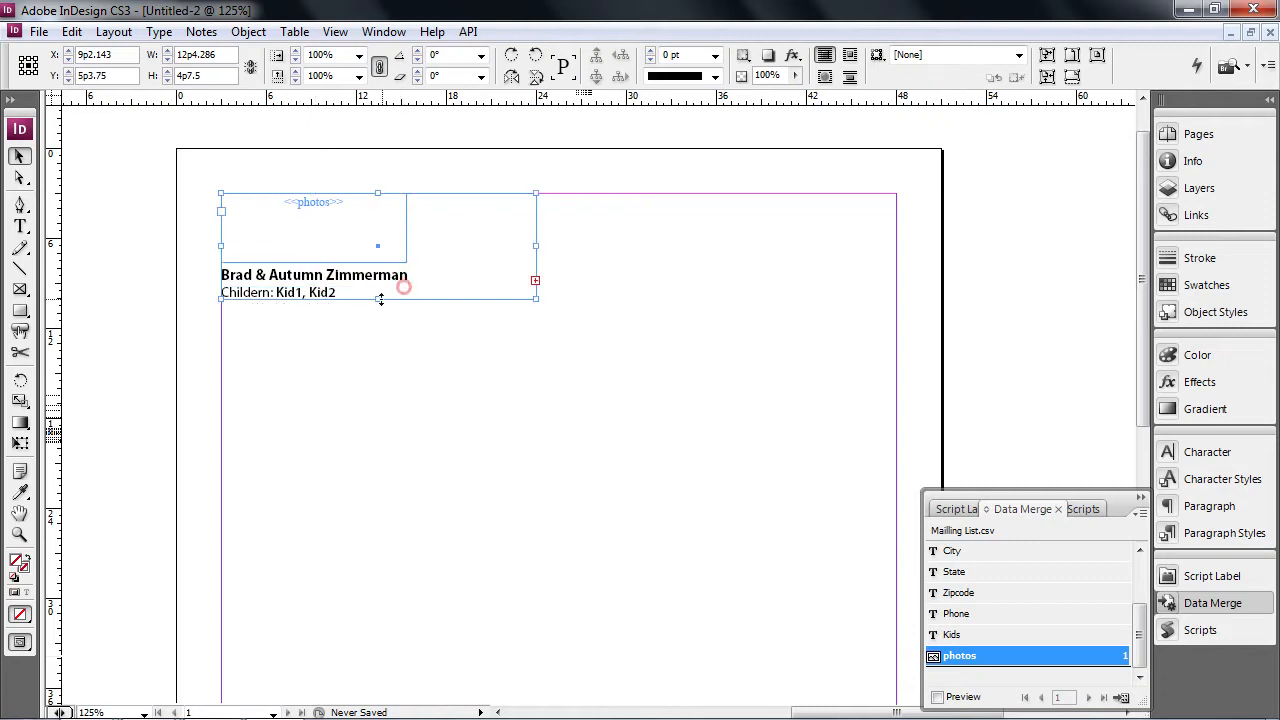
left_click_drag(378, 298, 378, 435)
left_click(363, 237)
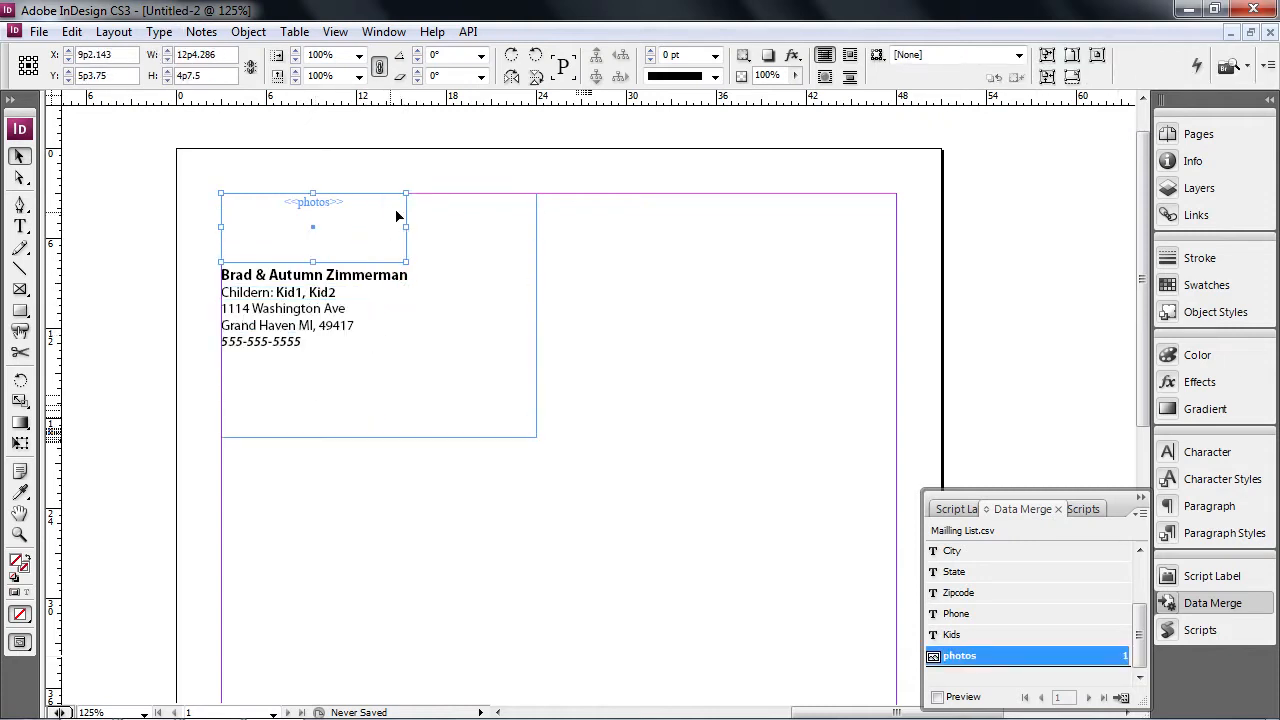
right_click(378, 97)
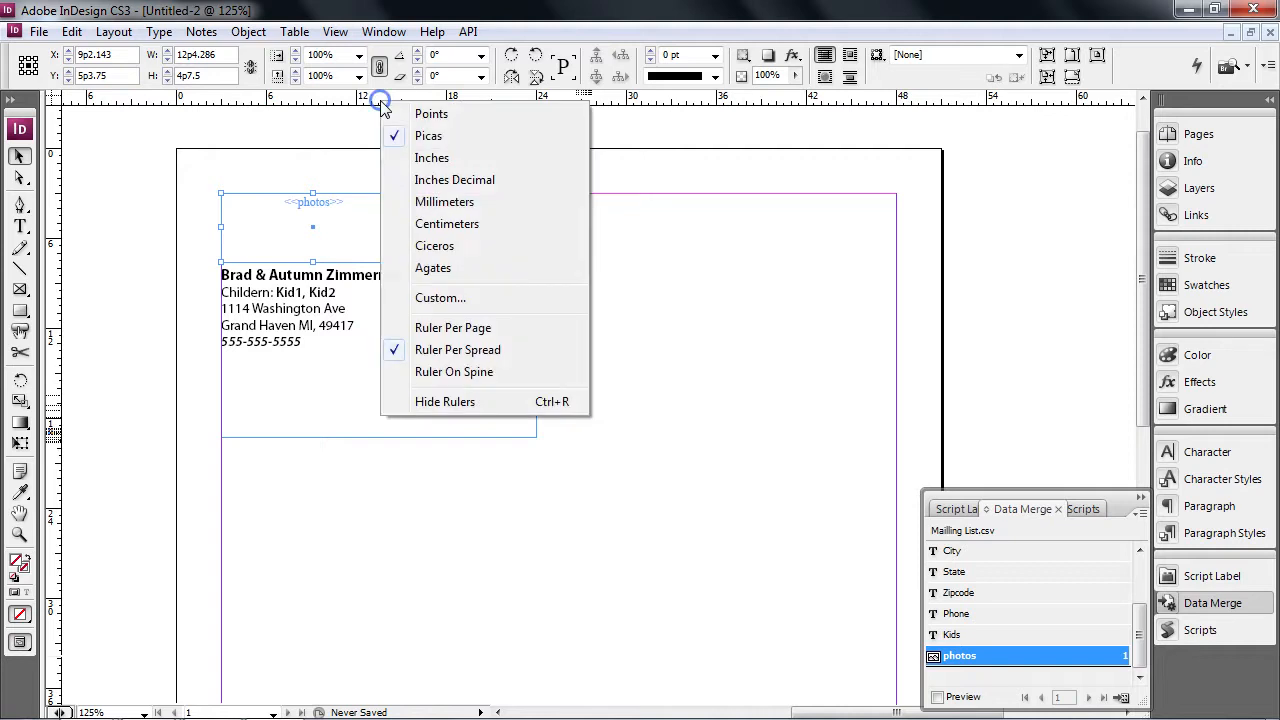
- Switch both the horizontal and vertical rulers to inches
left_click(438, 157)
right_click(53, 193)
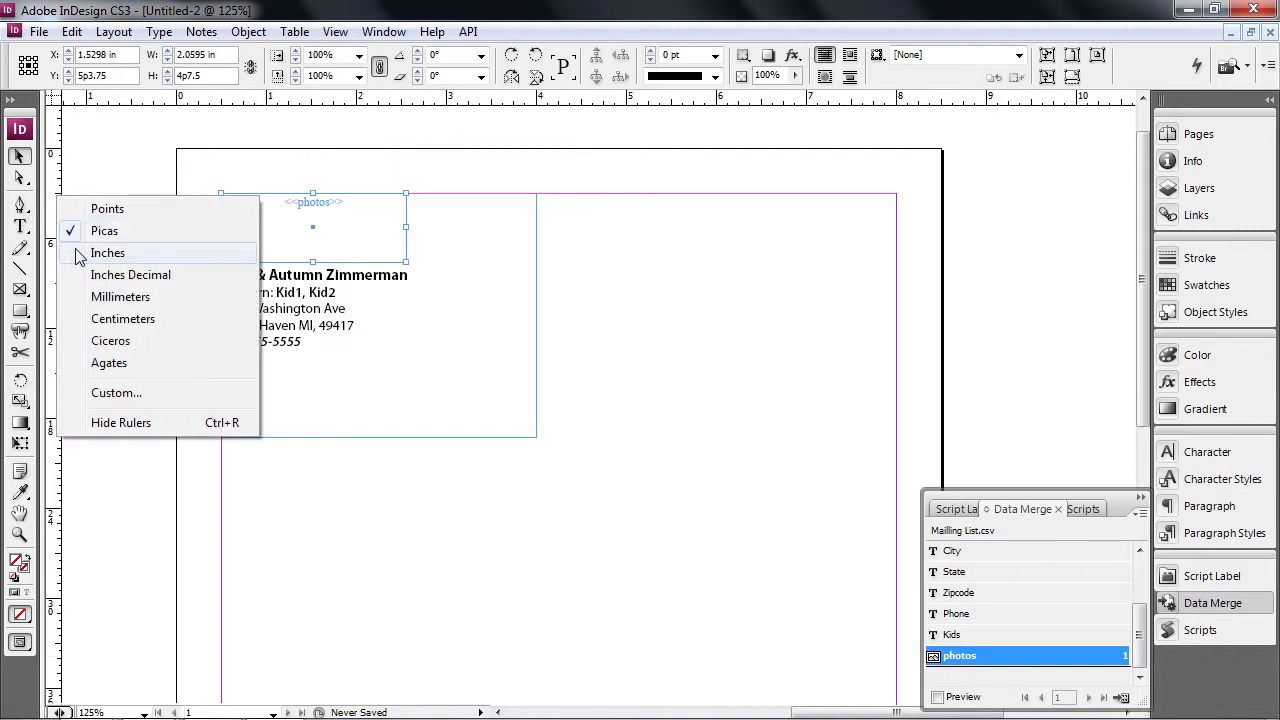
left_click(107, 255)
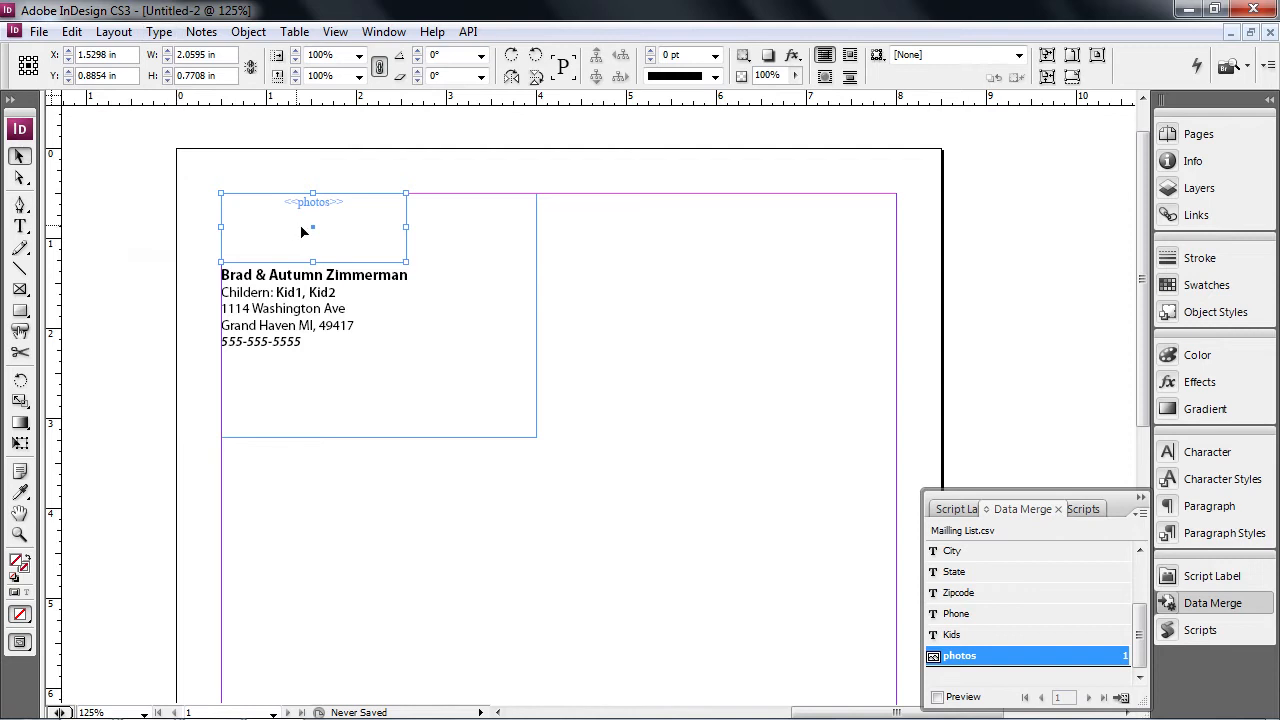
left_click(424, 237)
left_click(351, 243)
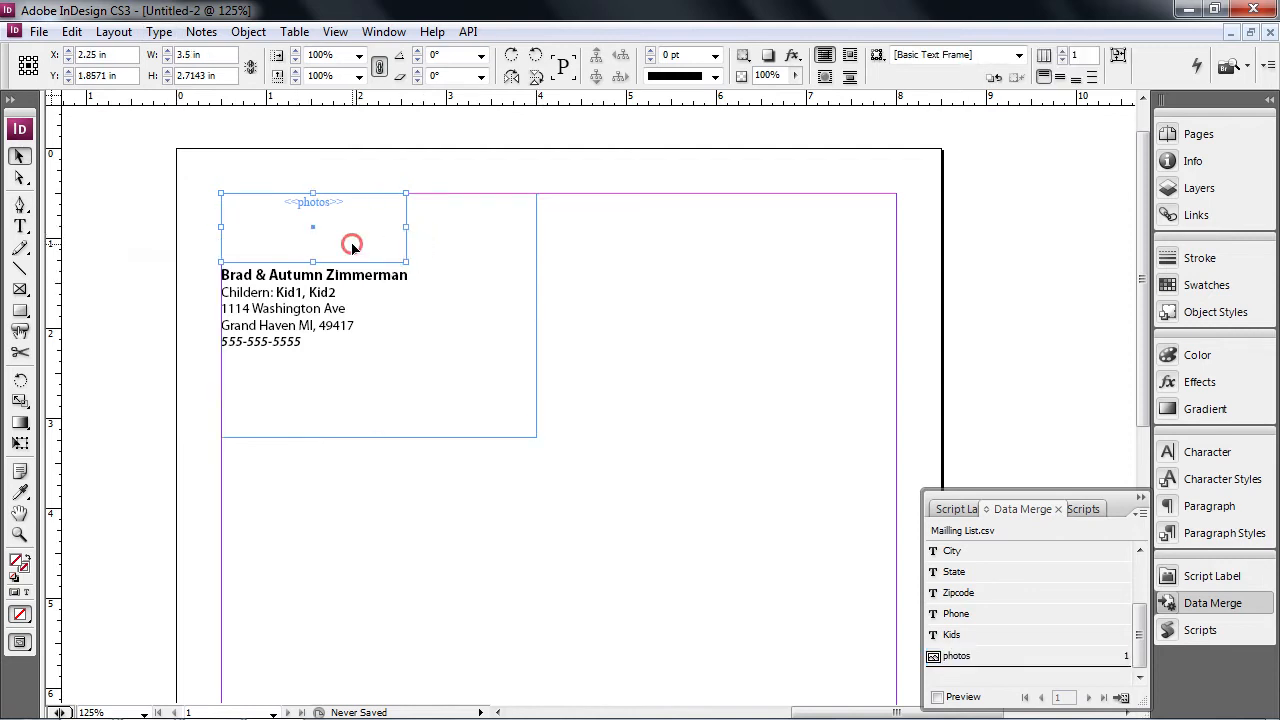
- Resize the photos frame to 2 in by 2 in and lengthen the text frame to show all lines
left_click_drag(132, 54, 80, 55)
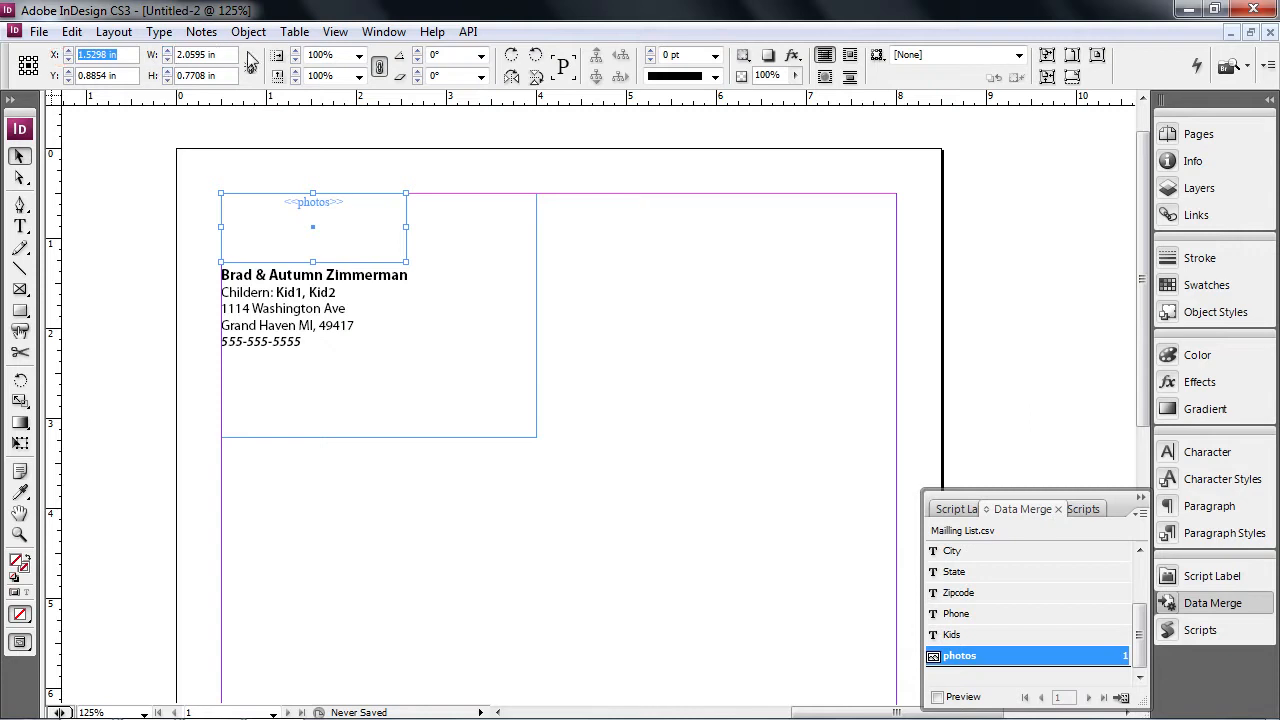
left_click_drag(227, 55, 70, 60)
type("2")
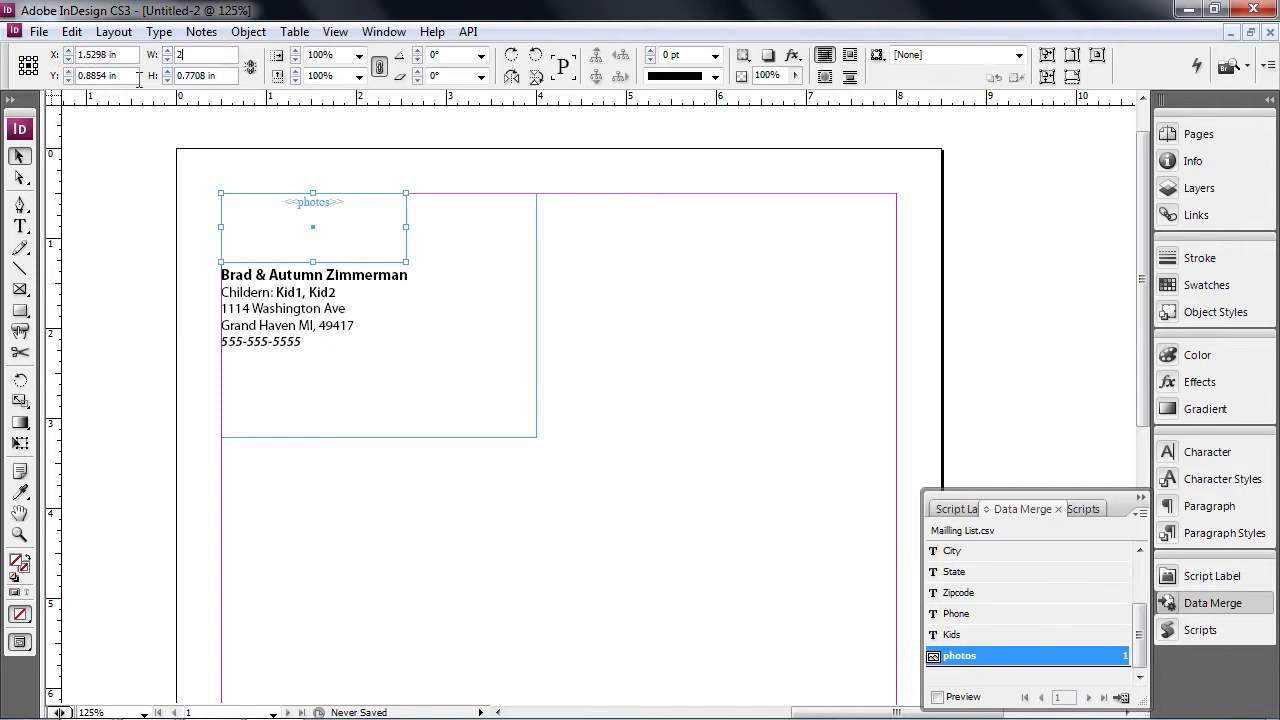
left_click_drag(184, 75, 145, 78)
type("2")
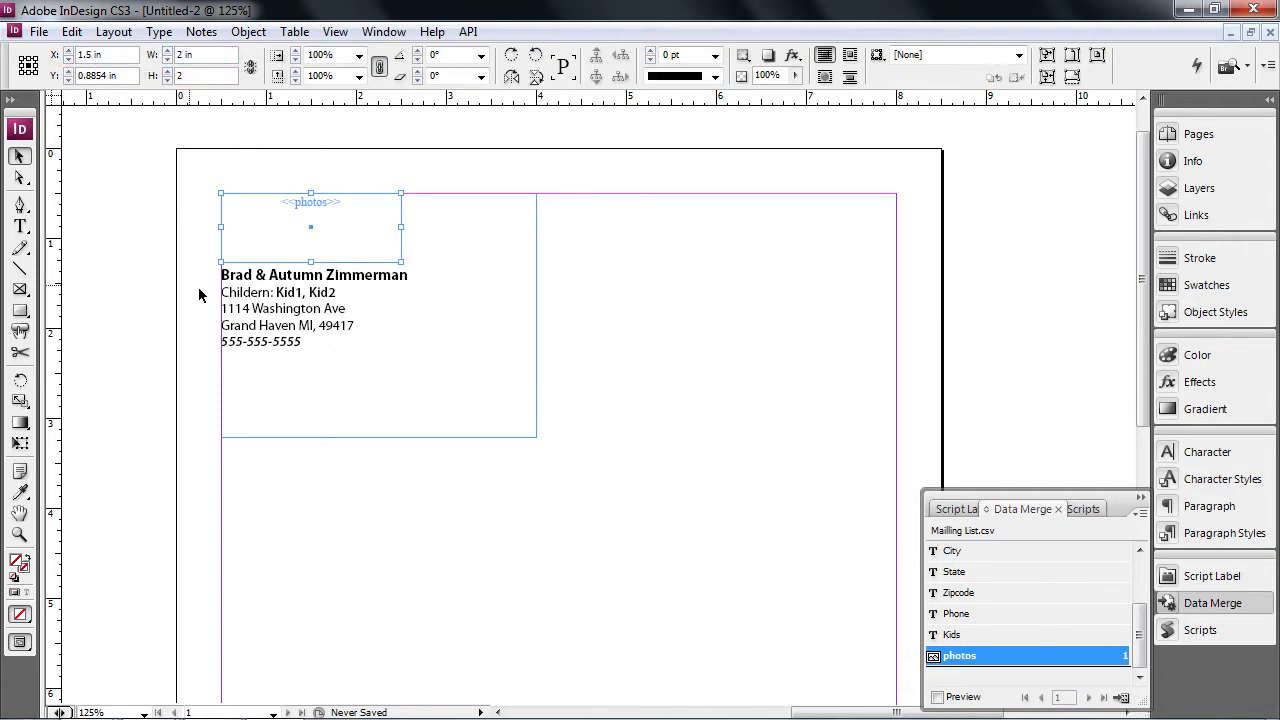
left_click(250, 309)
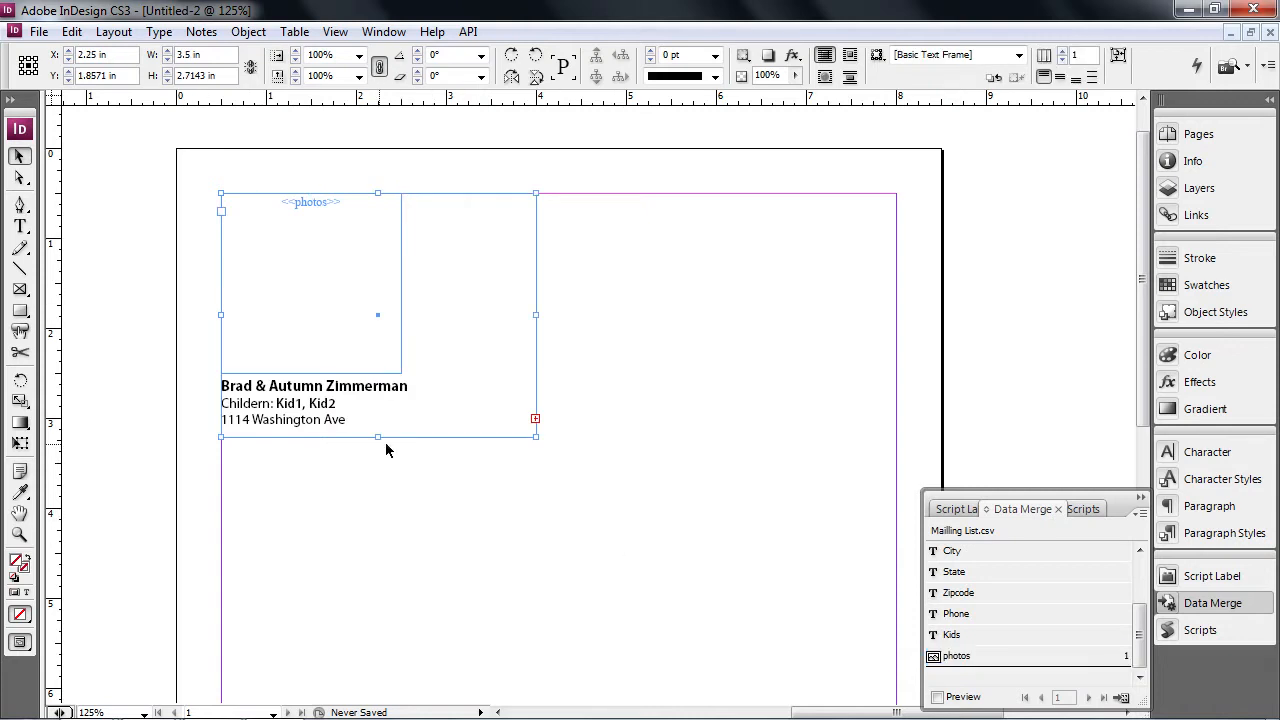
left_click_drag(378, 435, 385, 515)
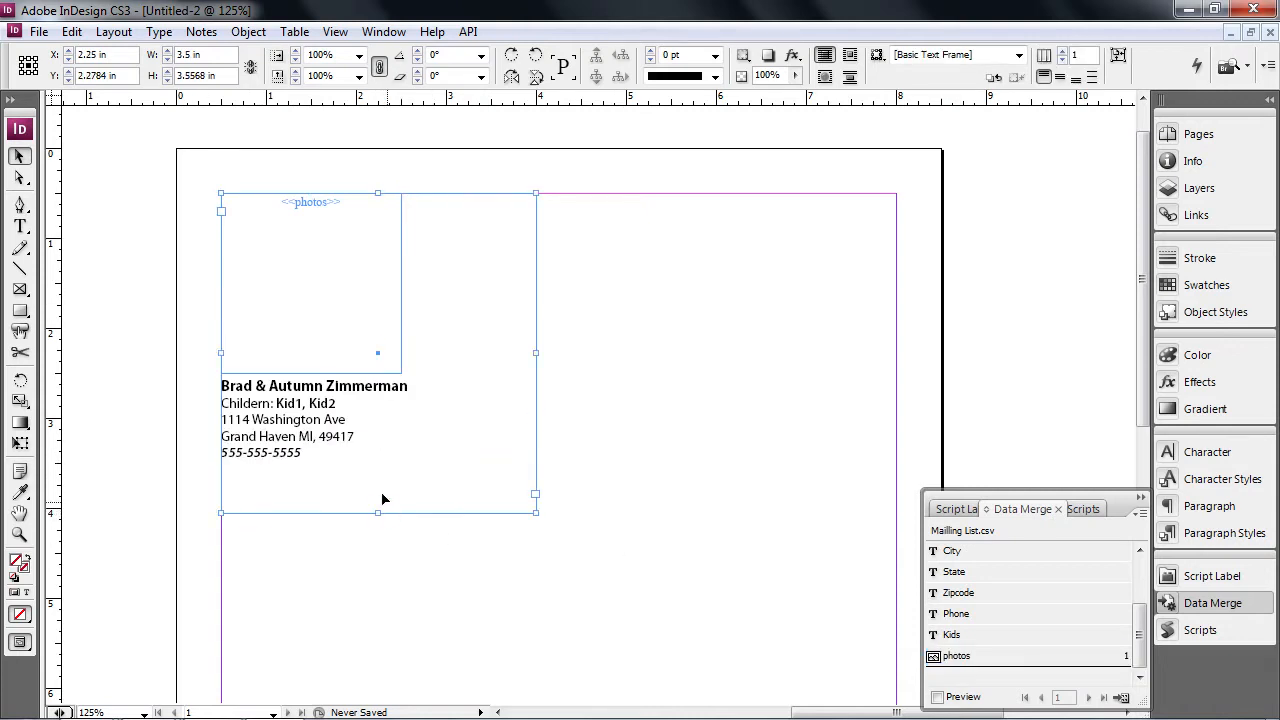
double_click(324, 388)
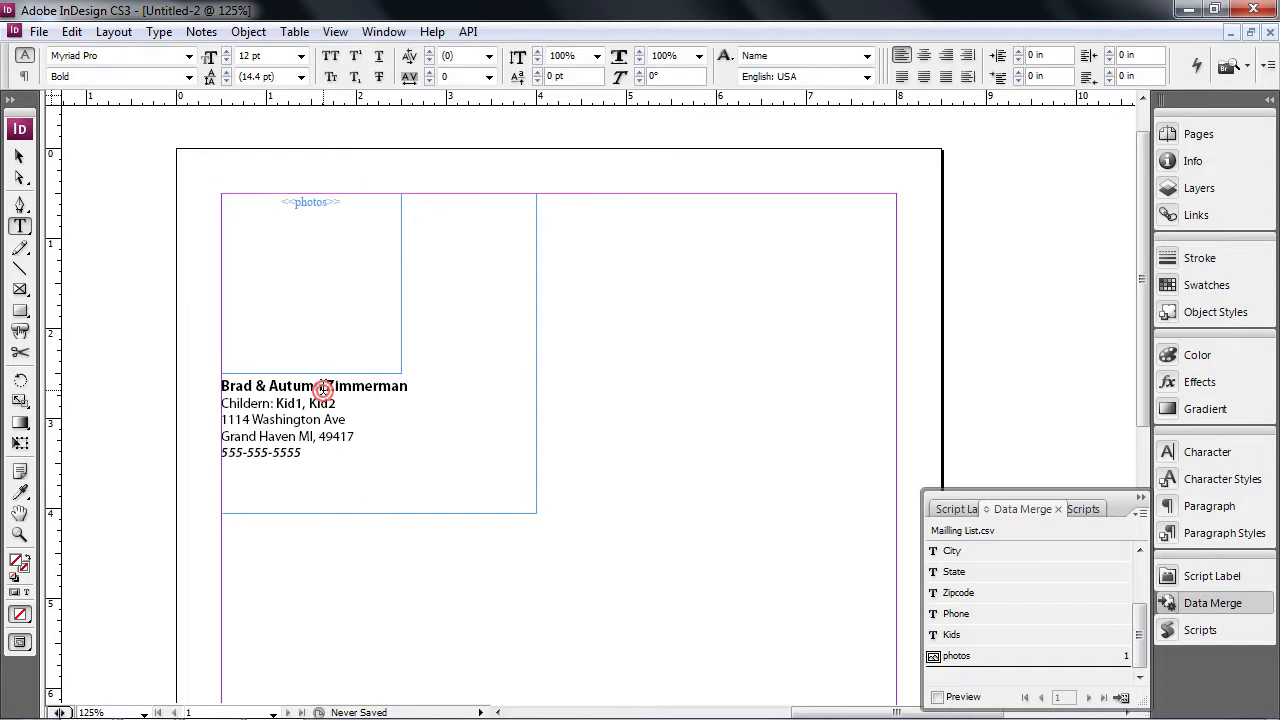
double_click(250, 385)
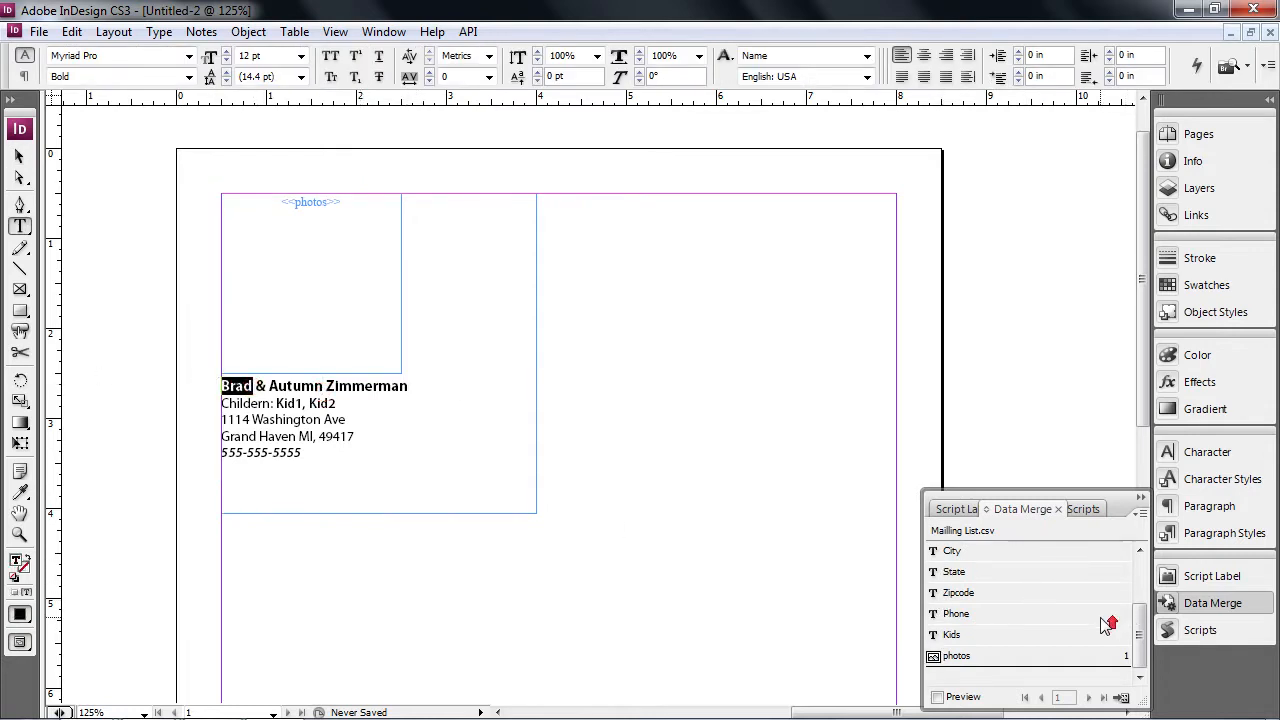
scroll(1100, 618, "up", 2)
left_click(977, 571)
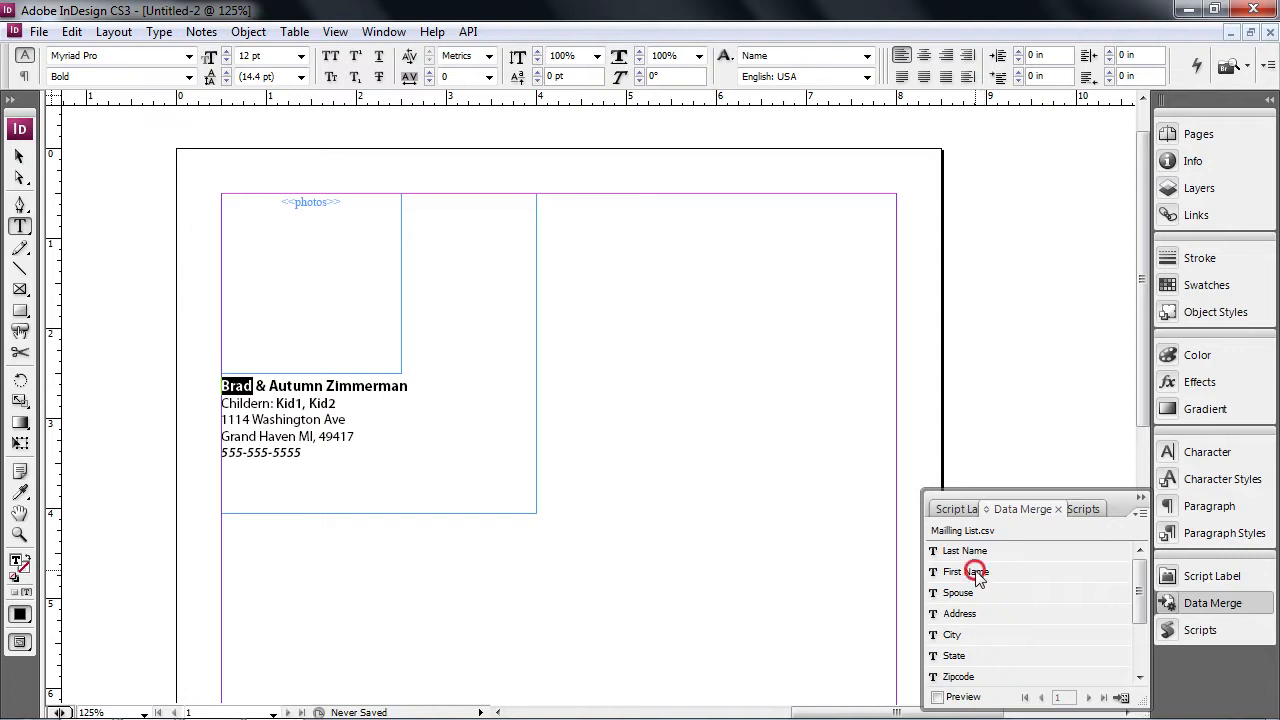
left_click_drag(402, 386, 342, 390)
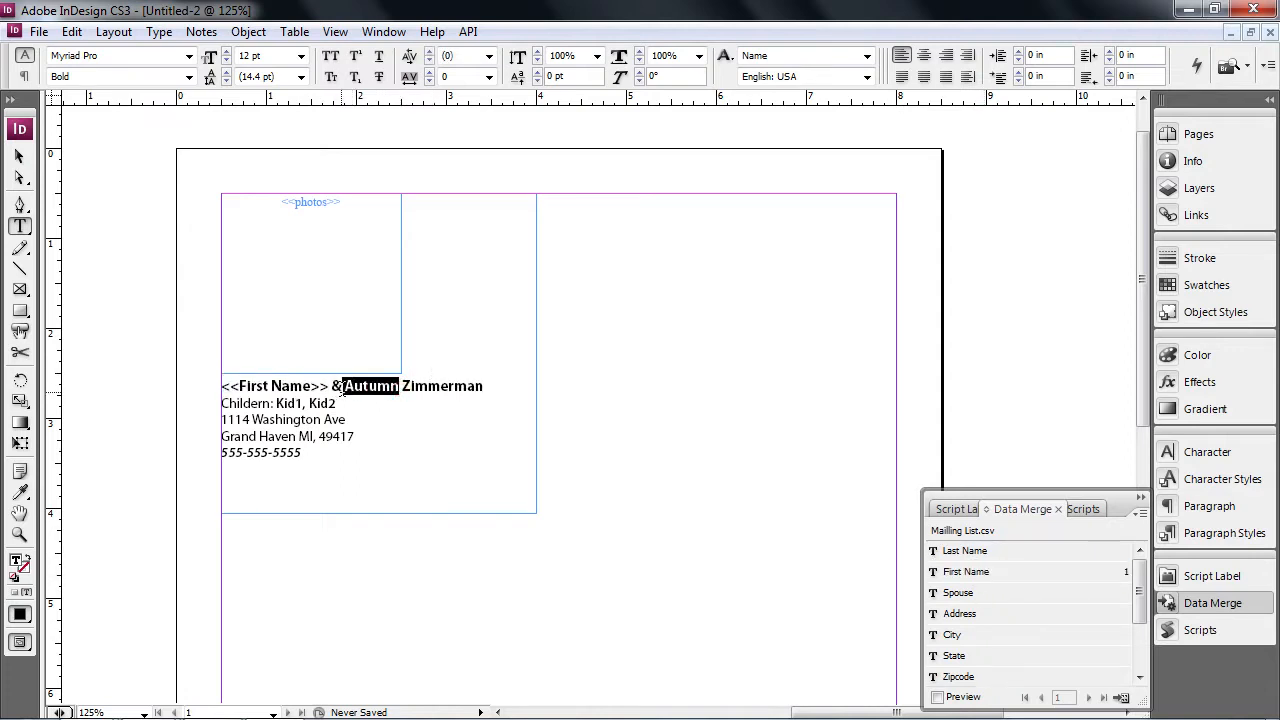
left_click(955, 593)
left_click(508, 389)
left_click_drag(500, 389, 337, 404)
left_click(586, 386)
left_click_drag(516, 386, 431, 386)
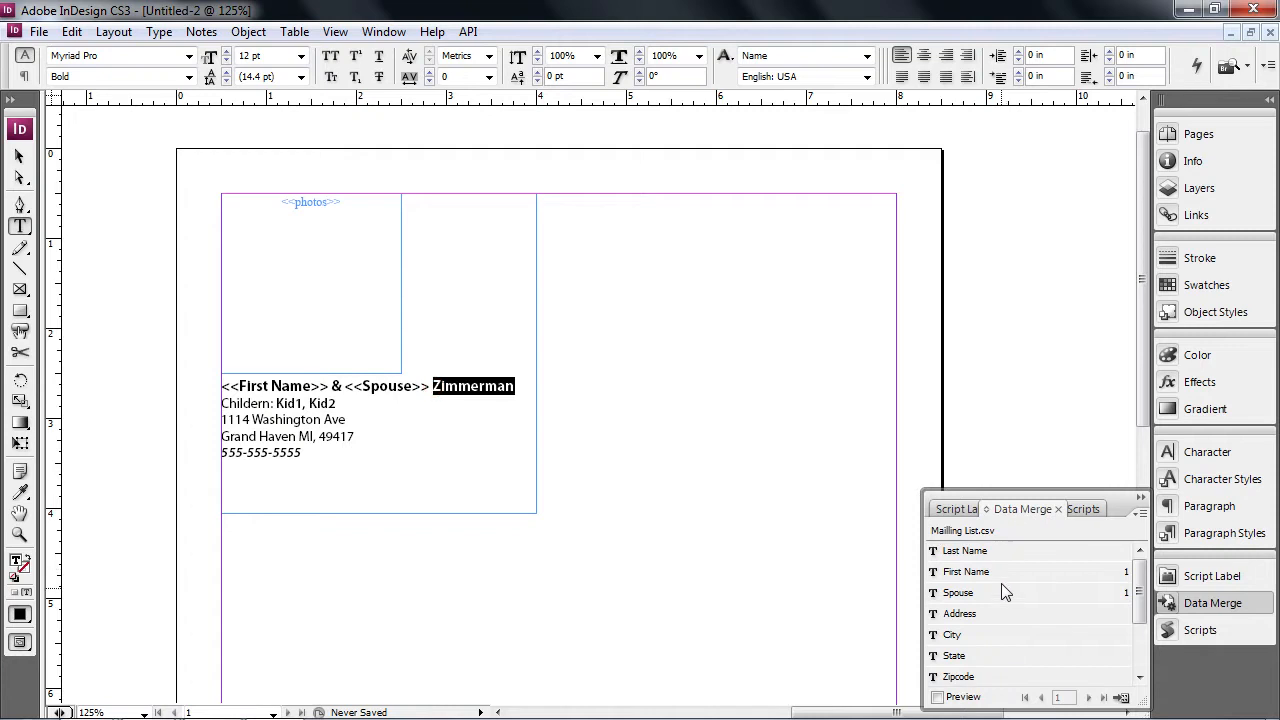
left_click(990, 553)
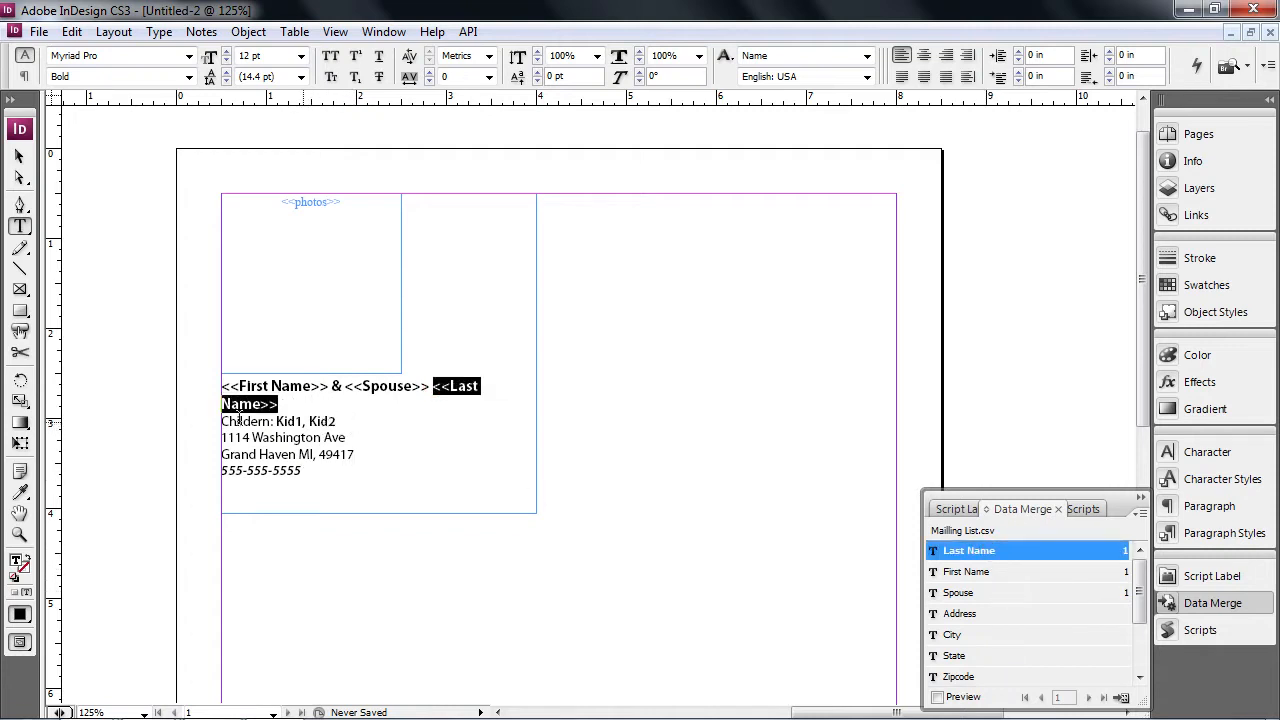
- Replace the sample children names and street address with the Kids and Address fields
left_click_drag(338, 423, 276, 424)
scroll(1024, 608, "down", 3)
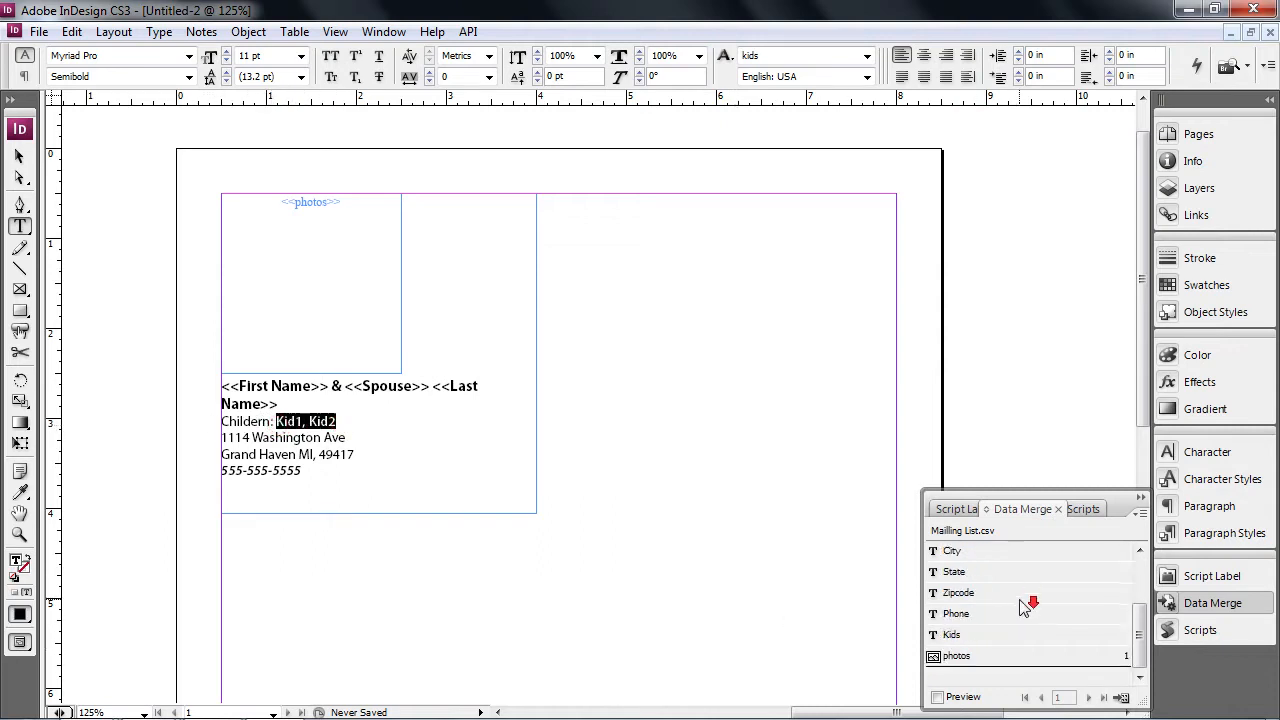
left_click(968, 636)
left_click_drag(347, 440, 200, 437)
scroll(980, 565, "up", 1)
left_click(975, 571)
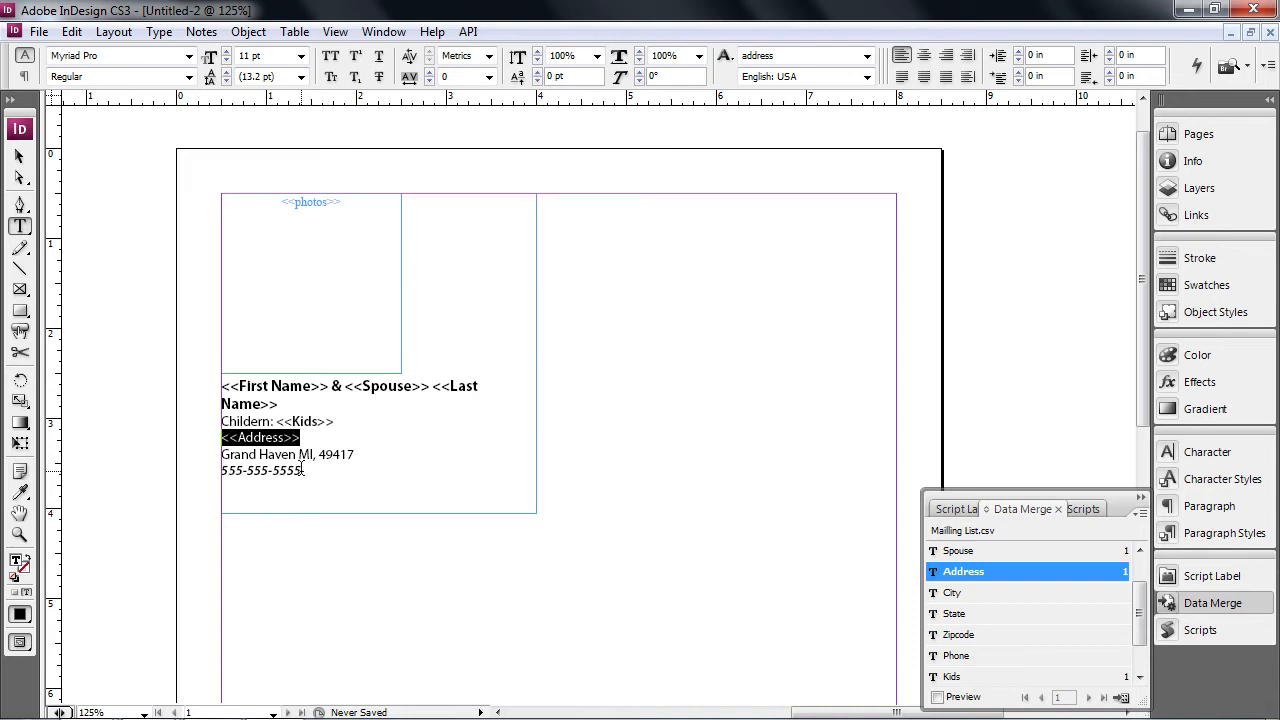
- Replace Grand Haven, MI, 49417 and the phone number with City, State, Zipcode and Phone fields, adding a comma after State
left_click_drag(297, 455, 226, 456)
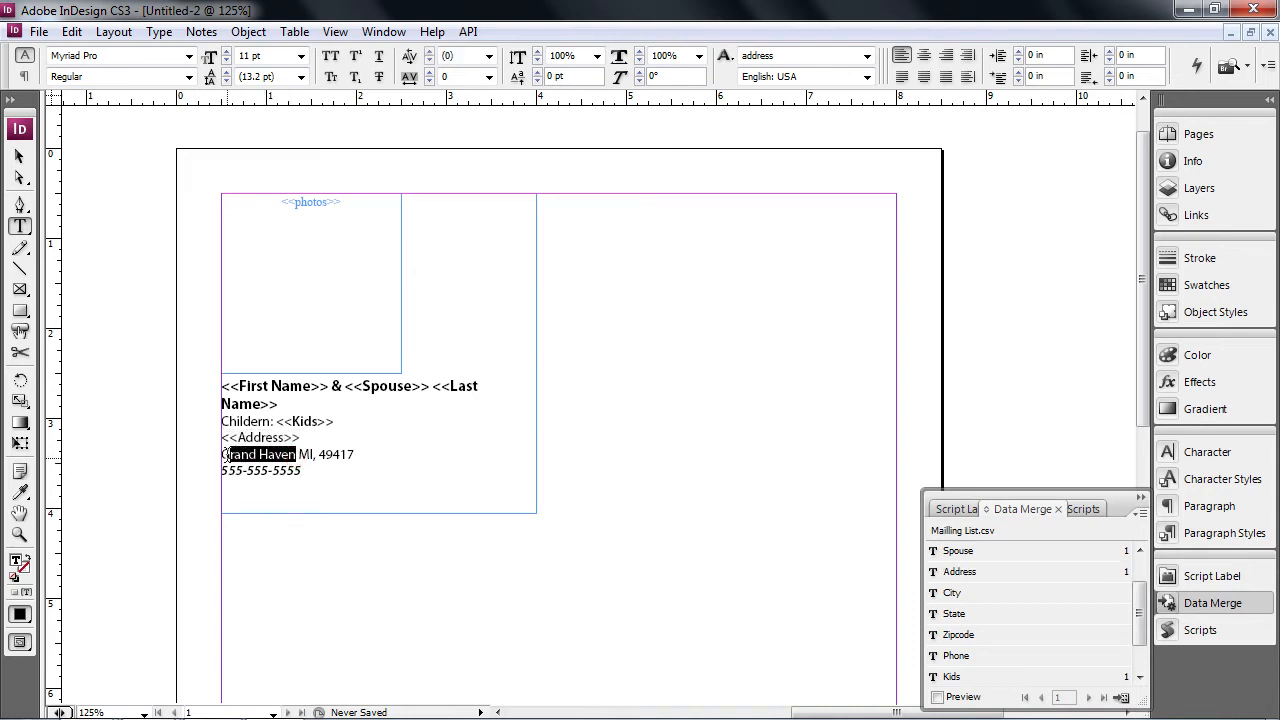
left_click(953, 593)
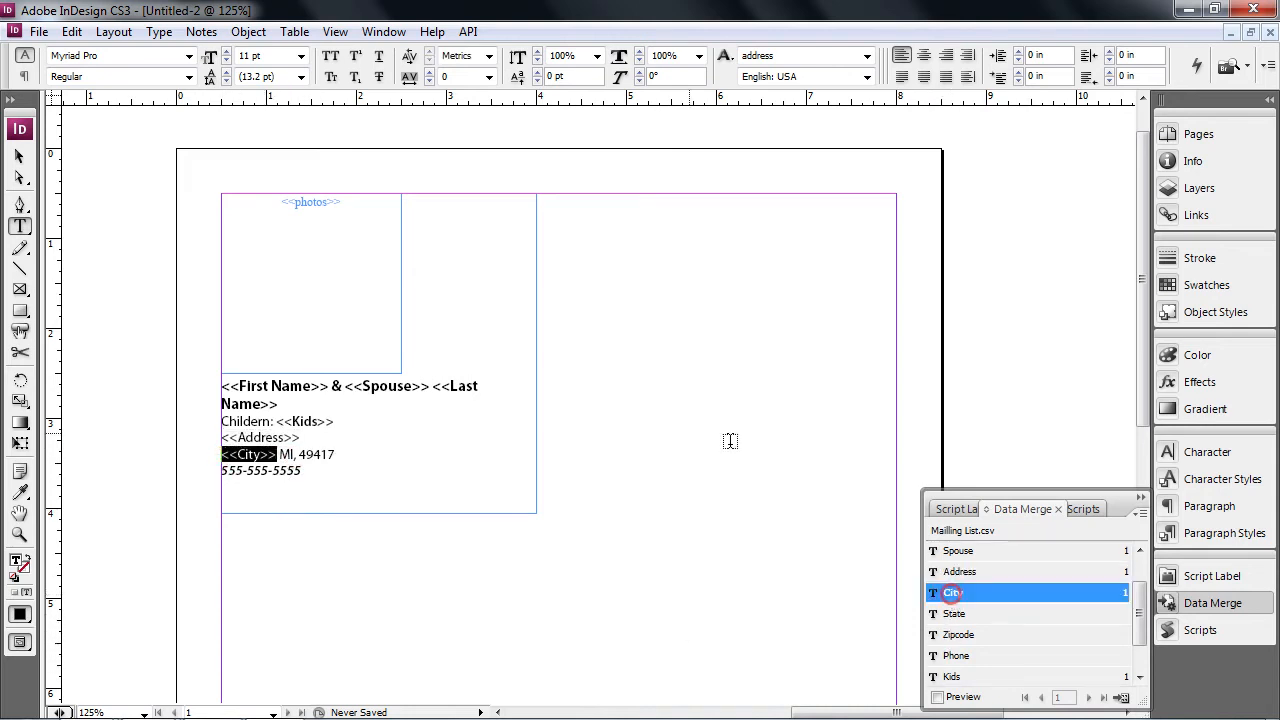
left_click_drag(296, 455, 279, 455)
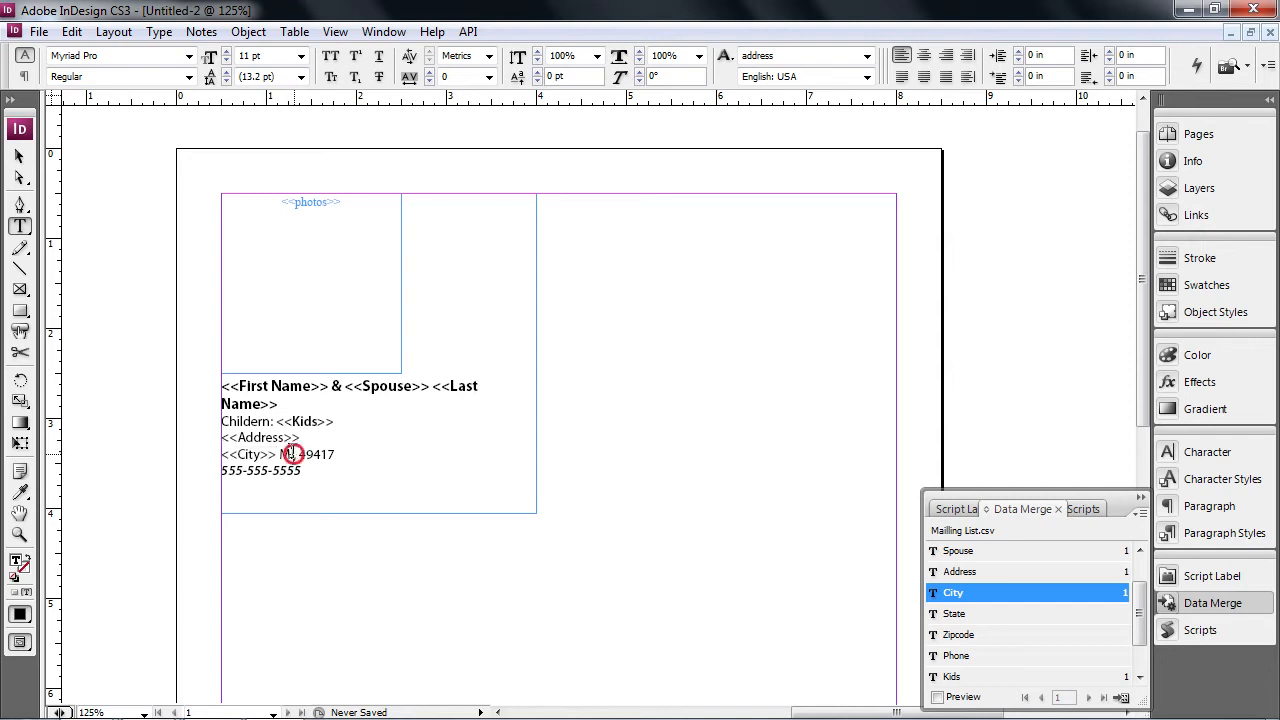
left_click(953, 614)
key("Right")
type(",")
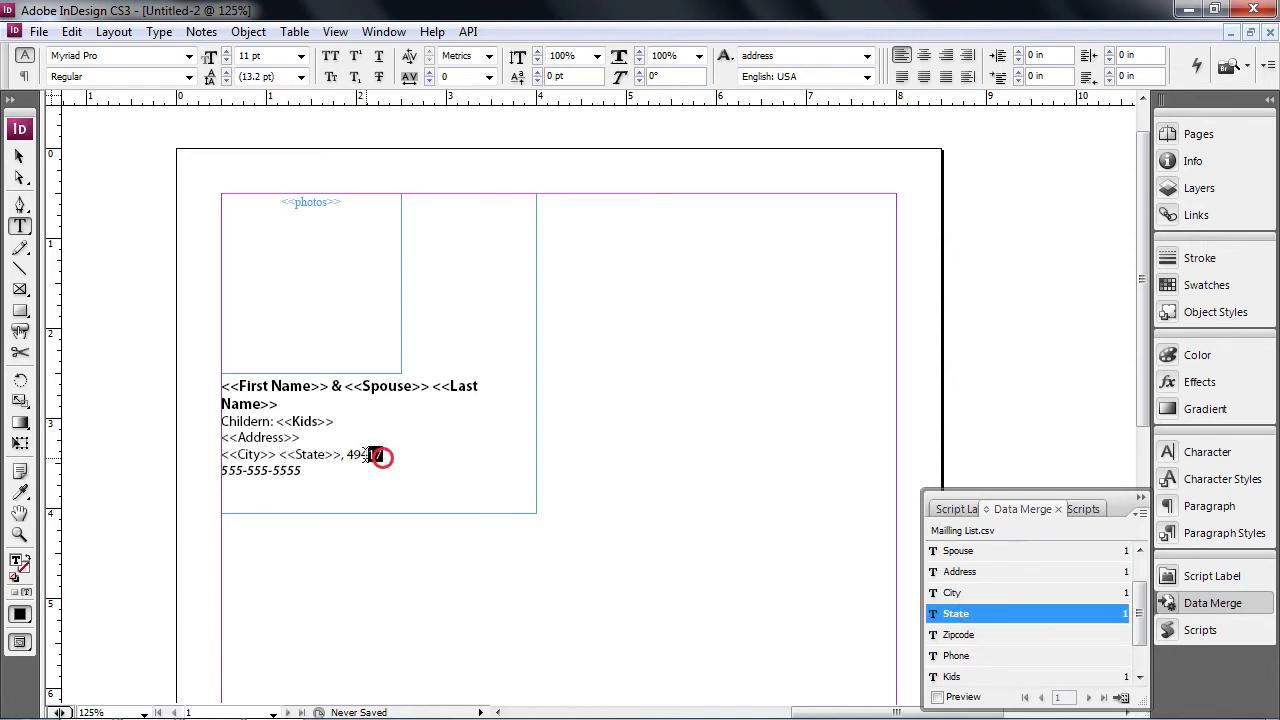
left_click_drag(382, 455, 349, 455)
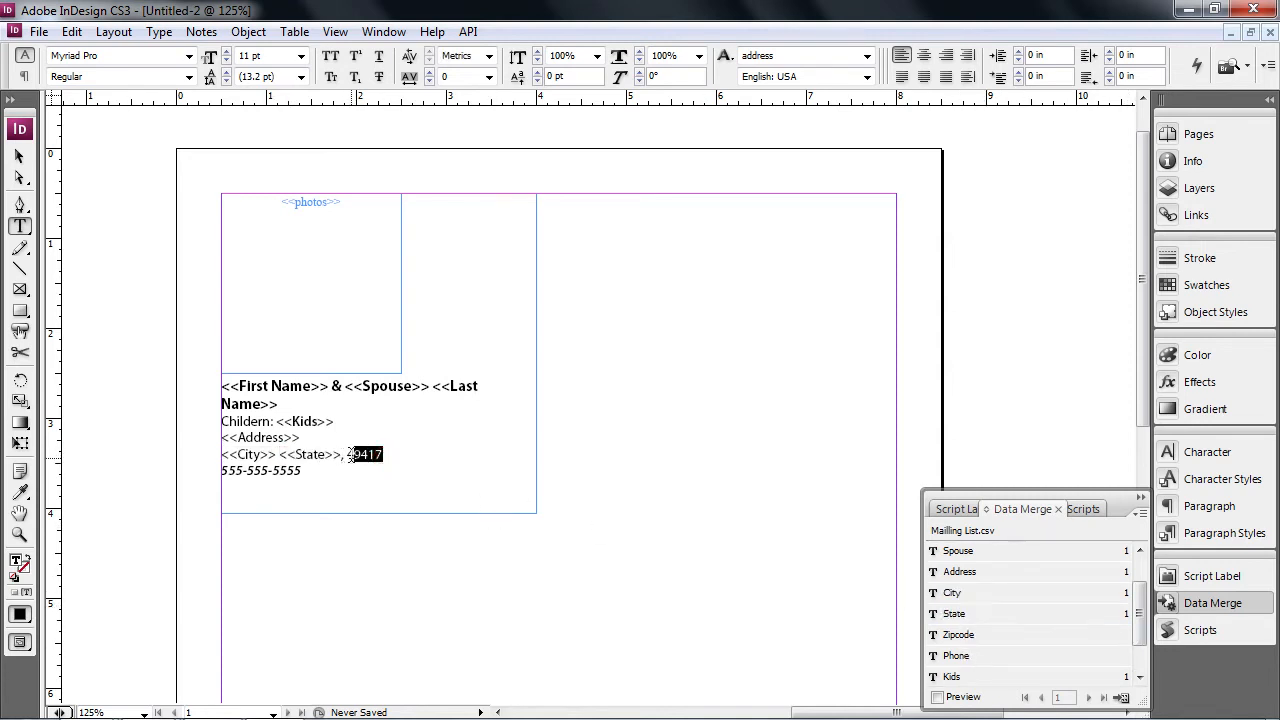
left_click(960, 637)
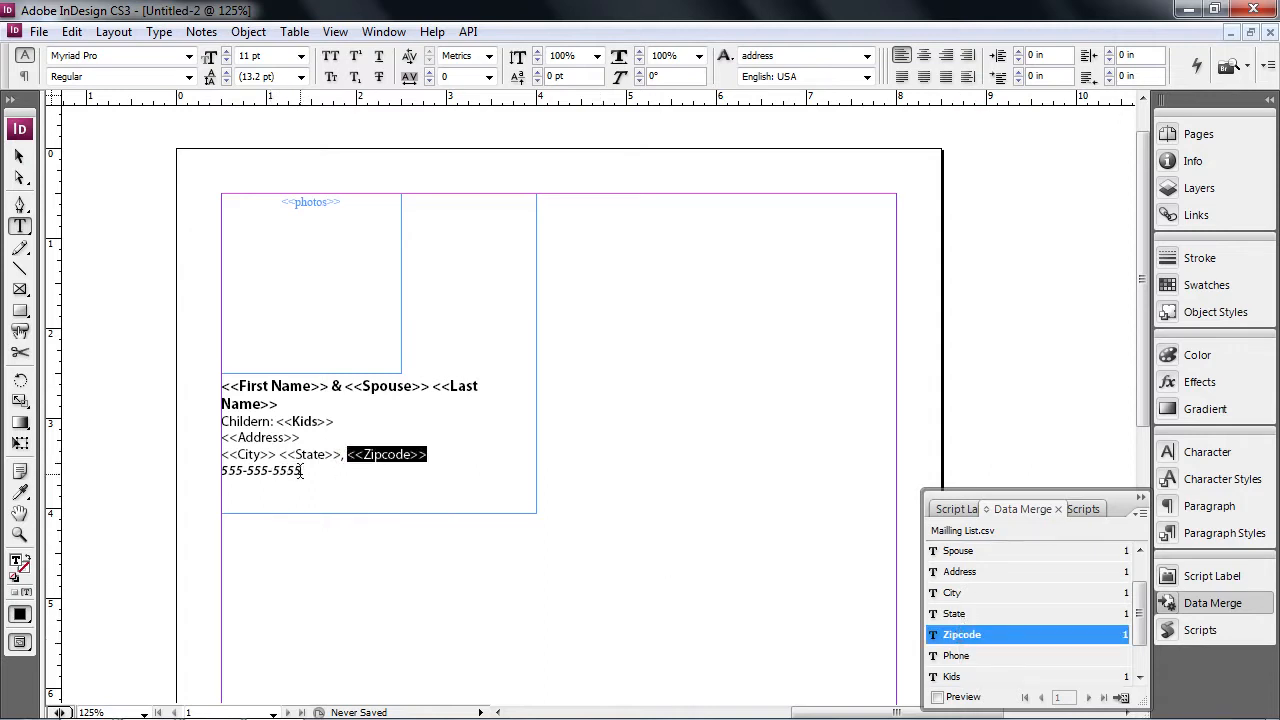
left_click_drag(302, 470, 218, 471)
left_click(958, 657)
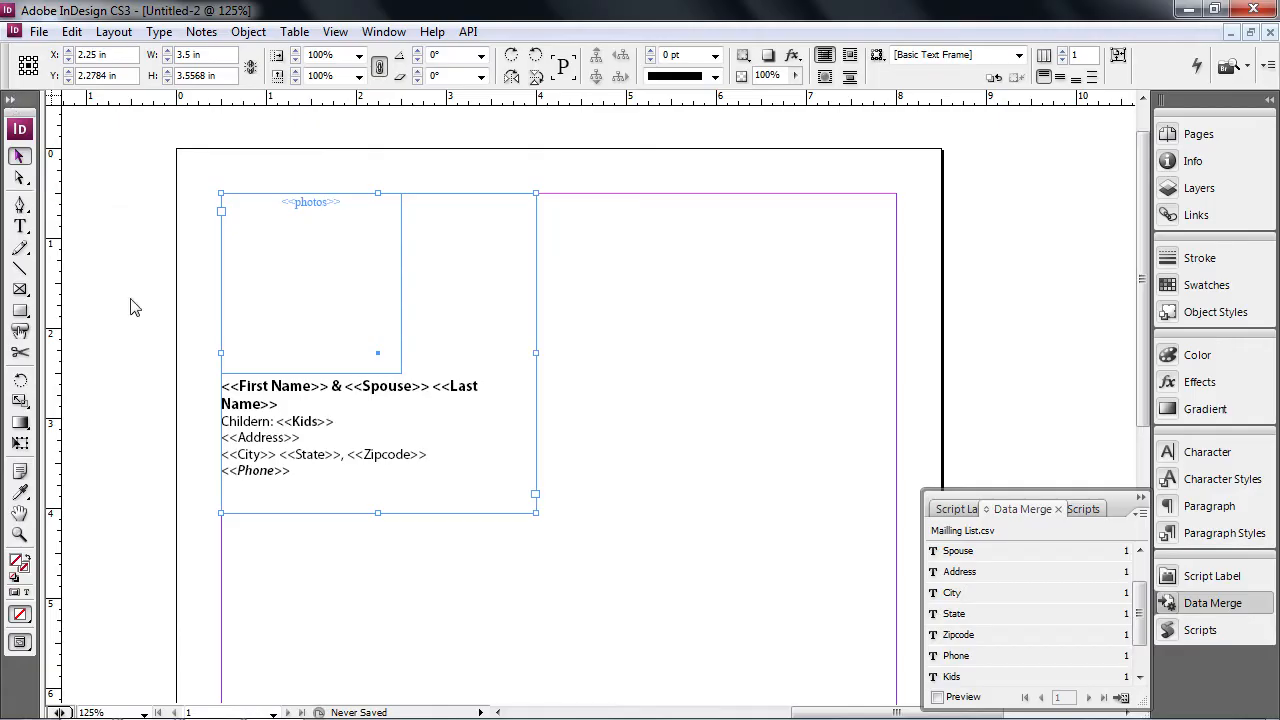
- Narrow the contact text frame and turn on Data Merge Preview to show the first record's details
left_click_drag(538, 353, 504, 355)
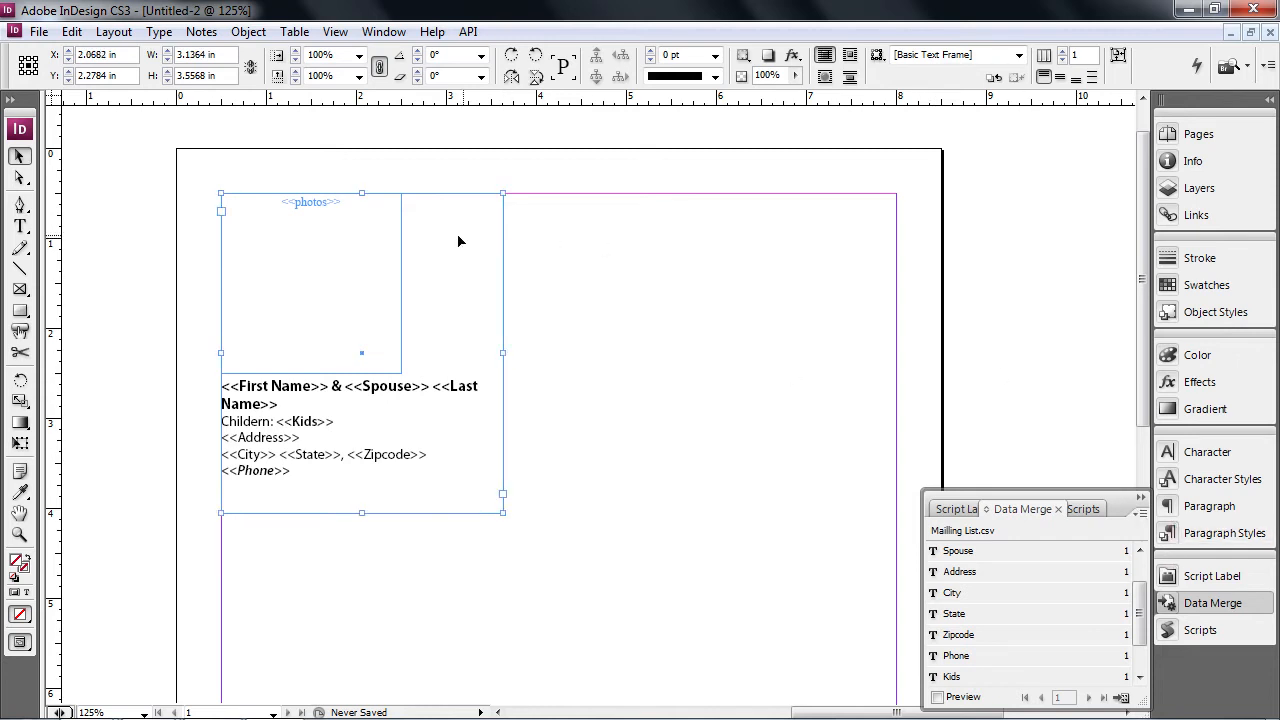
left_click(580, 401, "ctrl+alt")
left_click(584, 399, "ctrl+alt")
left_click(586, 380, "ctrl")
left_click(457, 311, "ctrl")
left_click_drag(849, 334, 629, 320)
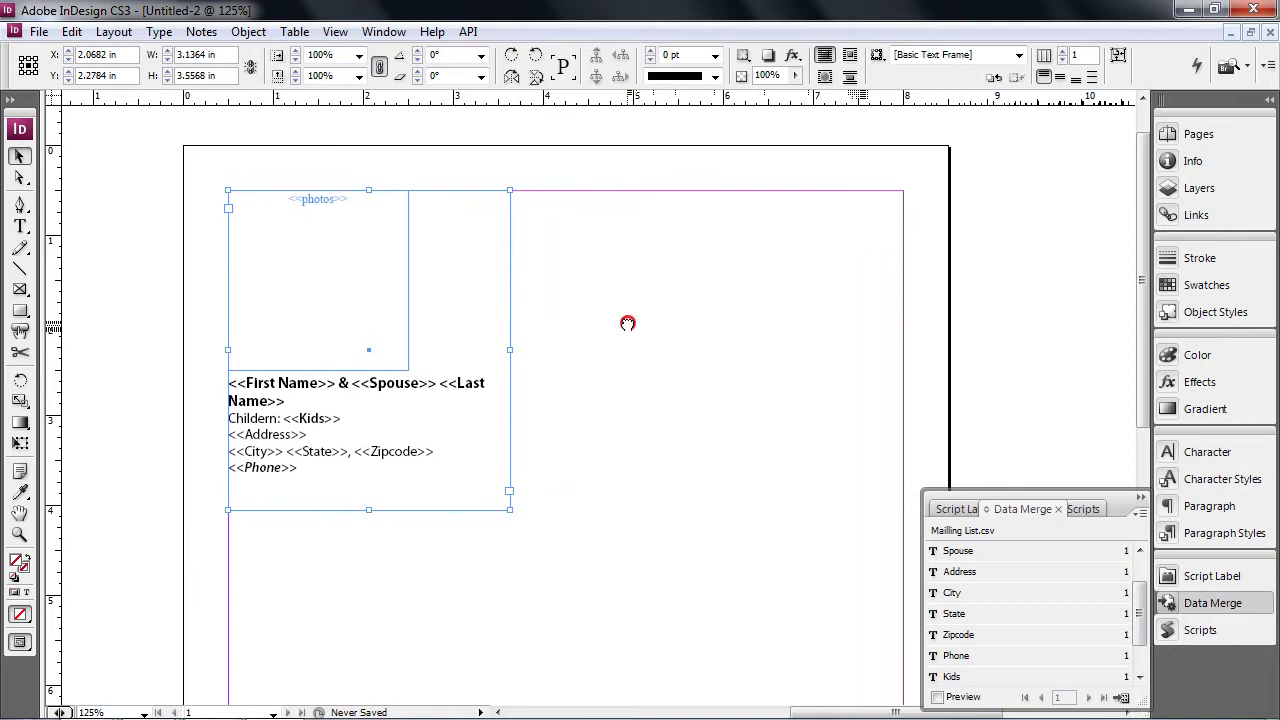
left_click(937, 697)
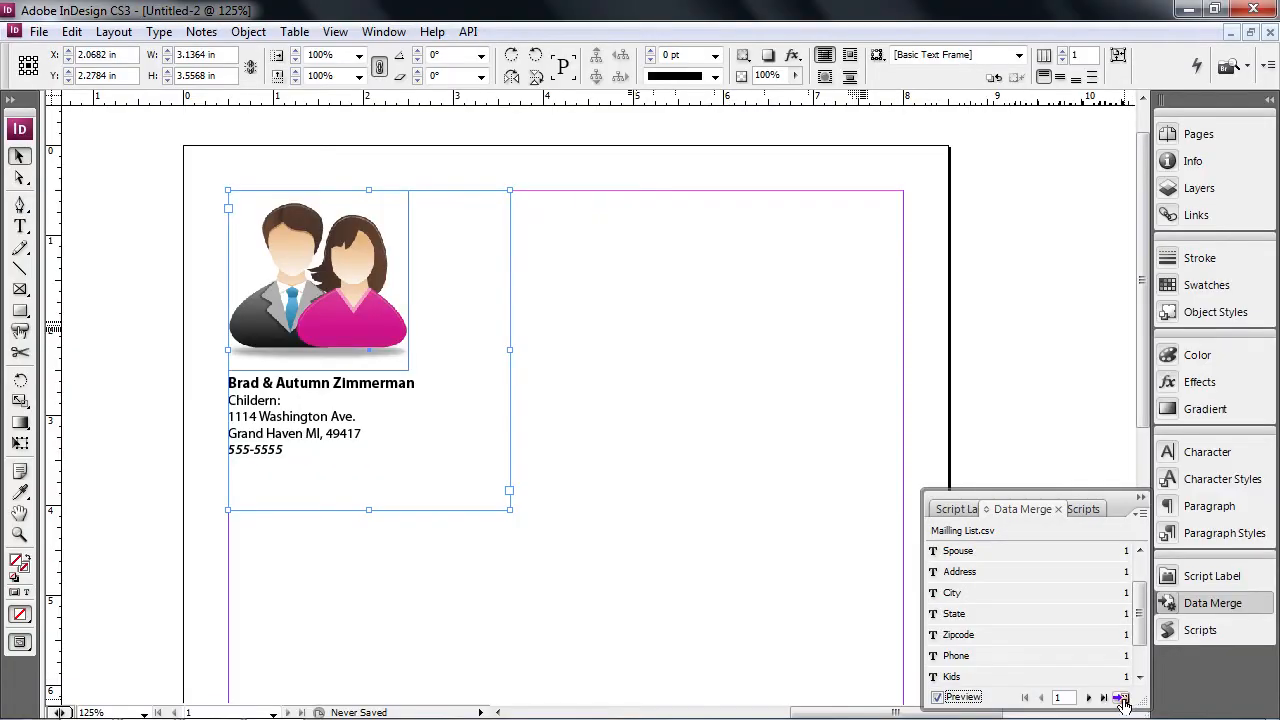
- Create the merged document with Multiple Records per page and Preview Multiple Record Layout enabled
left_click(1122, 700)
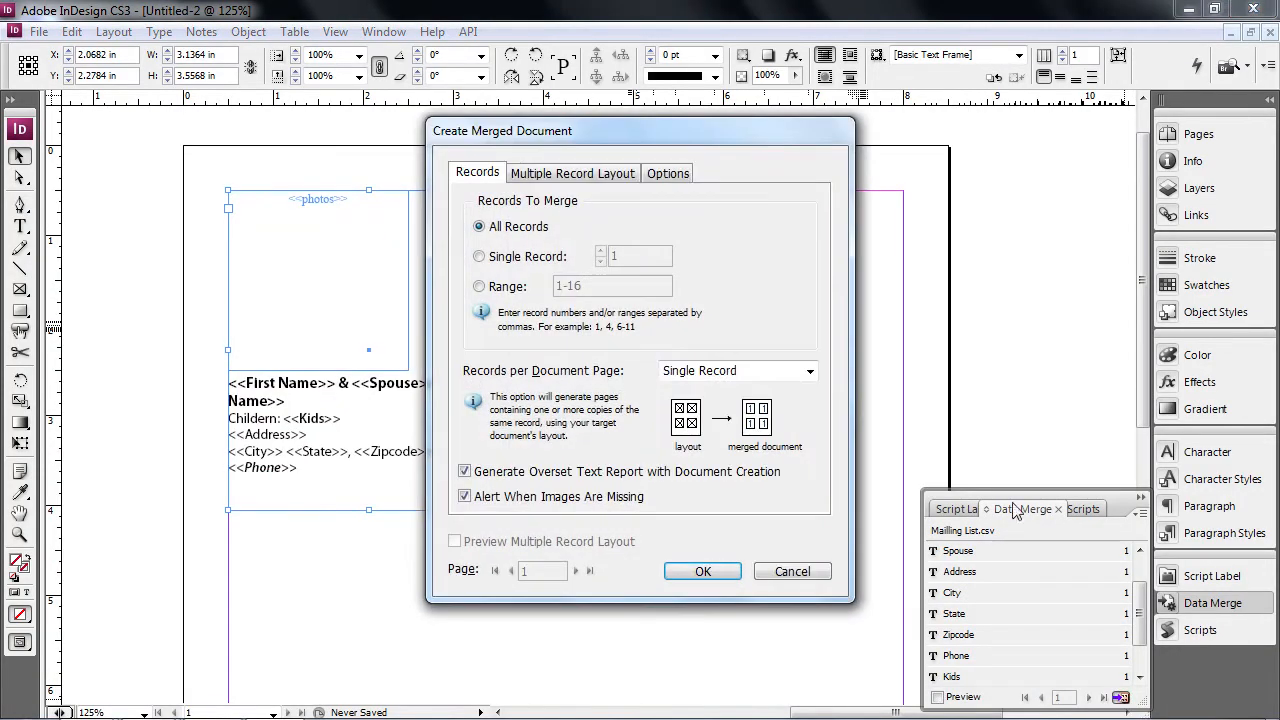
left_click_drag(594, 134, 764, 143)
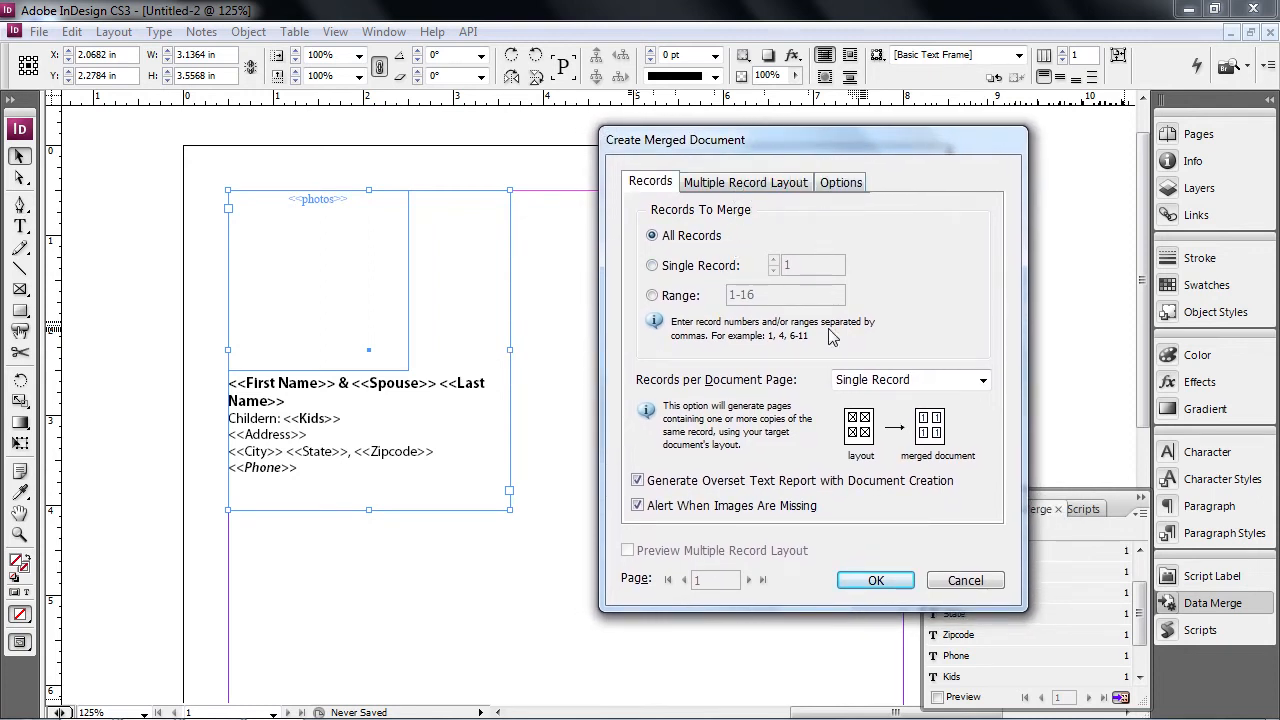
left_click(884, 379)
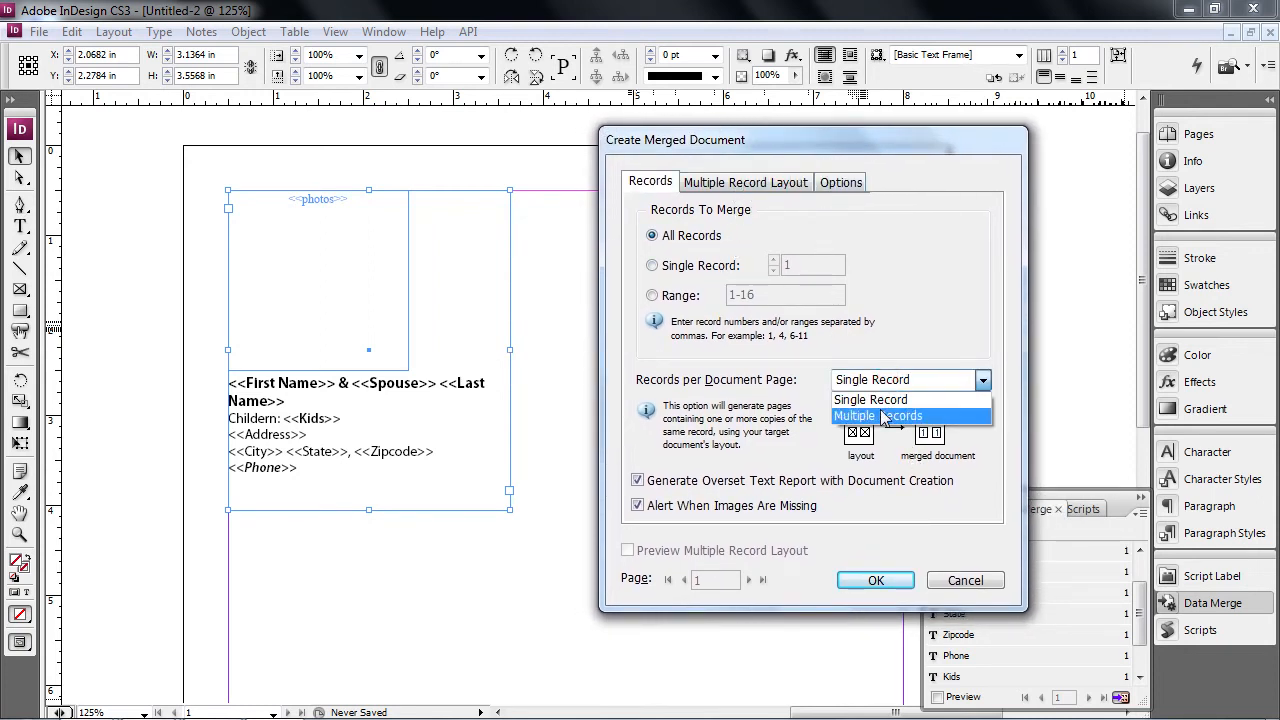
left_click(878, 420)
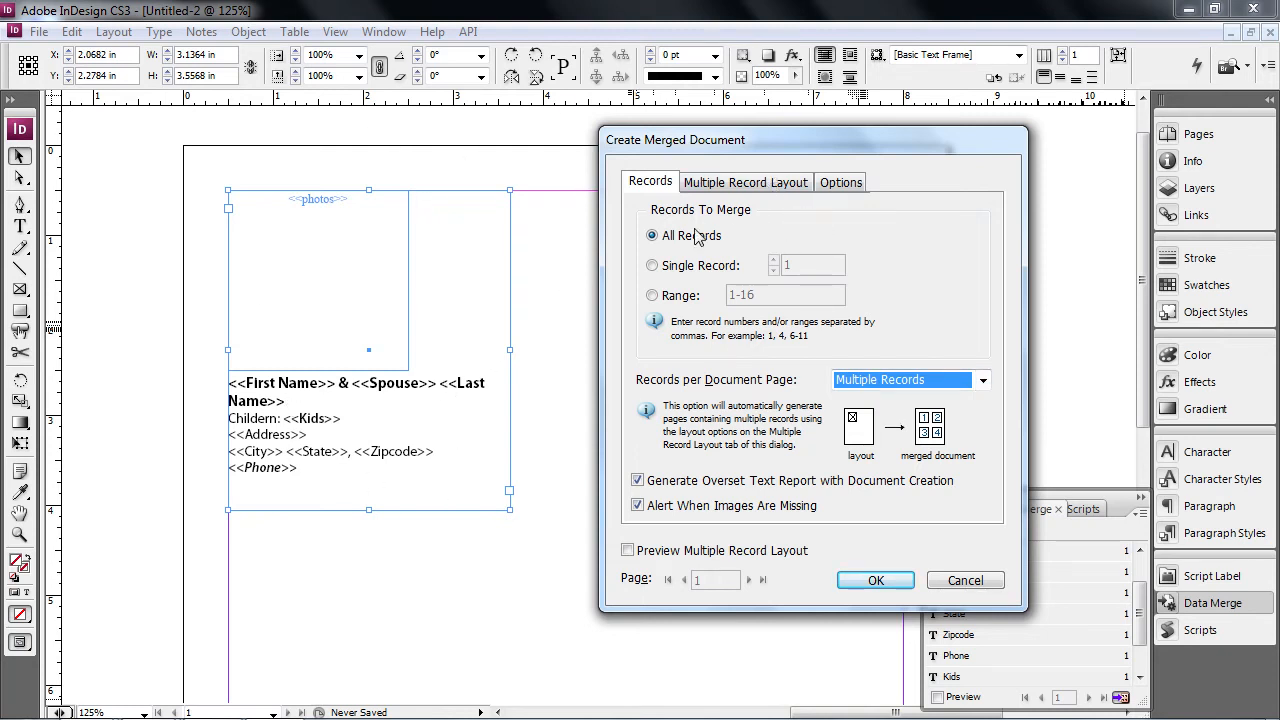
left_click(748, 181)
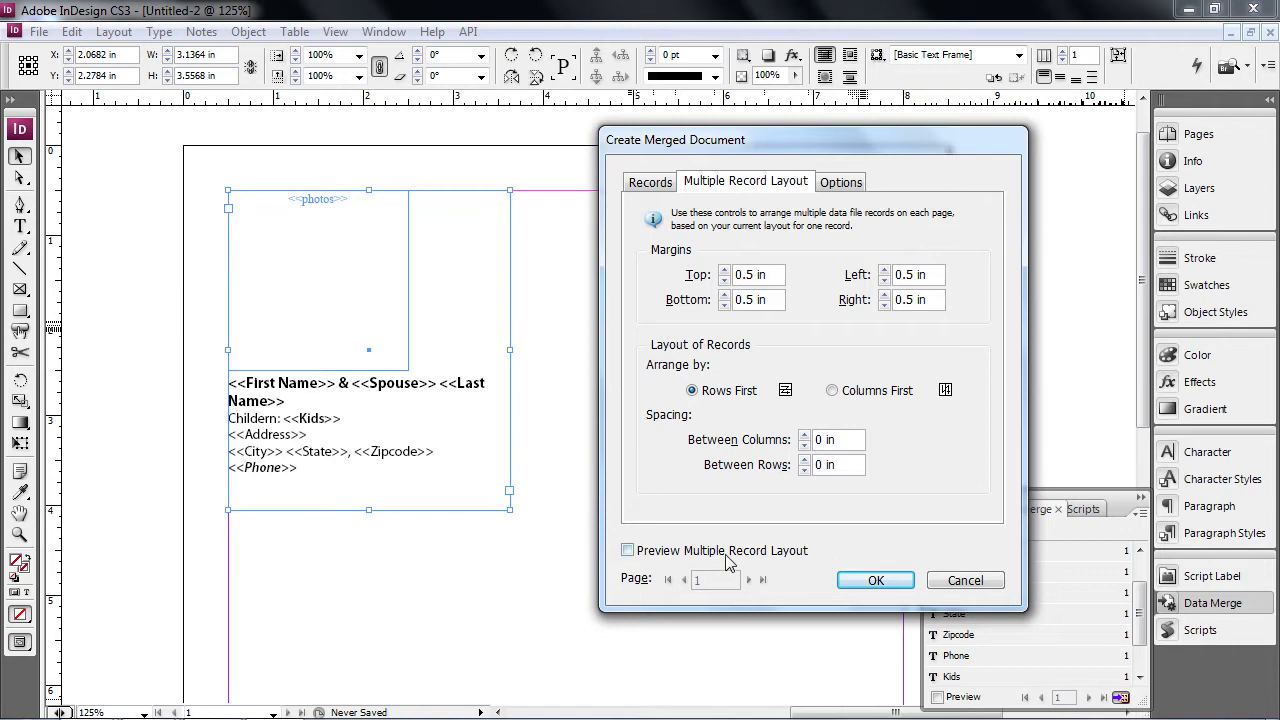
left_click(652, 551)
left_click_drag(781, 139, 973, 108)
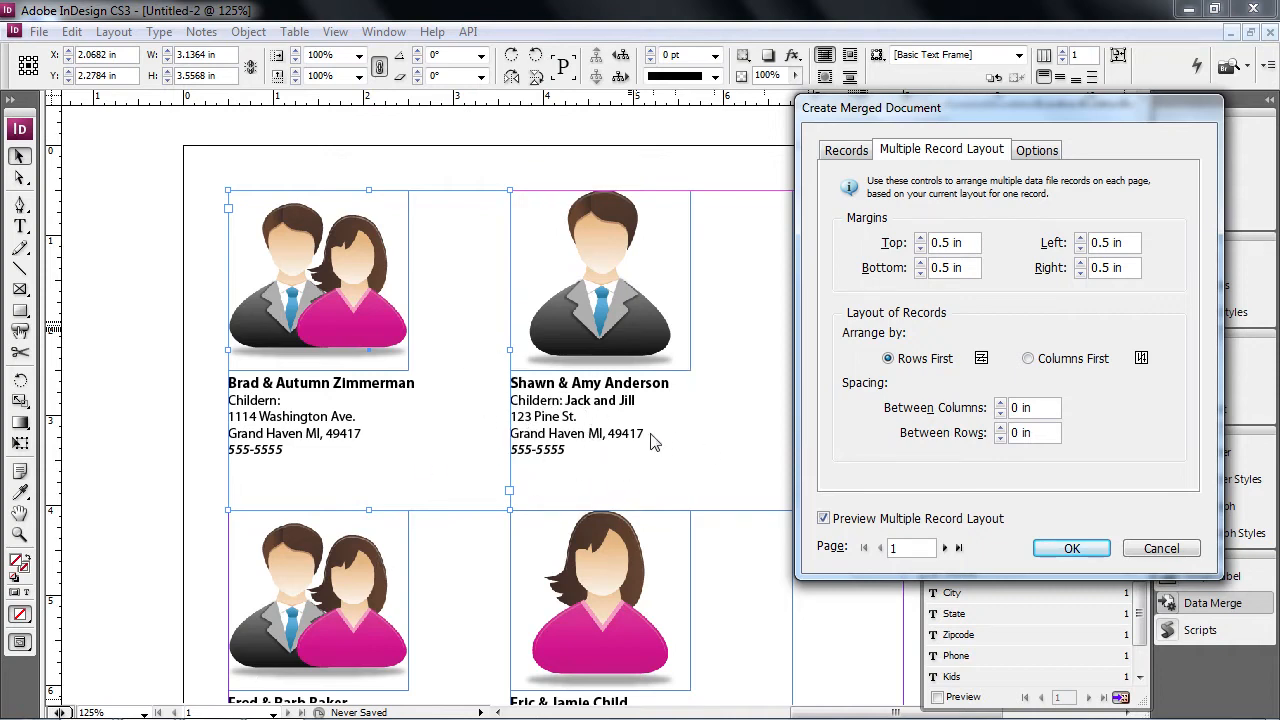
left_click(1067, 551)
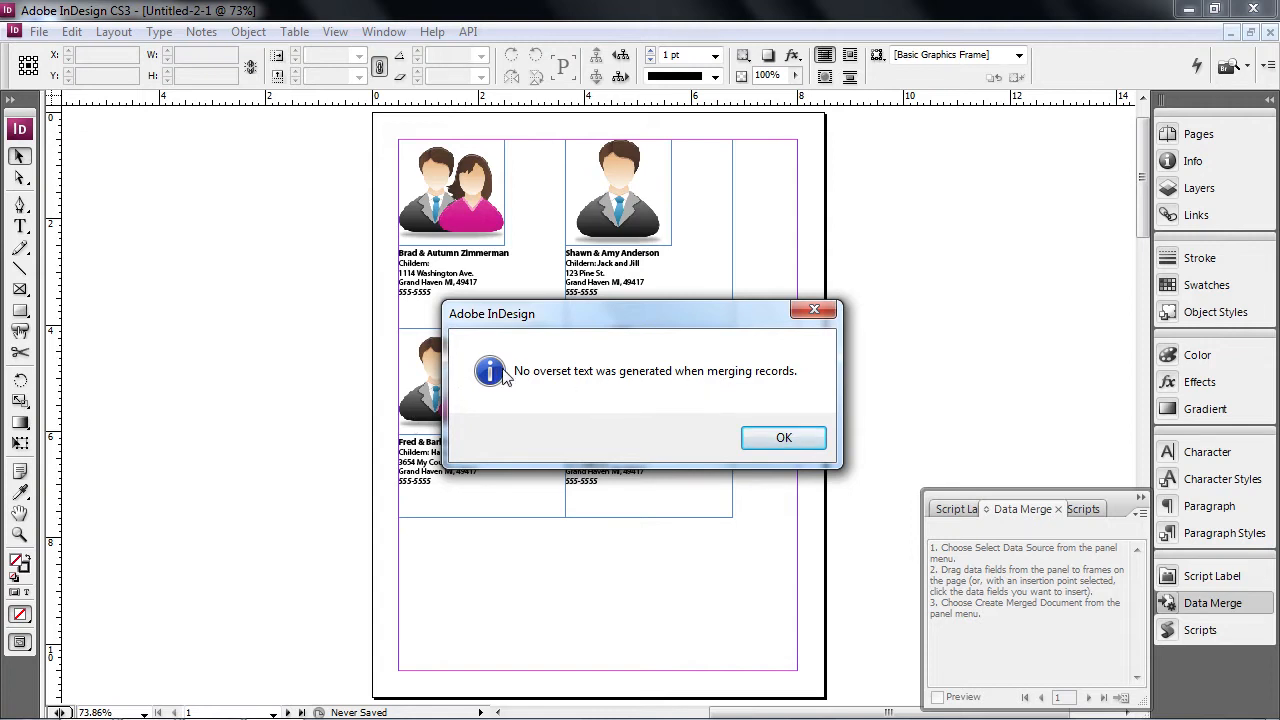
- Dismiss the no-overset-text alert and scroll through the merged directory pages
left_click(784, 440)
scroll(761, 505, "down", 5)
scroll(763, 512, "down", 12)
scroll(760, 530, "up", 4)
scroll(757, 535, "up", 10)
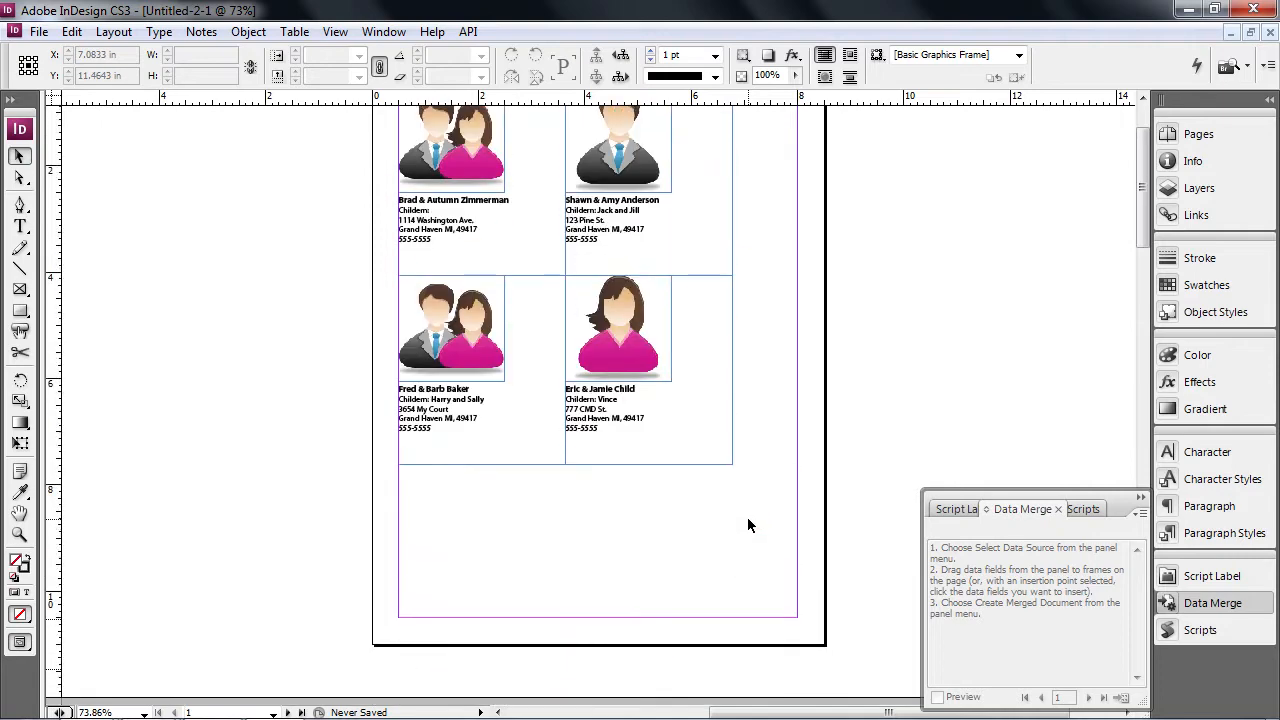
scroll(757, 523, "up", 2)
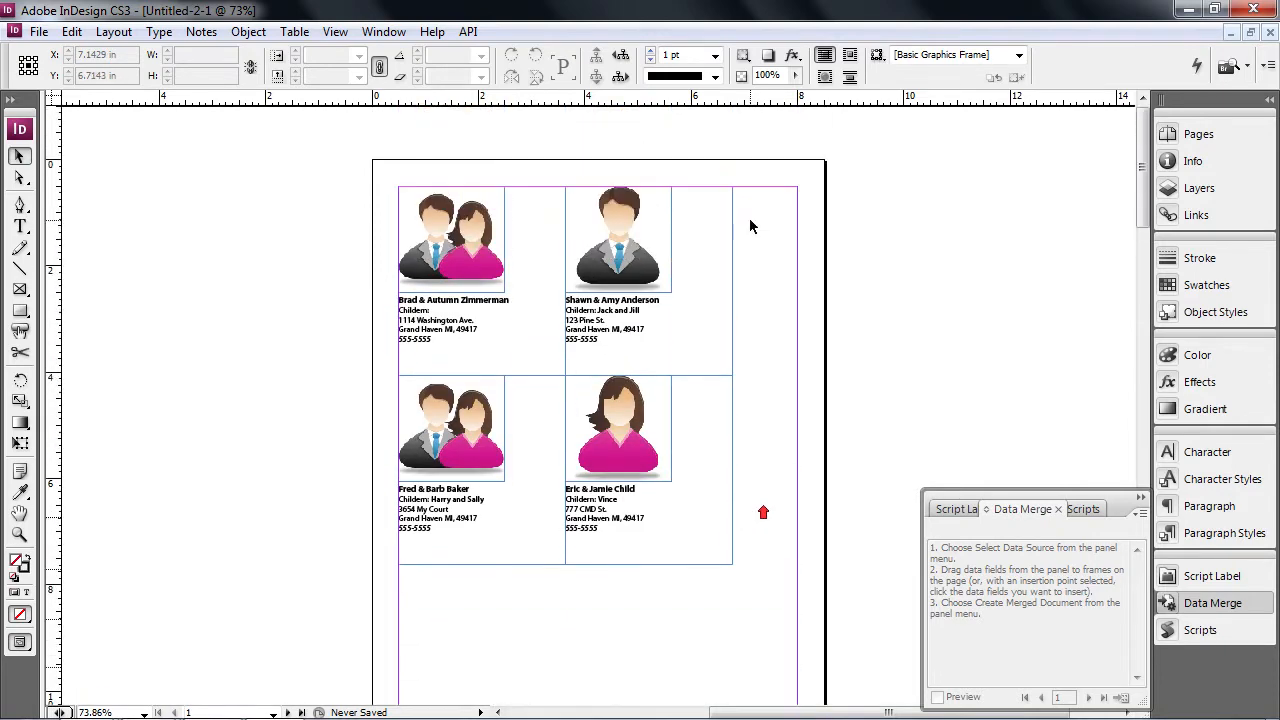
scroll(663, 420, "down", 10)
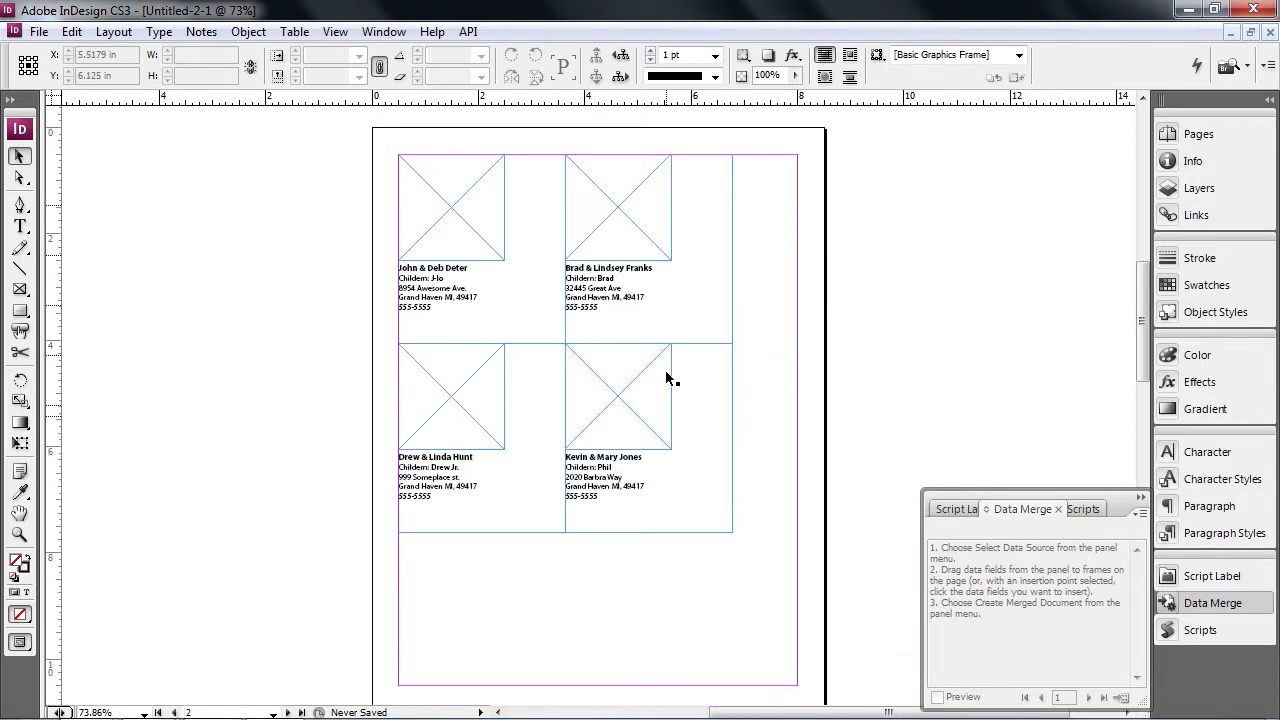
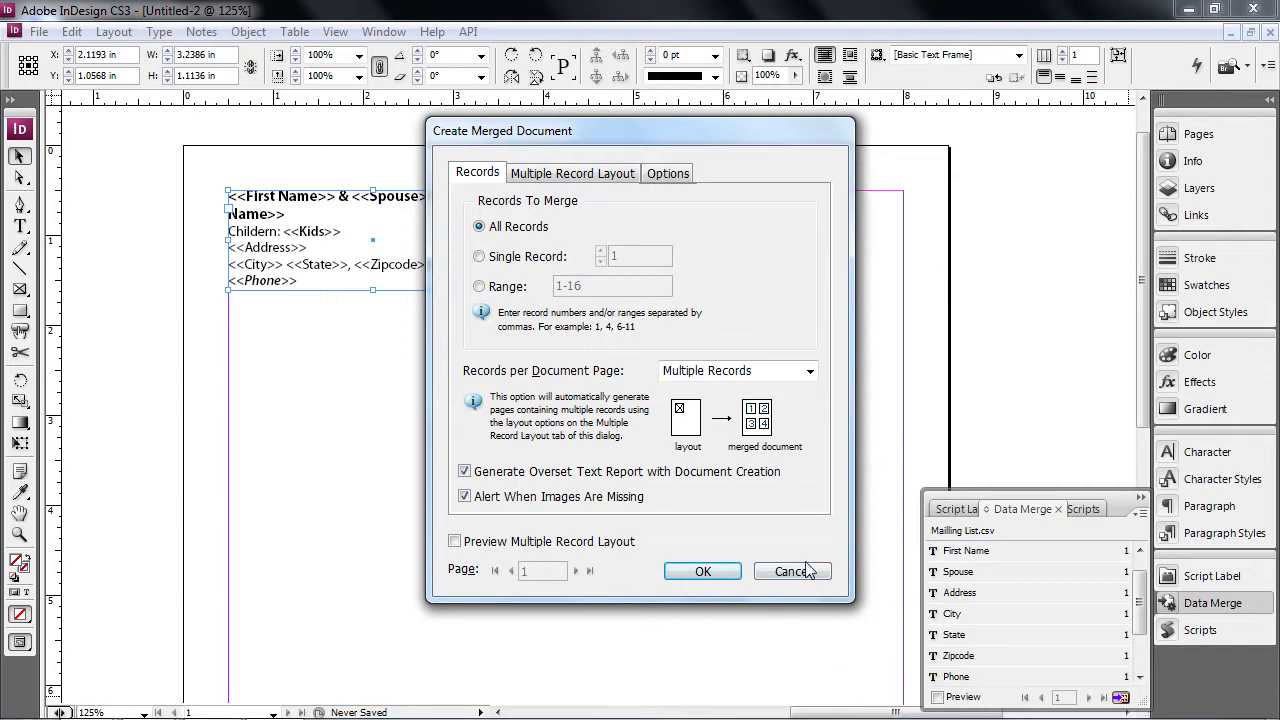
- Create merged document Untitled-2-1 with Multiple Records and Preview Multiple Record Layout on
left_click(625, 451, "ctrl+alt")
left_click(625, 451, "ctrl+alt")
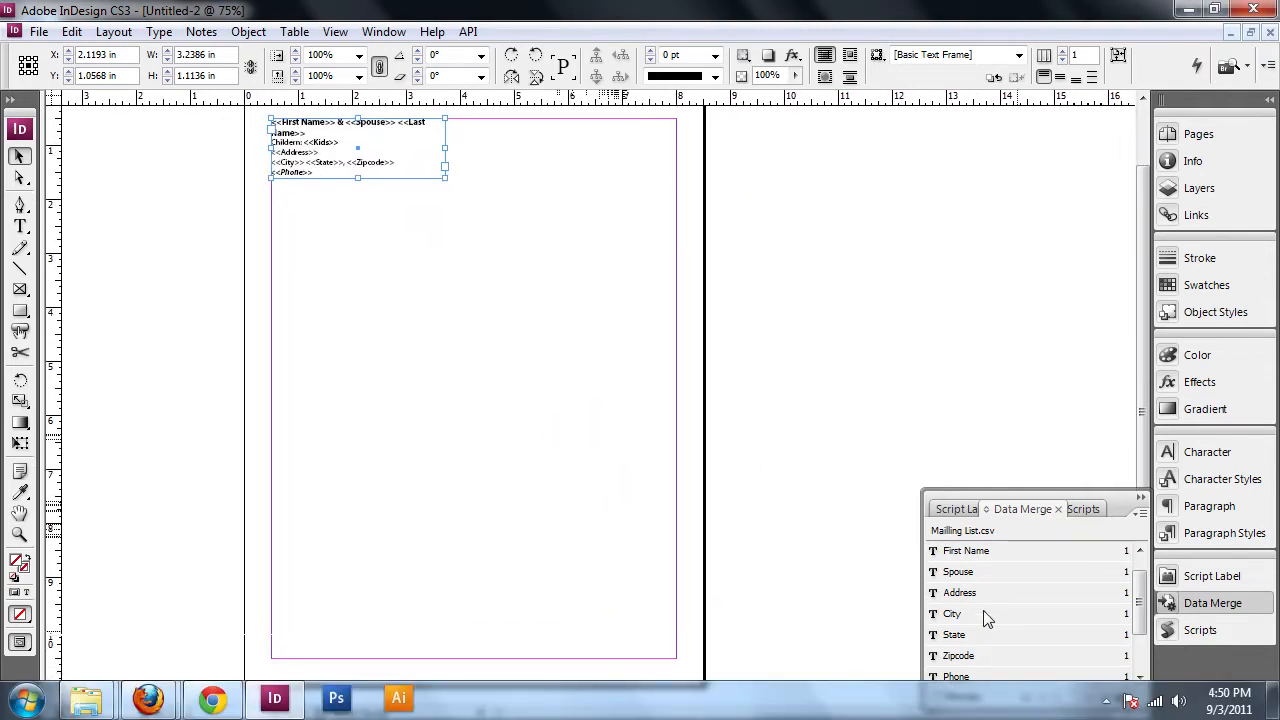
left_click(1120, 699)
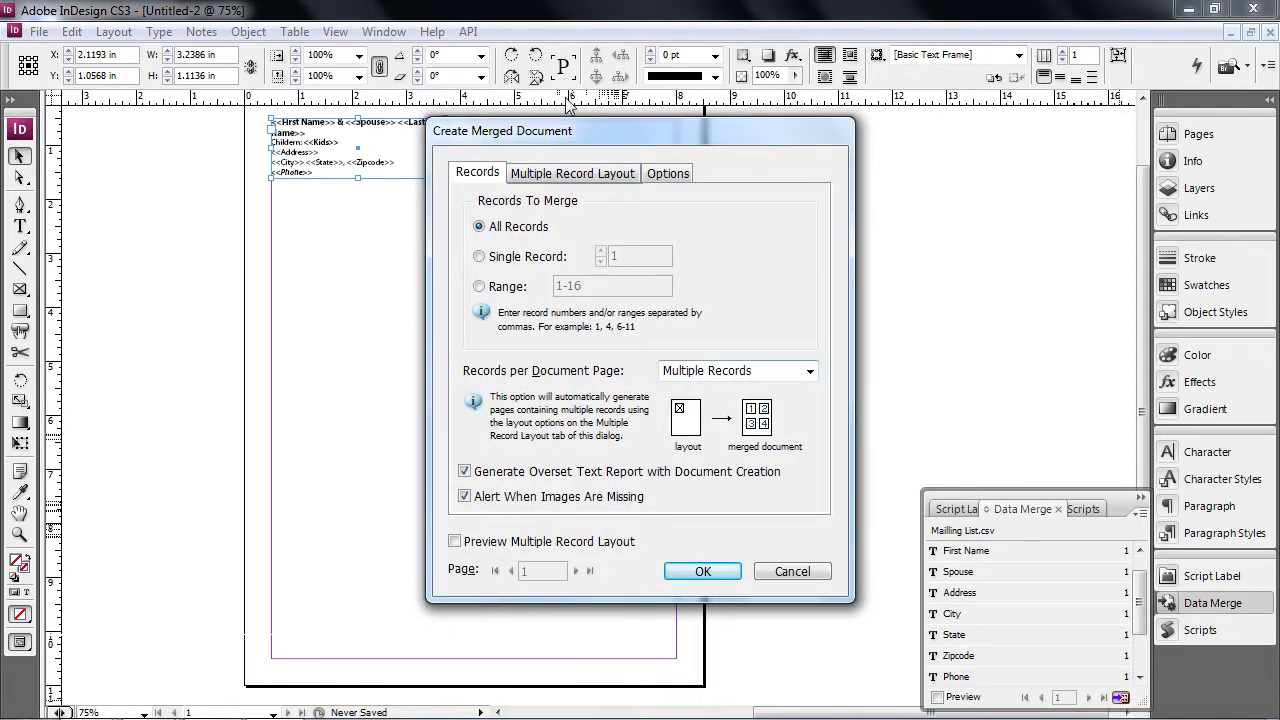
left_click(577, 172)
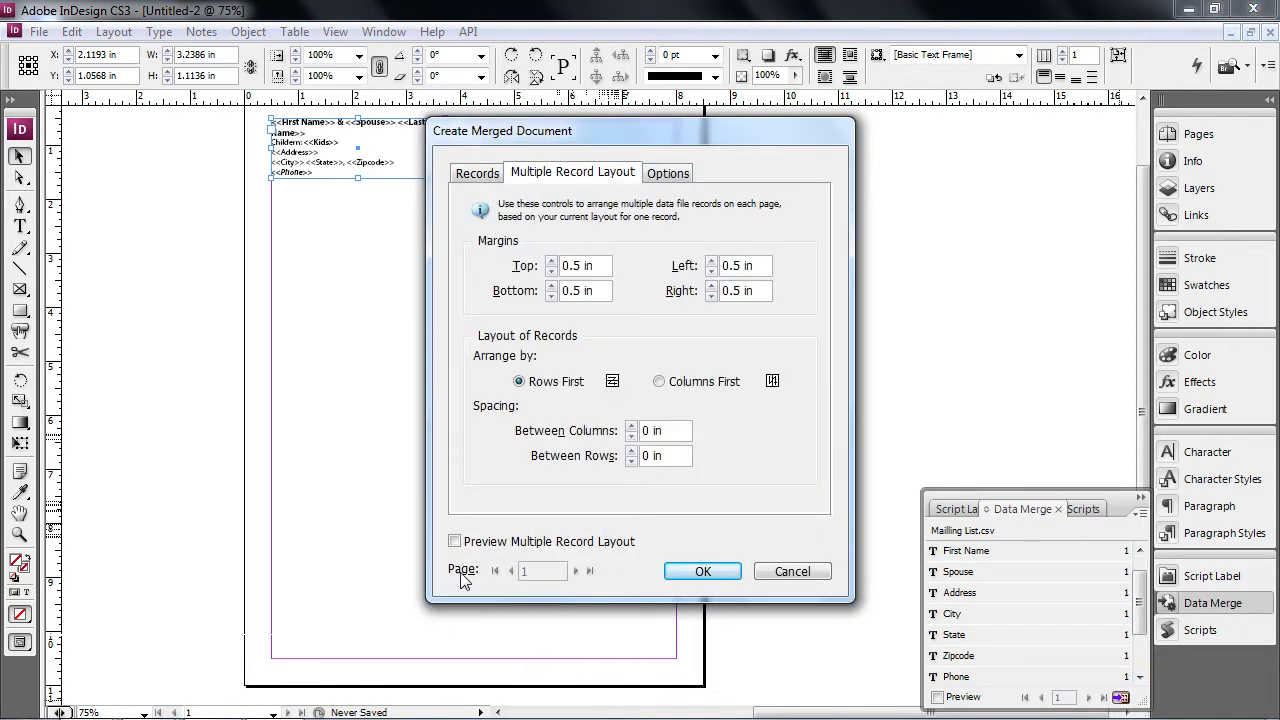
left_click_drag(608, 135, 861, 128)
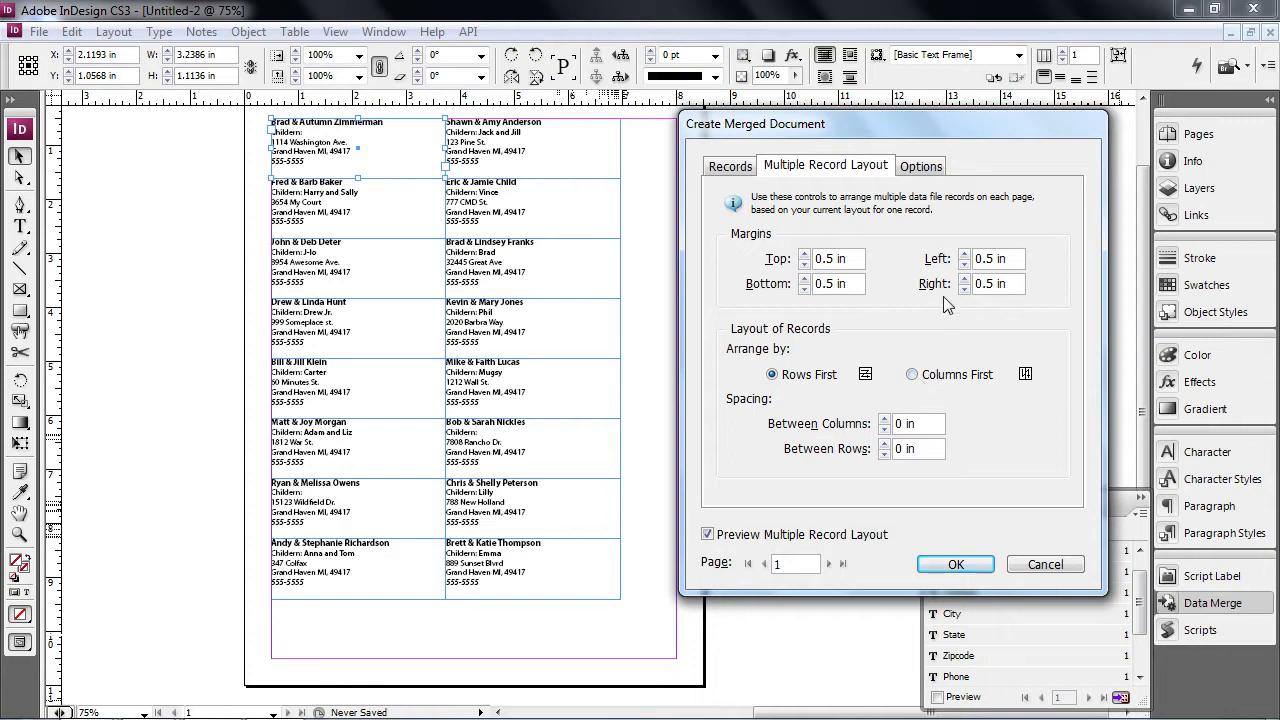
left_click(954, 568)
left_click(954, 566)
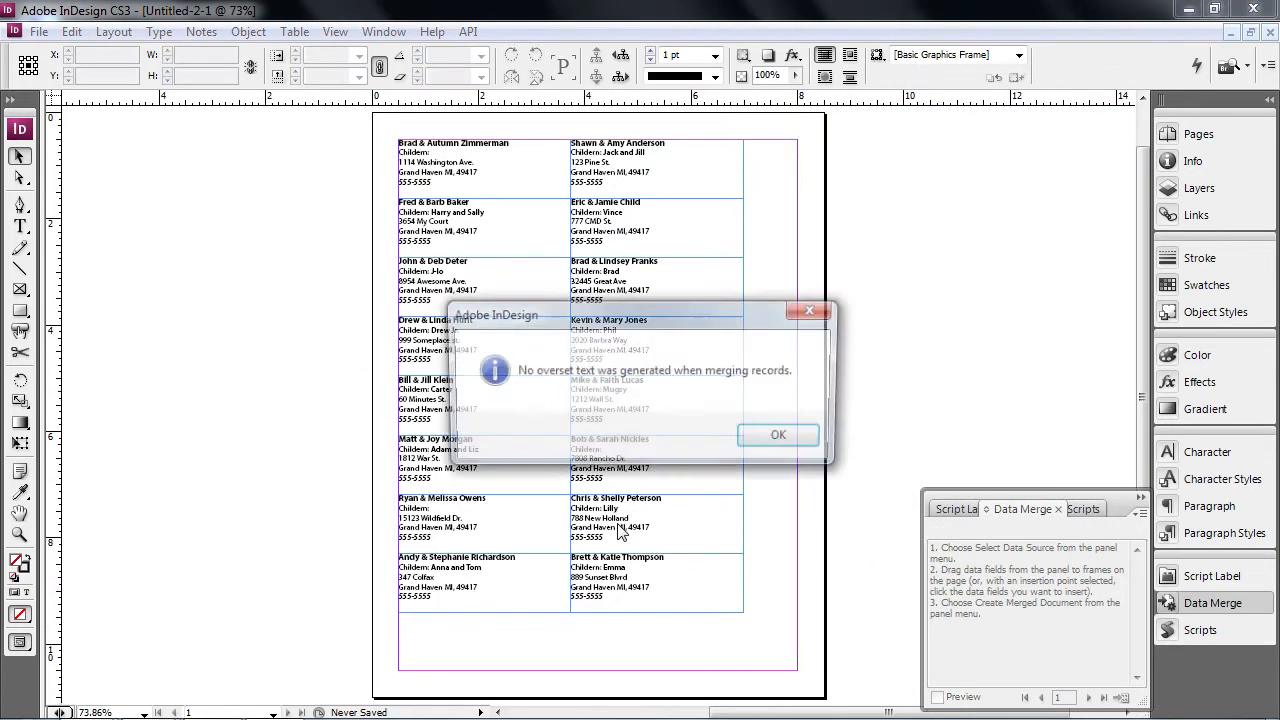
- Dismiss the overset report and delete the empty Childern line from the Zimmerman entry
left_click(754, 440)
key("z")
left_click(420, 408)
left_click(632, 395)
left_click_drag(726, 401, 446, 476)
double_click(243, 146)
left_click_drag(243, 146, 161, 142)
key("BackSpace")
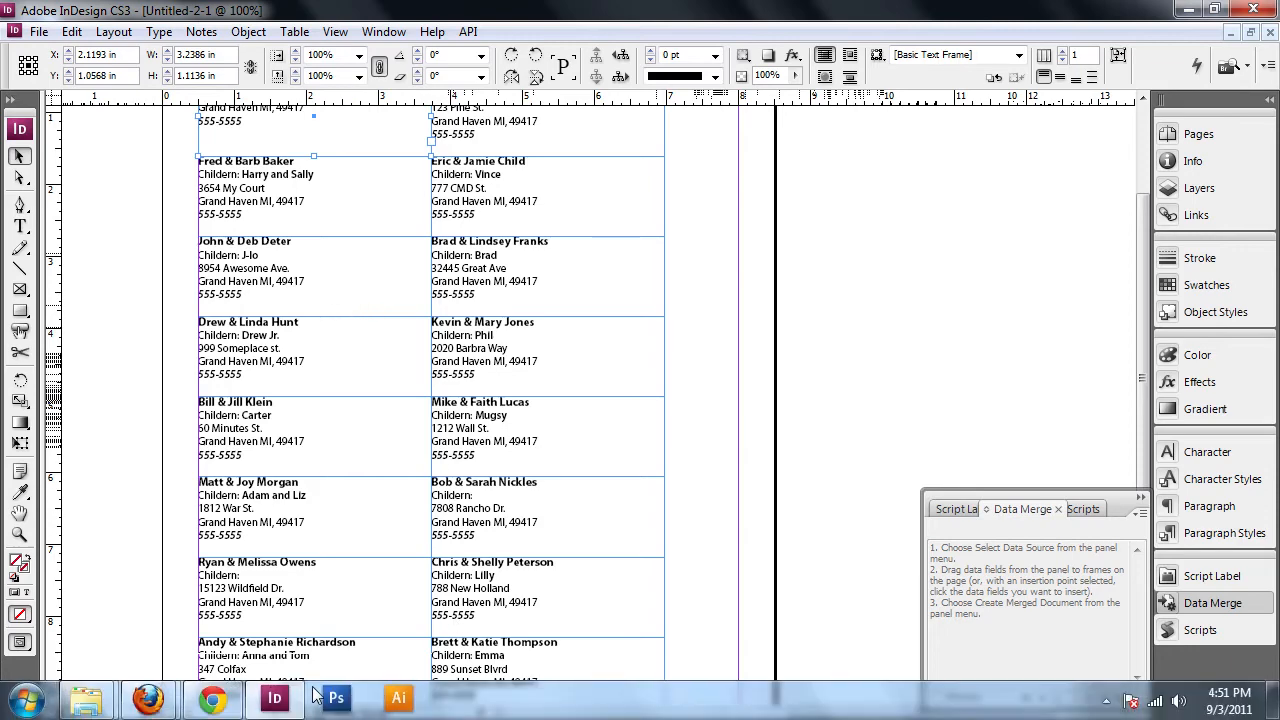
- In Chrome, scroll the Merge TextFrames Extension blog post down to its dialog screenshot
left_click(215, 701)
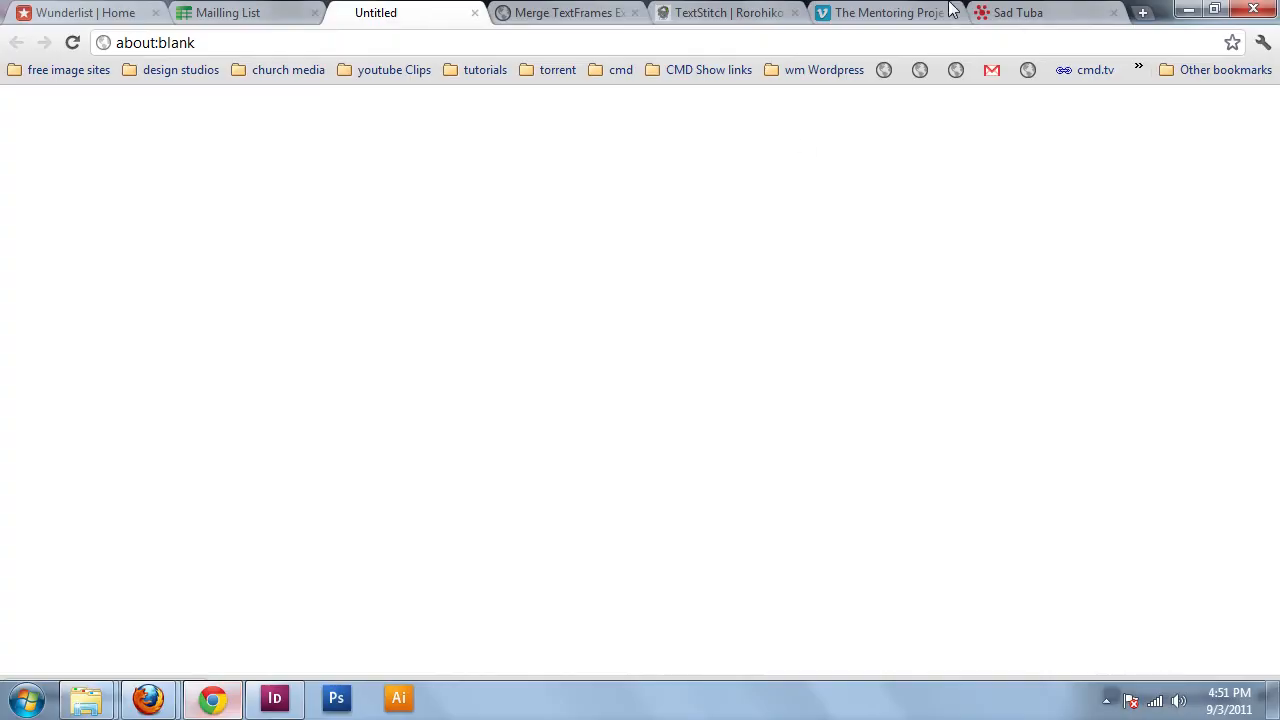
left_click(572, 12)
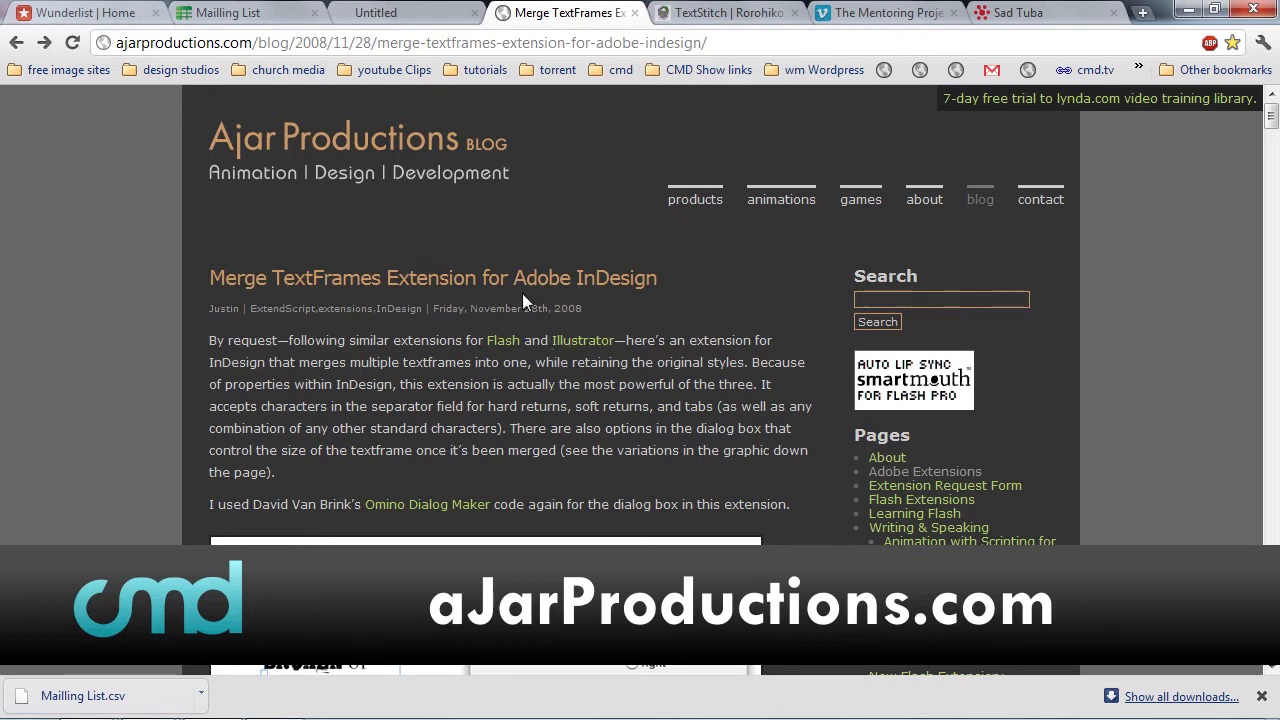
scroll(535, 295, "down", 3)
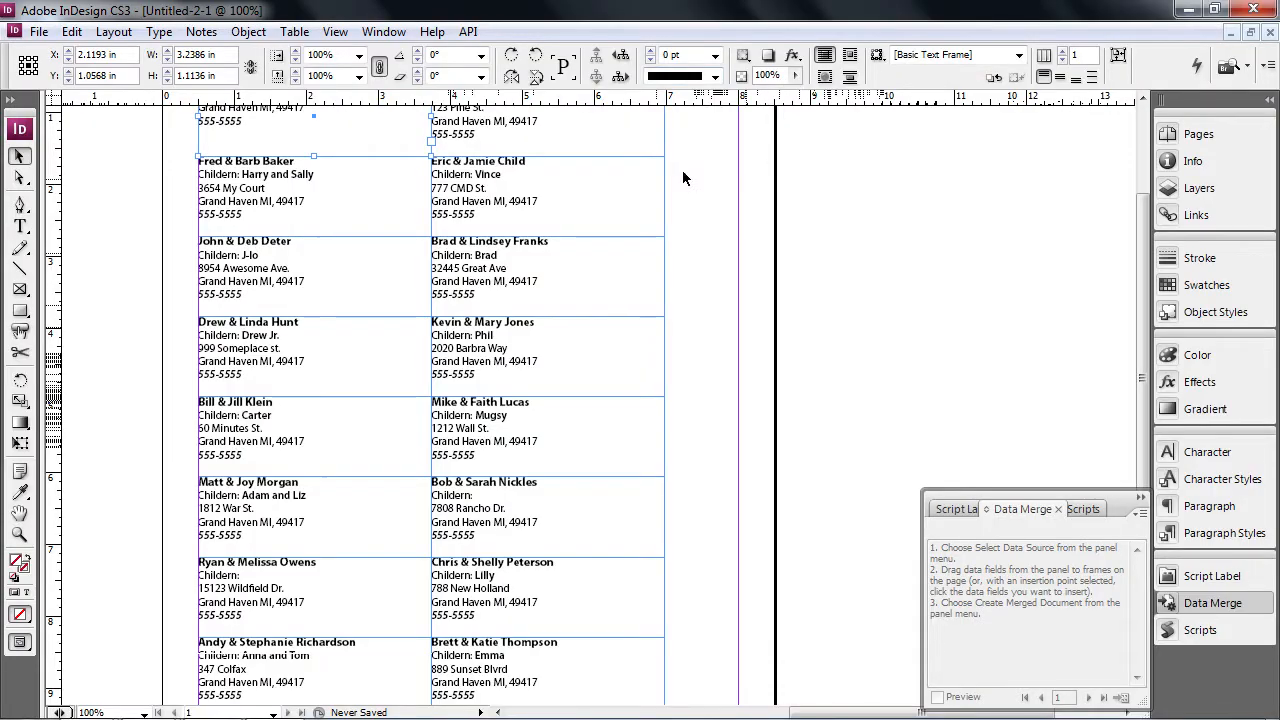
- Run MergeTextframes_ID with Apply to: all pages and a \r separator
scroll(410, 206, "up", 3)
scroll(580, 410, "down", 5)
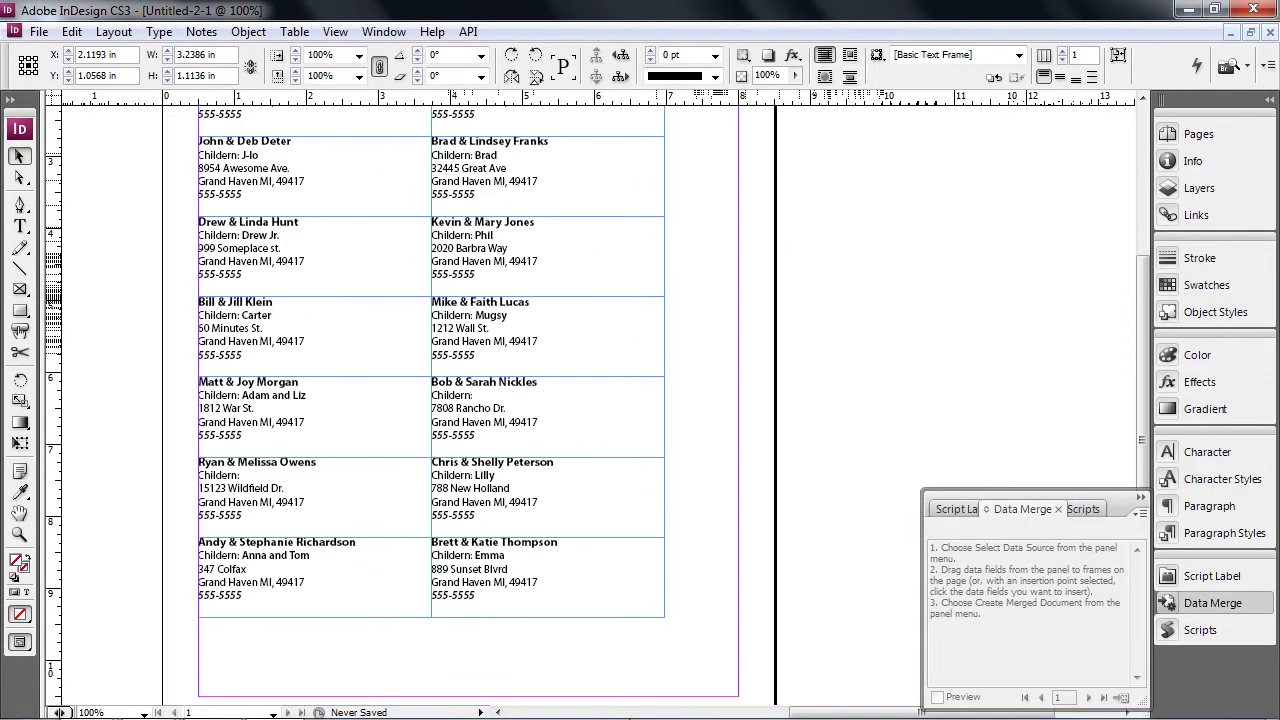
left_click_drag(705, 654, 270, 233)
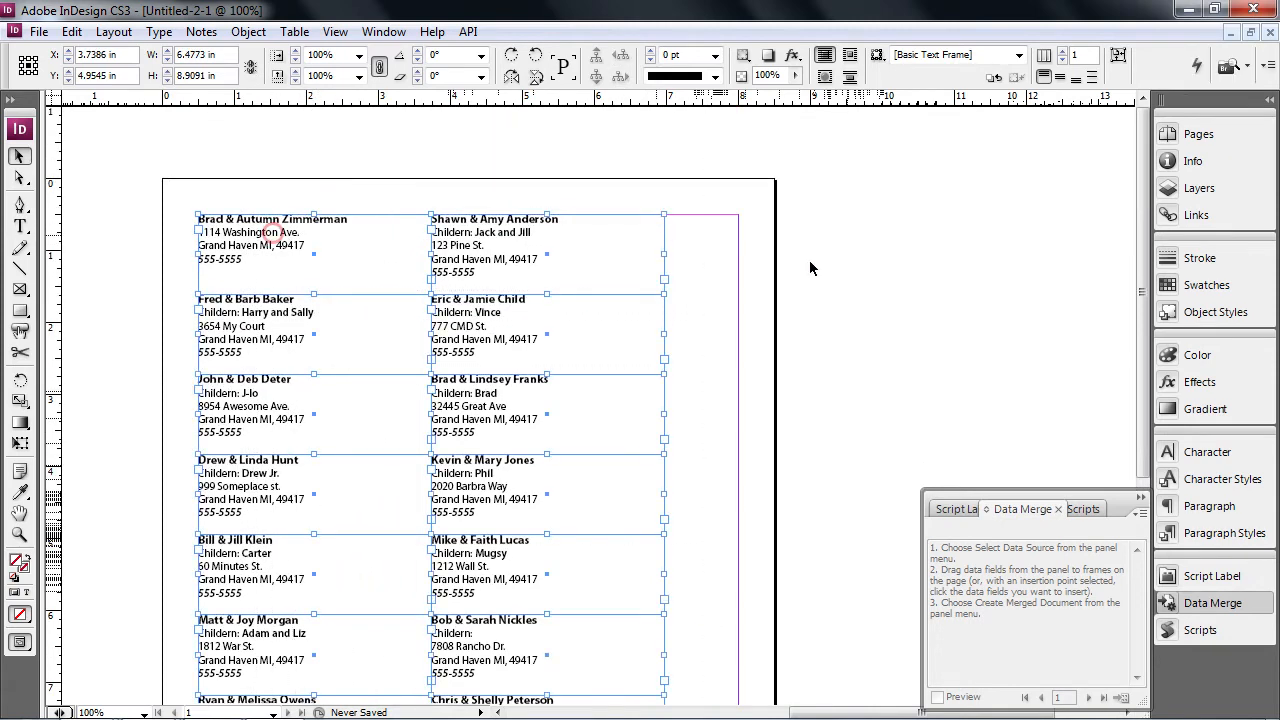
left_click(709, 275)
left_click(1208, 630)
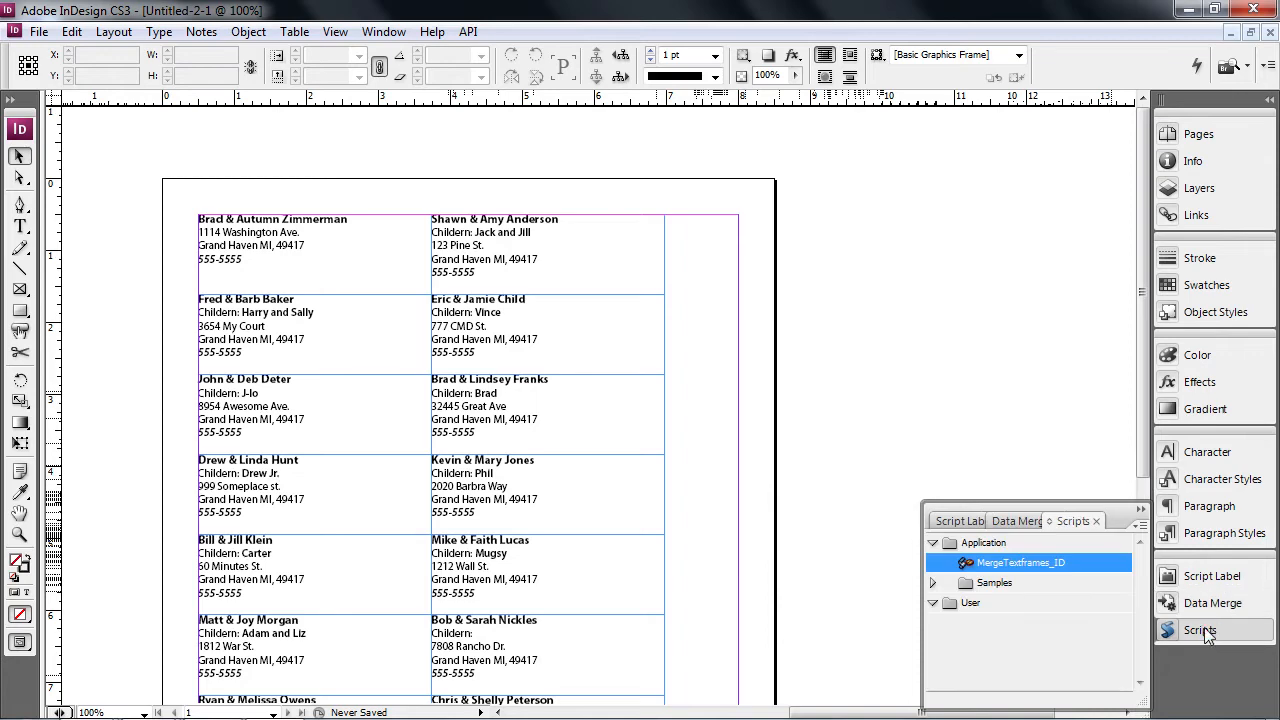
double_click(996, 566)
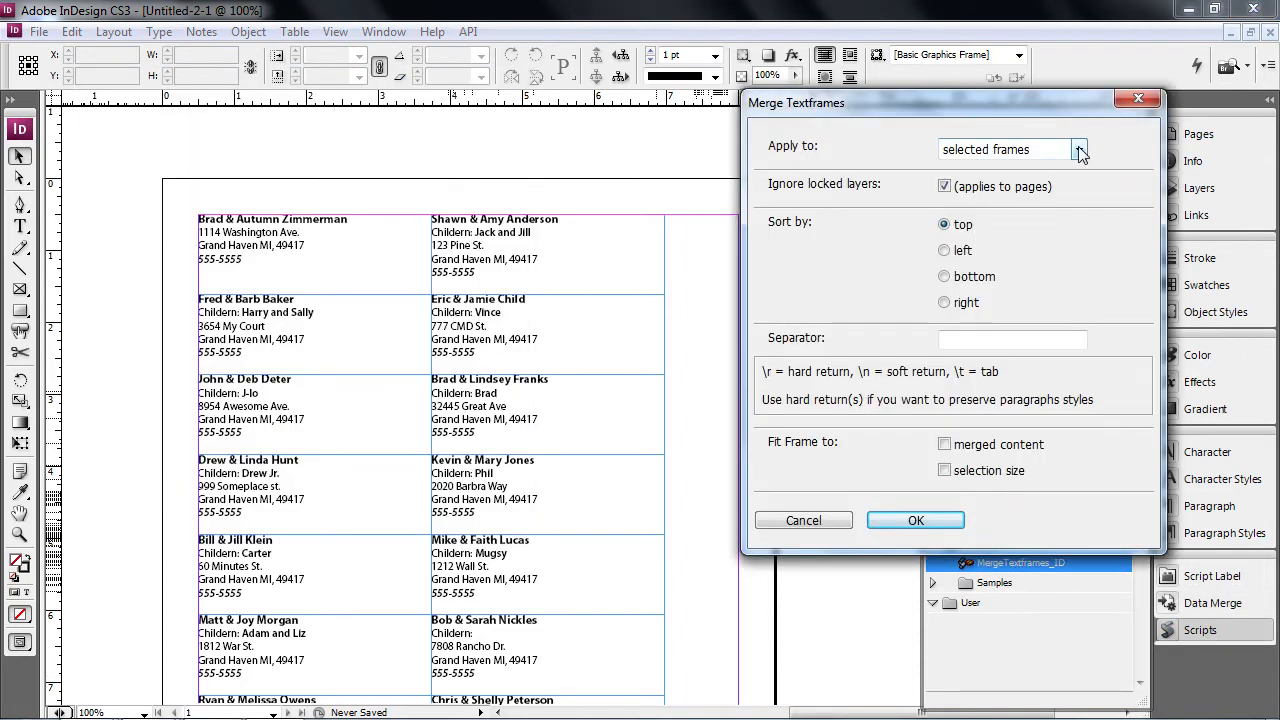
left_click(1079, 150)
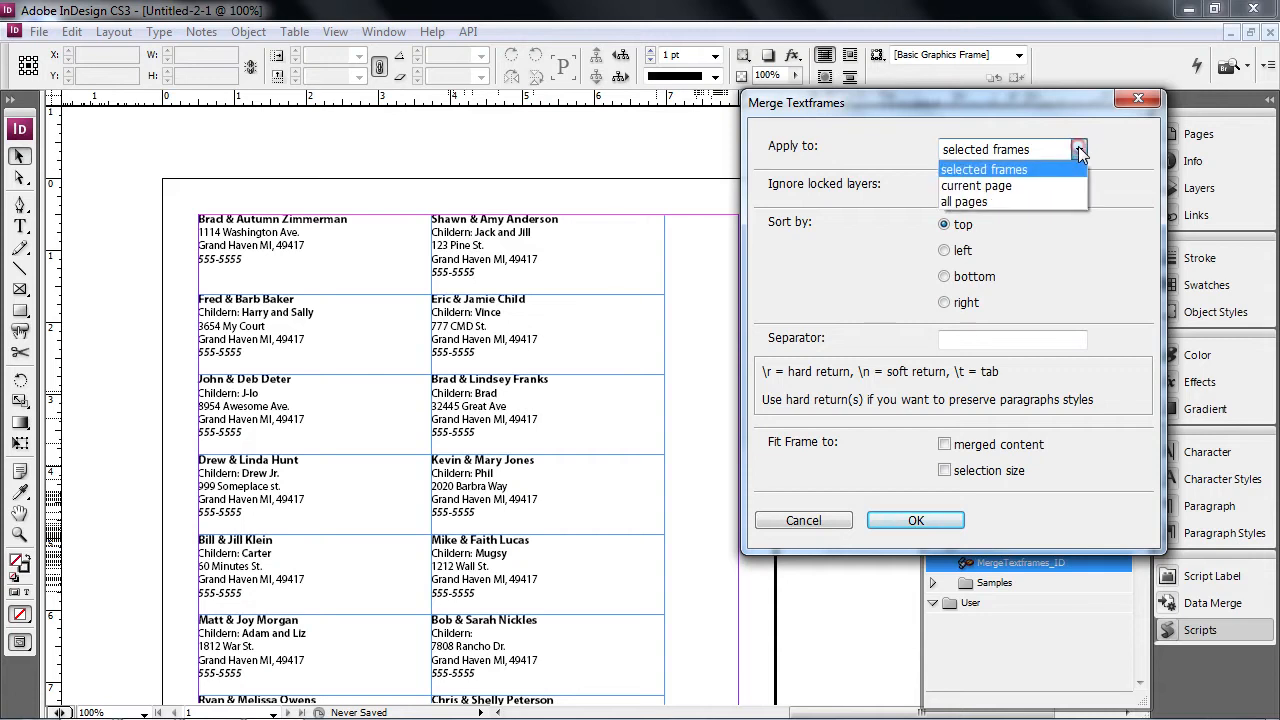
left_click(1019, 201)
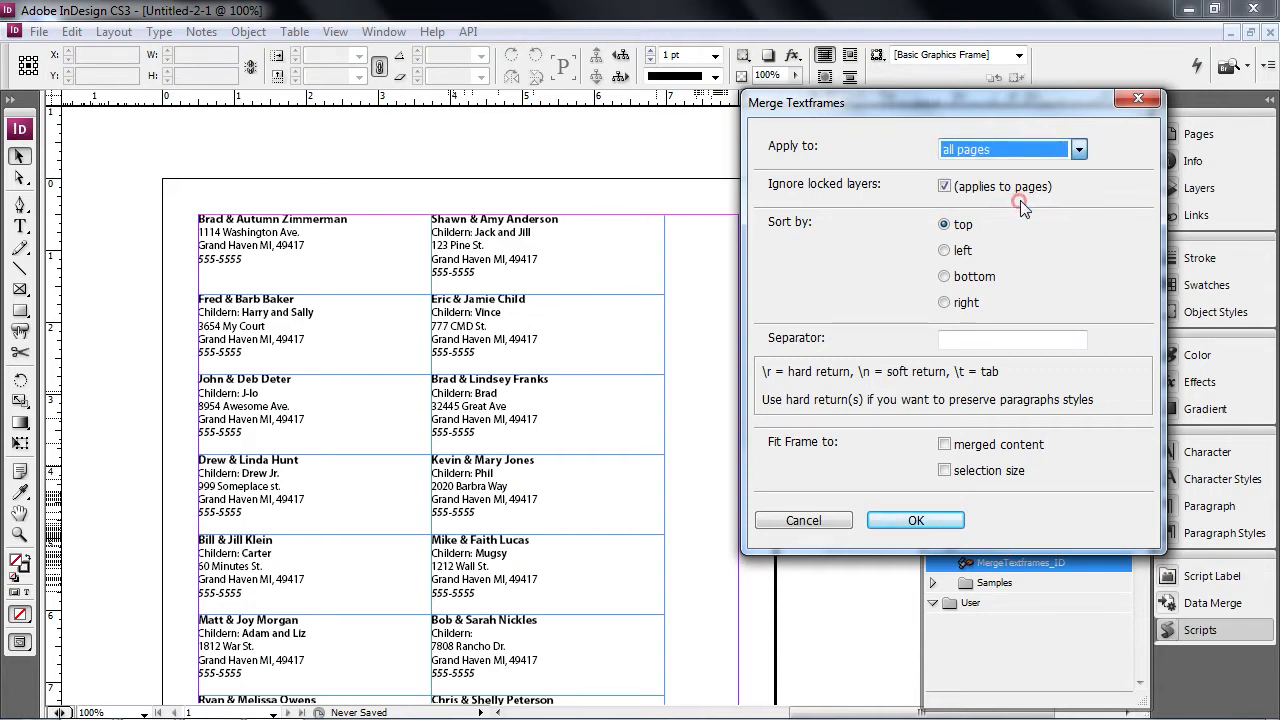
left_click(974, 336)
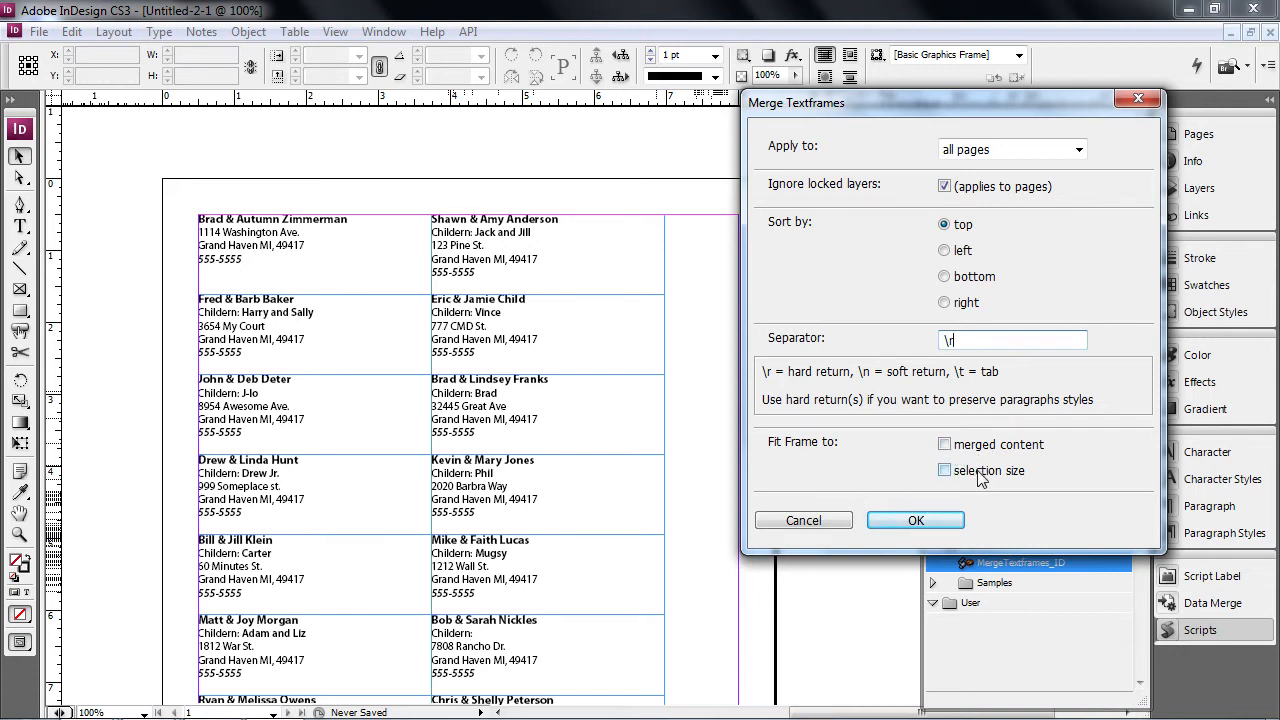
left_click(916, 521)
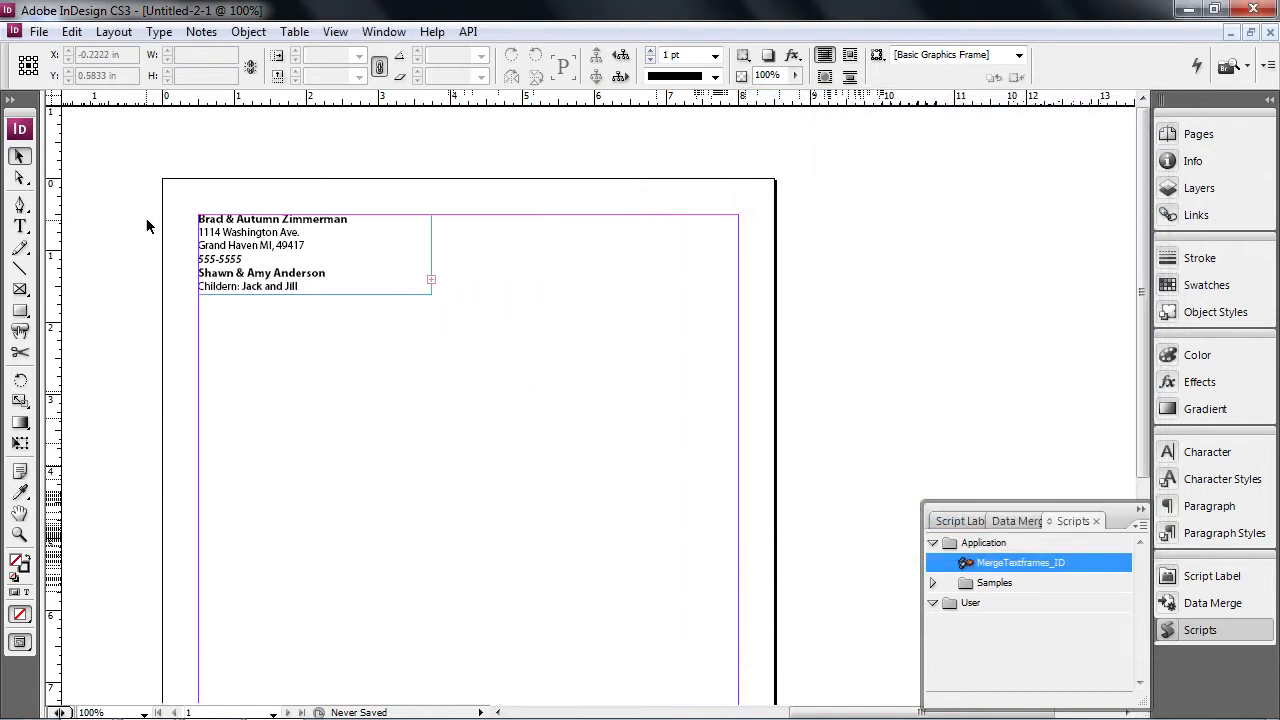
- Resize the merged frame, retry the script on selected frames, and dismiss the no-frames alert
left_click(427, 291)
left_click_drag(431, 295, 730, 605)
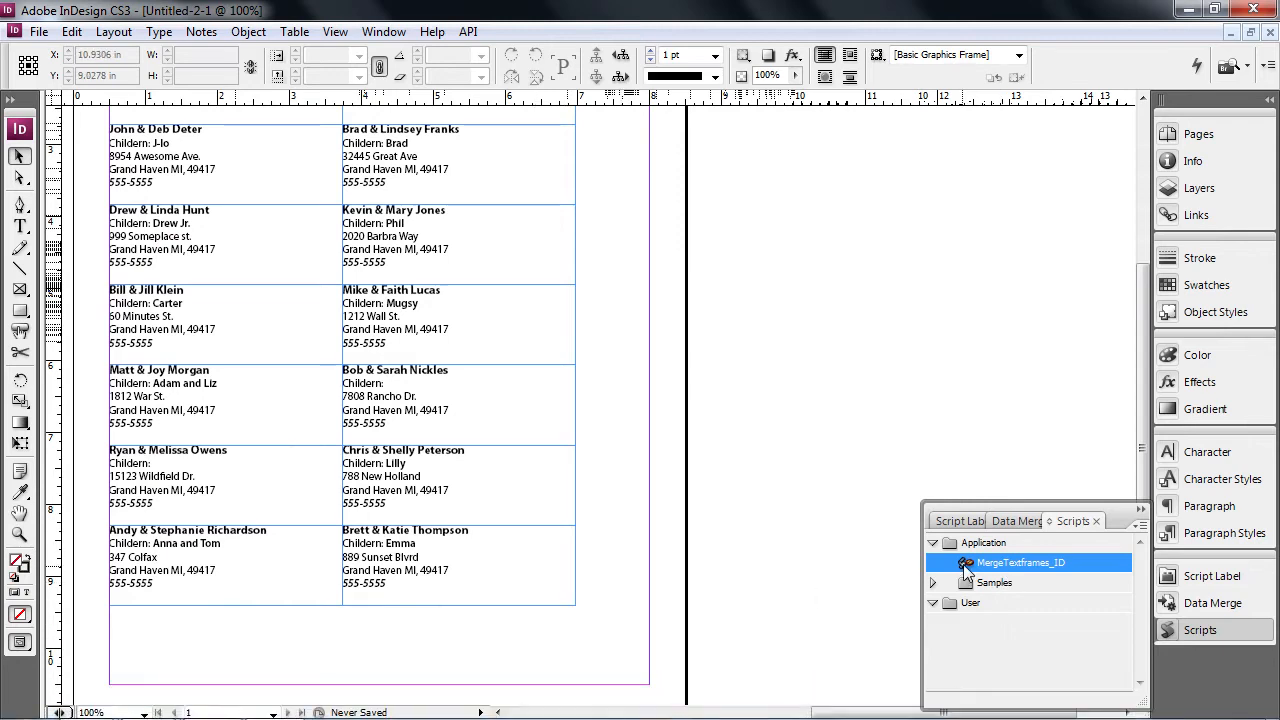
double_click(968, 563)
left_click(312, 319)
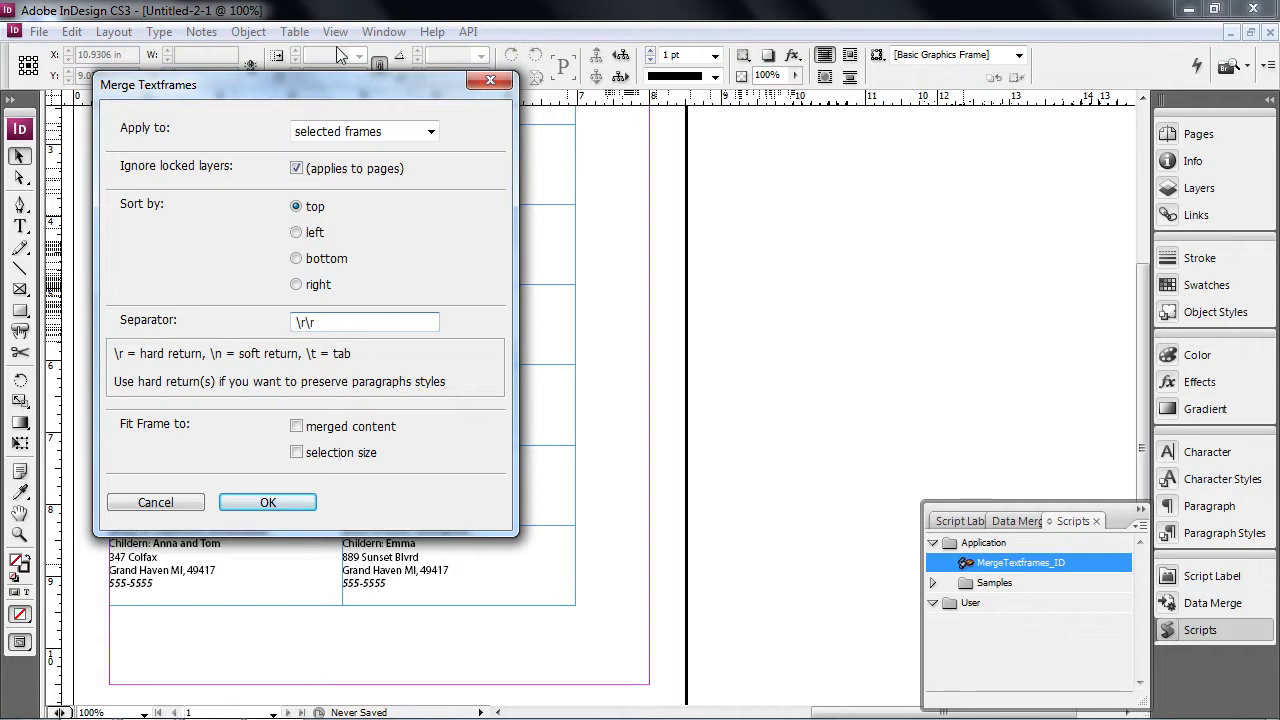
left_click_drag(306, 86, 883, 114)
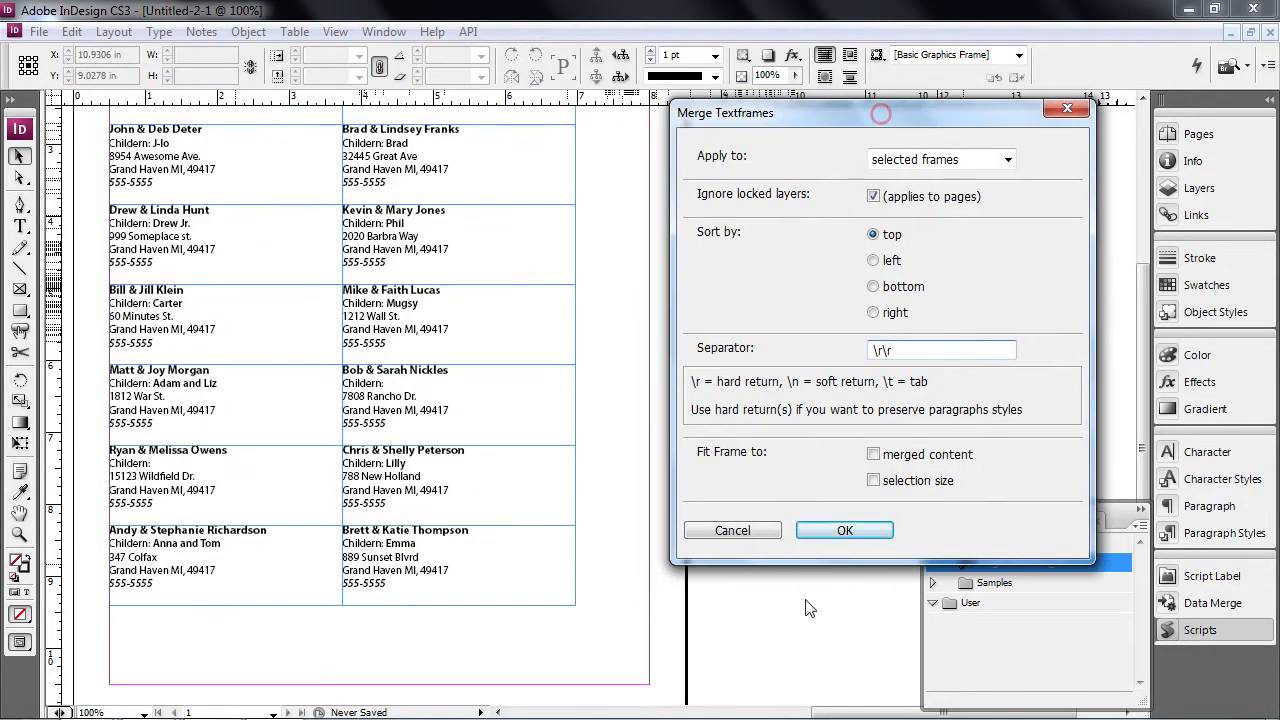
left_click(845, 532)
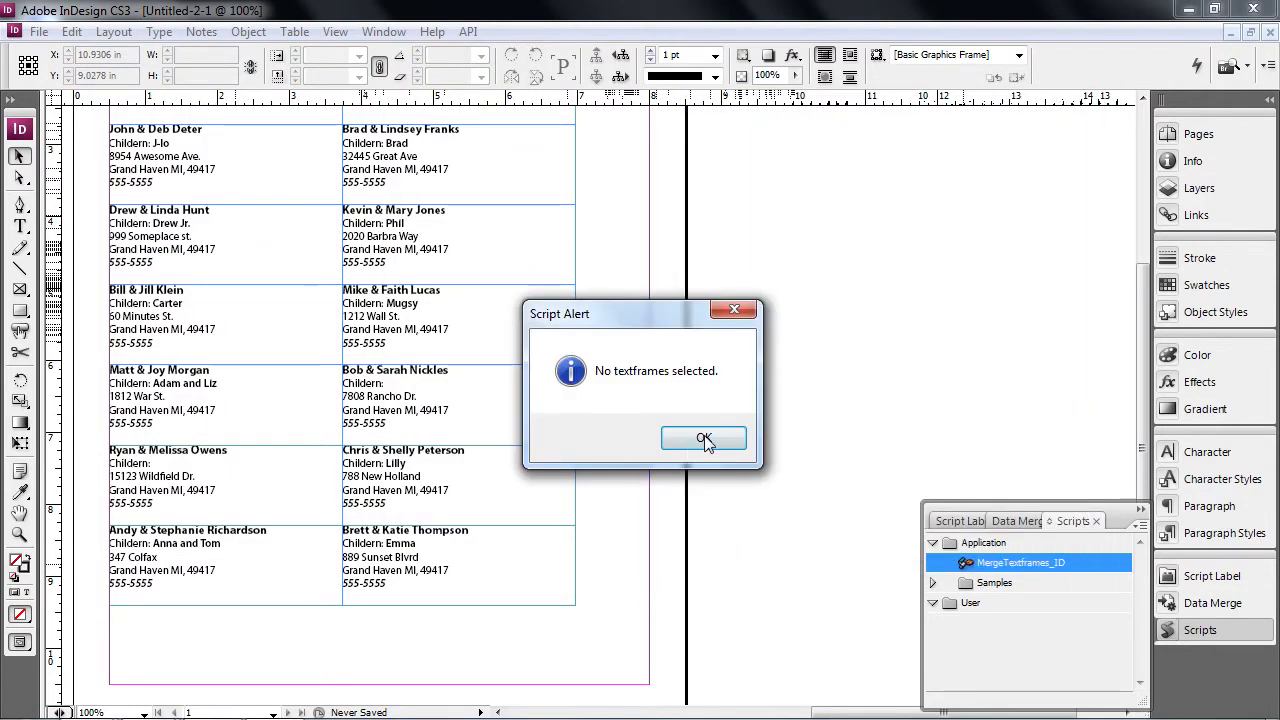
left_click(705, 443)
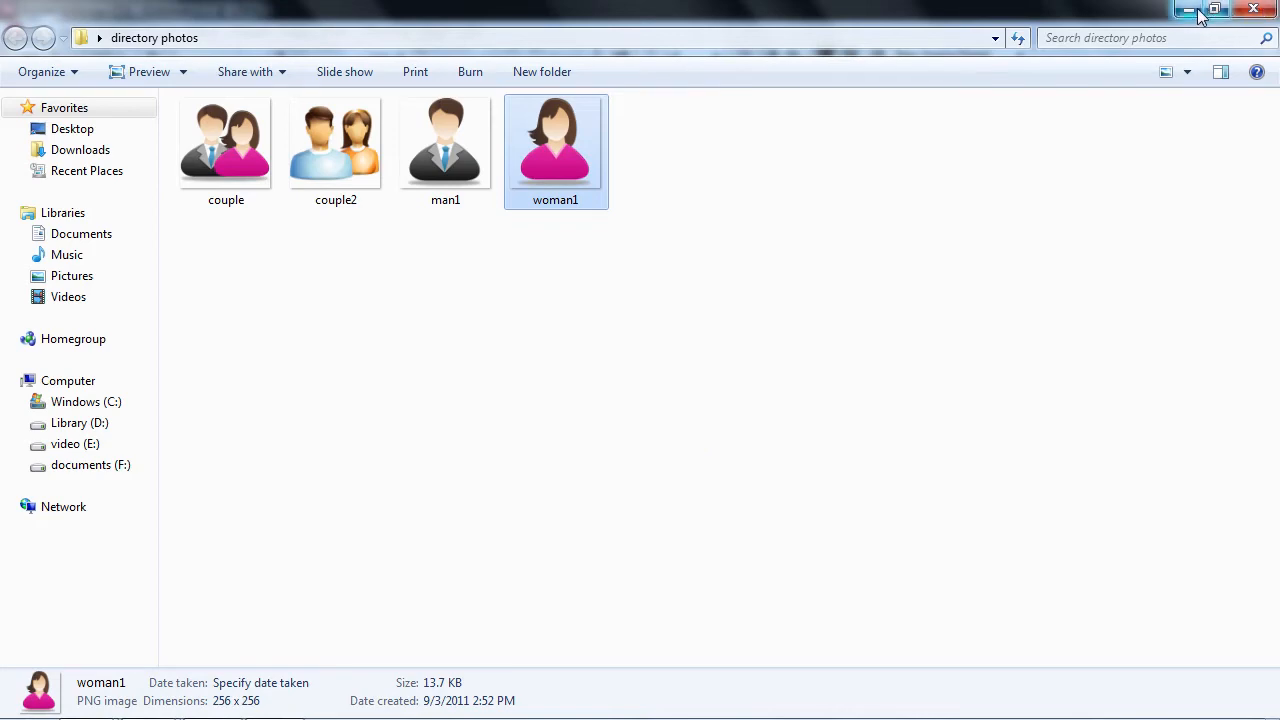
left_click(1190, 12)
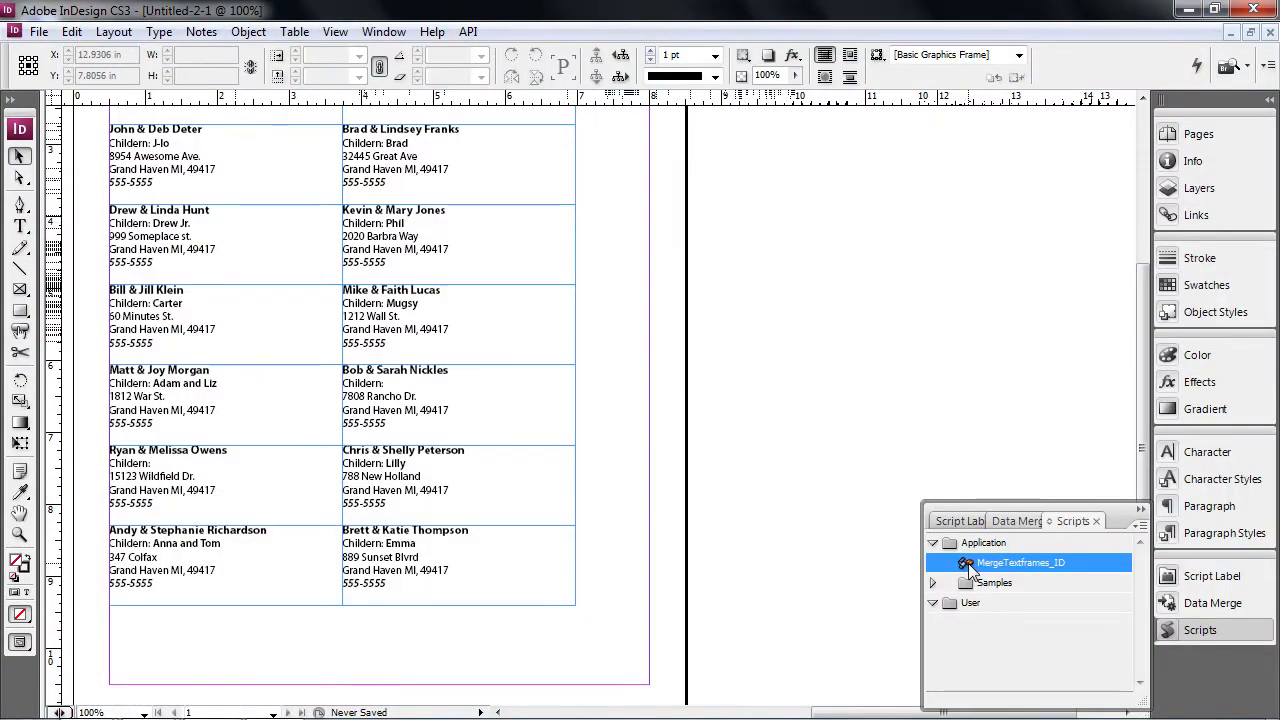
- Rerun MergeTextframes_ID with Apply to: all pages and a \r\r separator
double_click(968, 564)
left_click(400, 128)
left_click(385, 181)
left_click(330, 320)
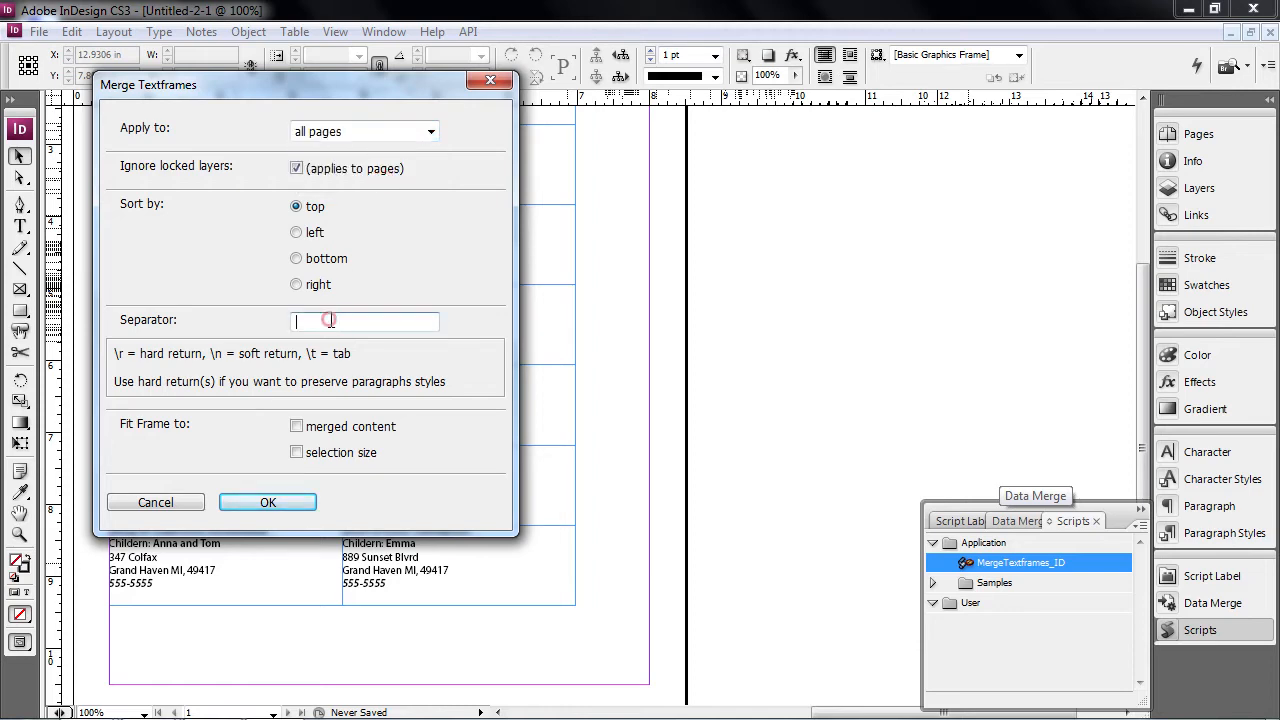
left_click(262, 501)
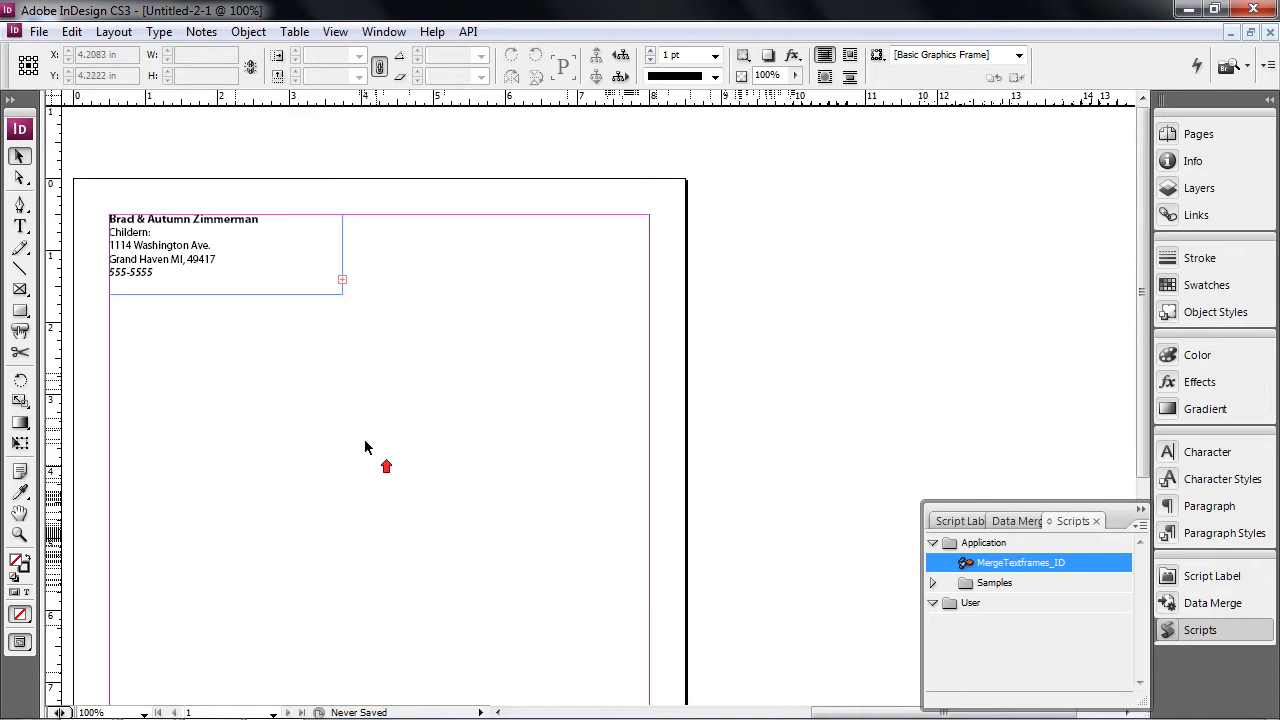
- Stretch the merged frame to 7.5 × 10 in and flow its entries into 2 columns
left_click(214, 273)
left_click_drag(341, 292, 412, 438)
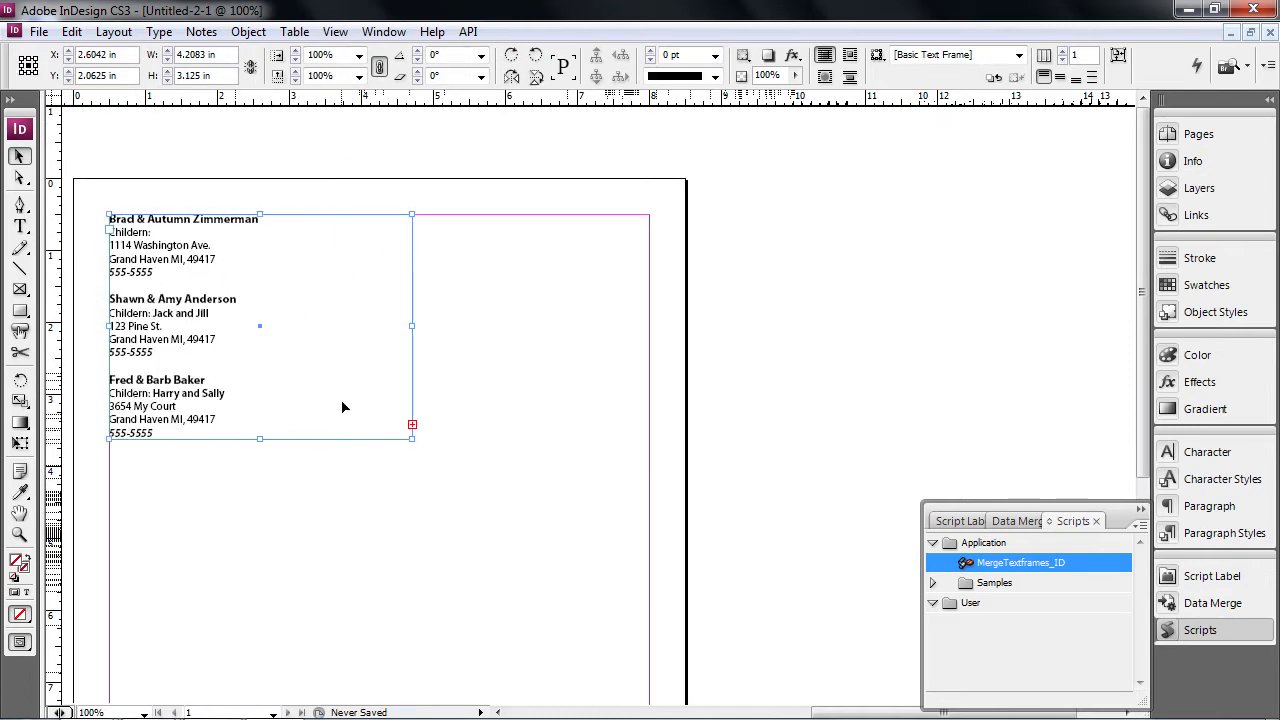
left_click_drag(412, 438, 649, 607)
scroll(320, 420, "down", 5)
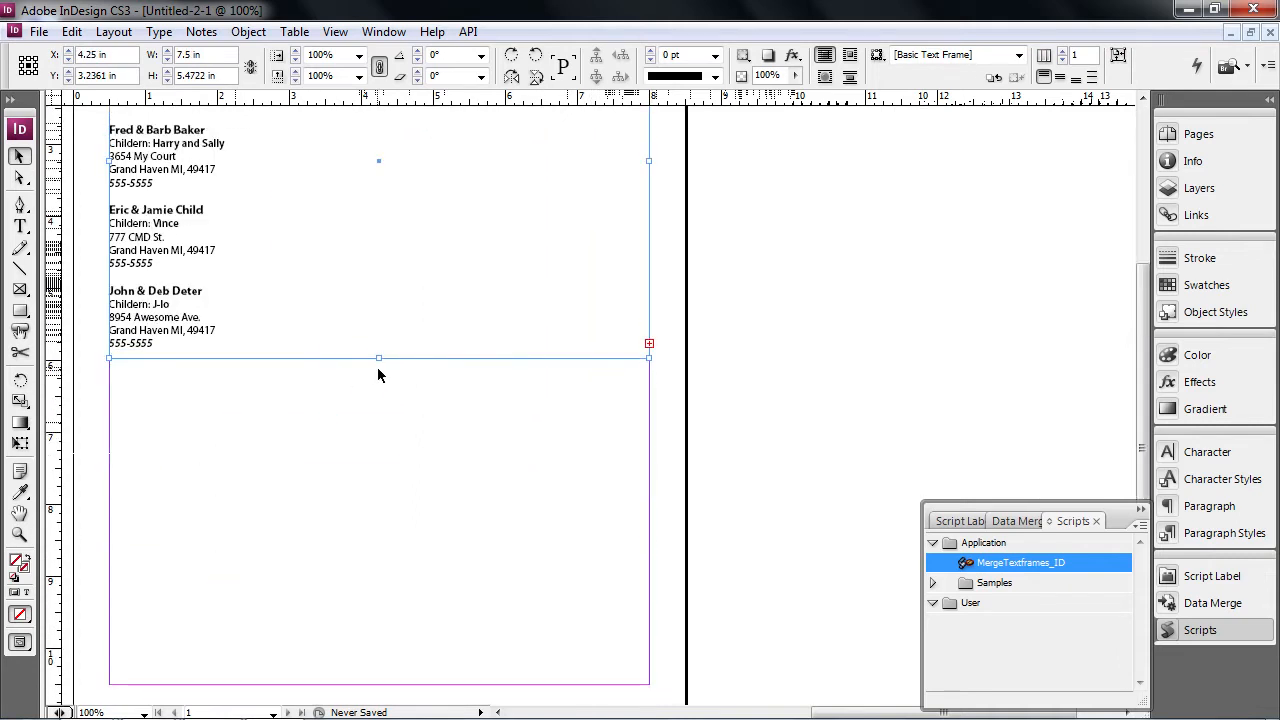
scroll(377, 357, "down", 2)
left_click_drag(379, 357, 401, 597)
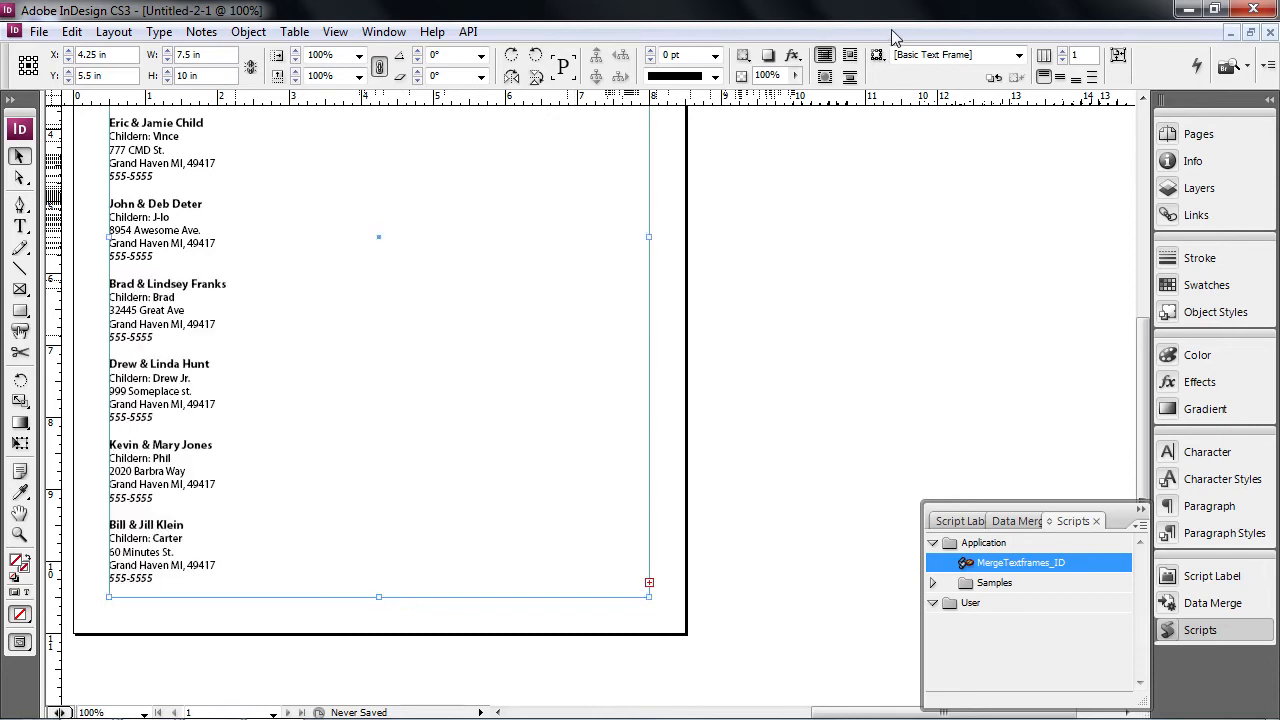
left_click(1066, 52)
scroll(435, 280, "up", 8)
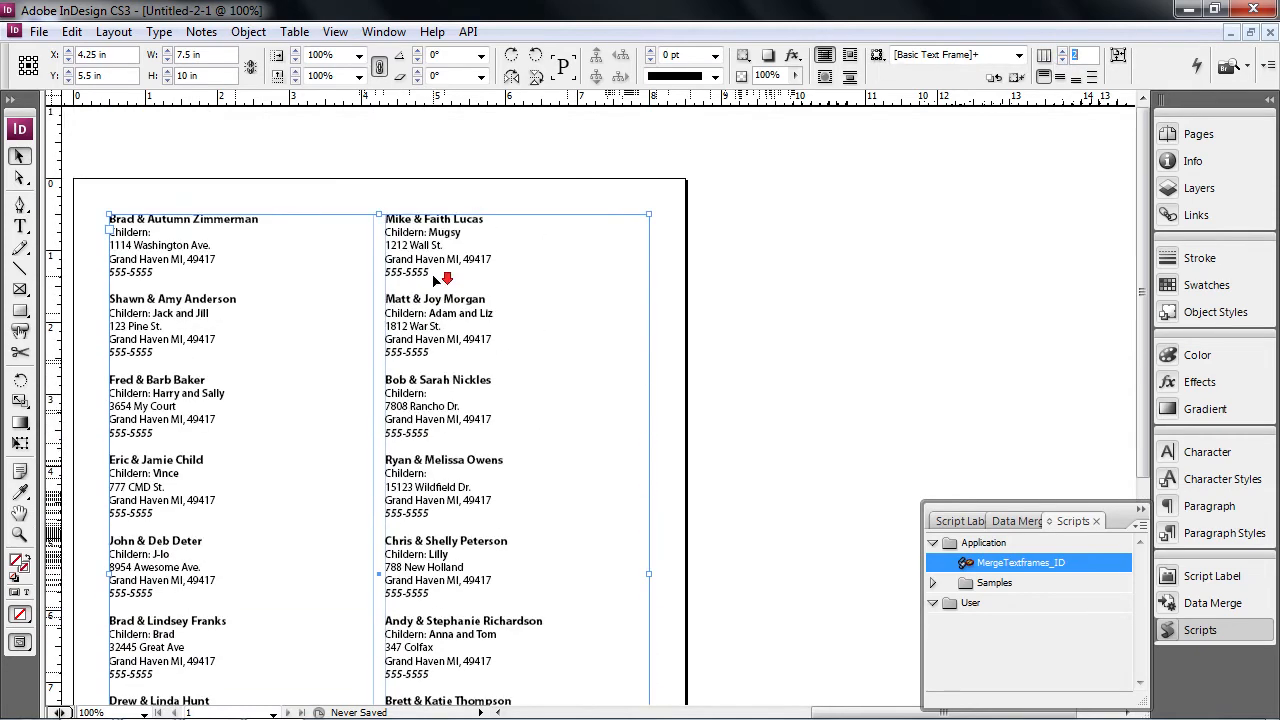
scroll(410, 272, "down", 2)
scroll(395, 268, "up", 2)
- Delete the empty Childern: line from the first family entry
double_click(158, 233)
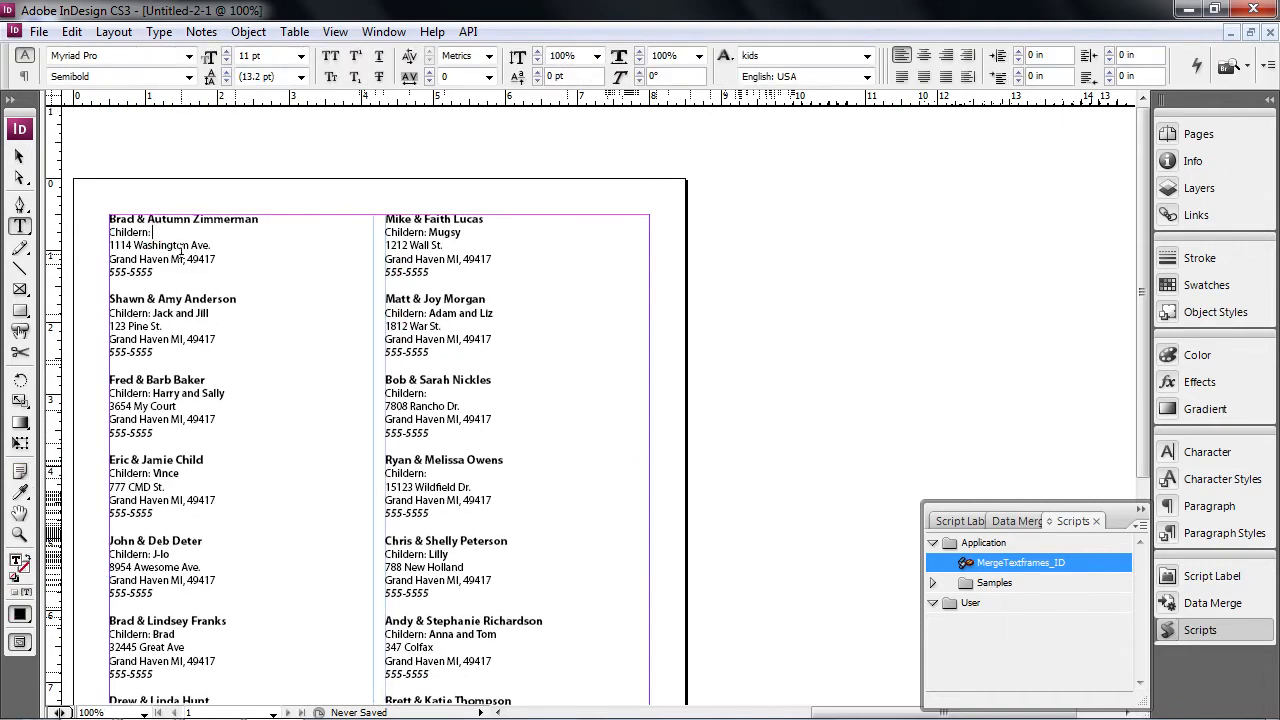
triple_click(168, 236)
key("BackSpace")
key("BackSpace")
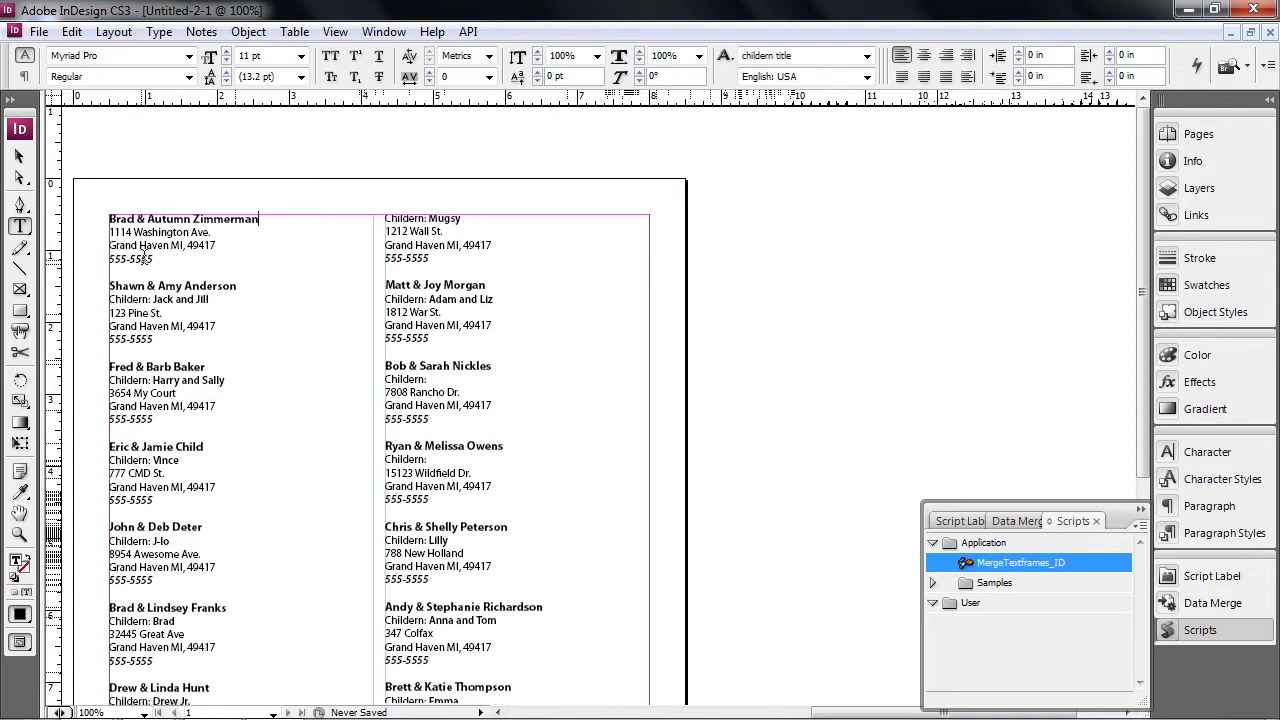
scroll(210, 299, "down", 3)
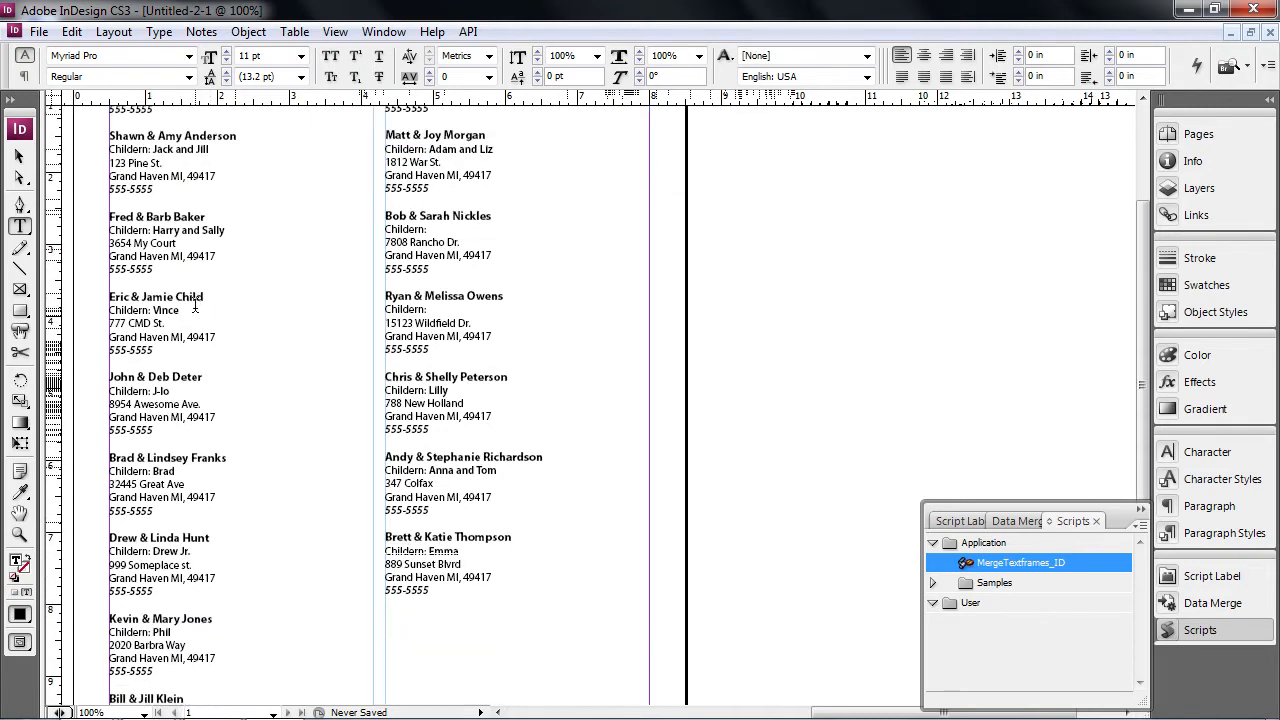
scroll(169, 329, "down", 2)
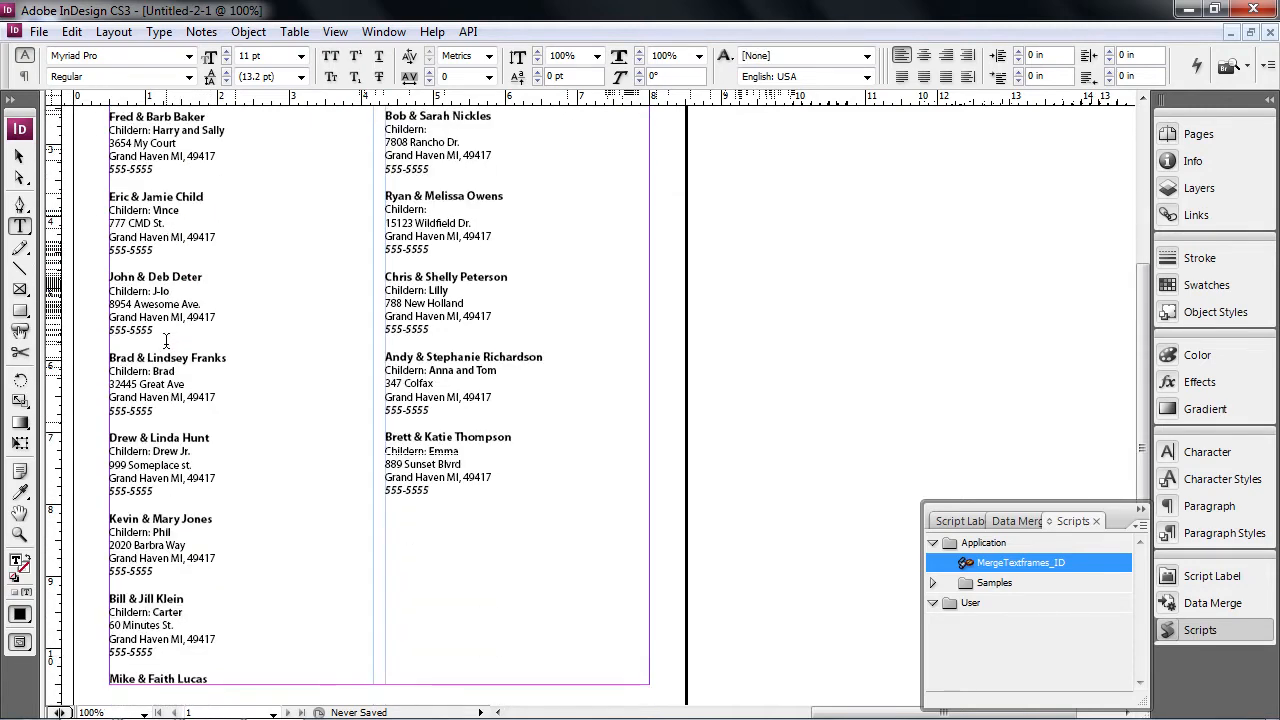
- Add a second phone line, 555-555, below the sixth entry's phone number
left_click(155, 410)
key("Return")
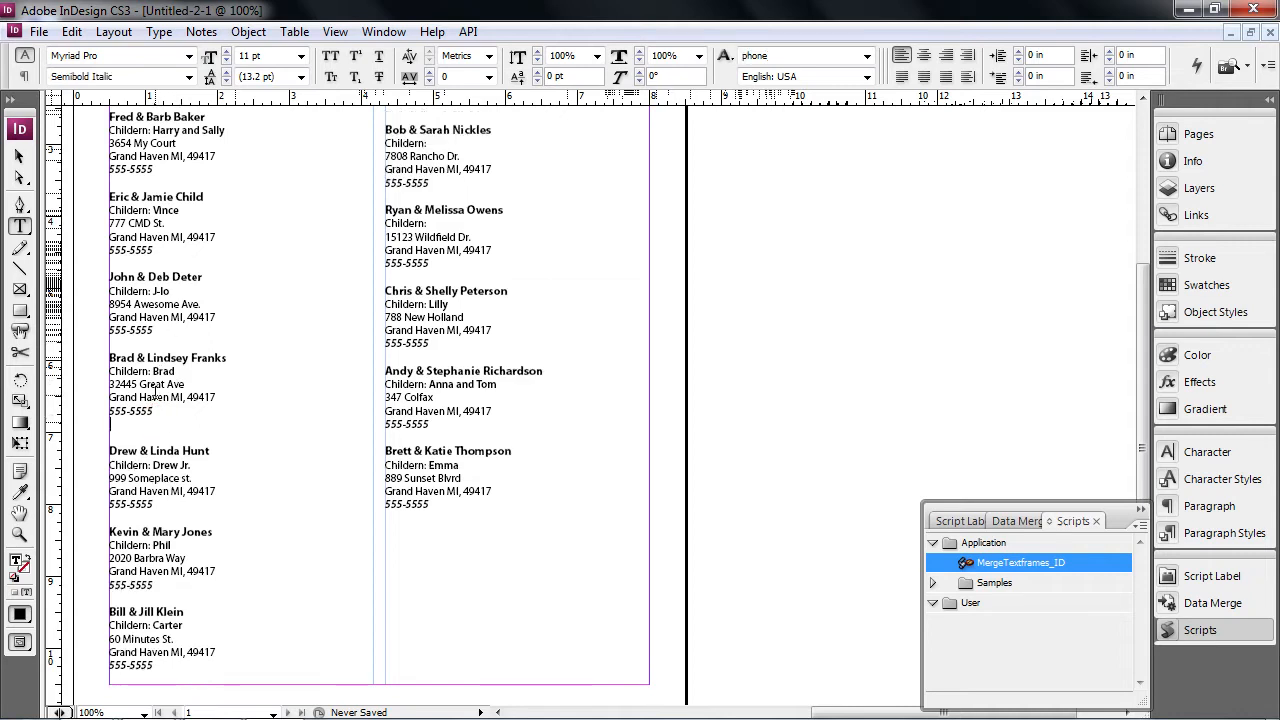
type("555-555")
left_click(18, 155)
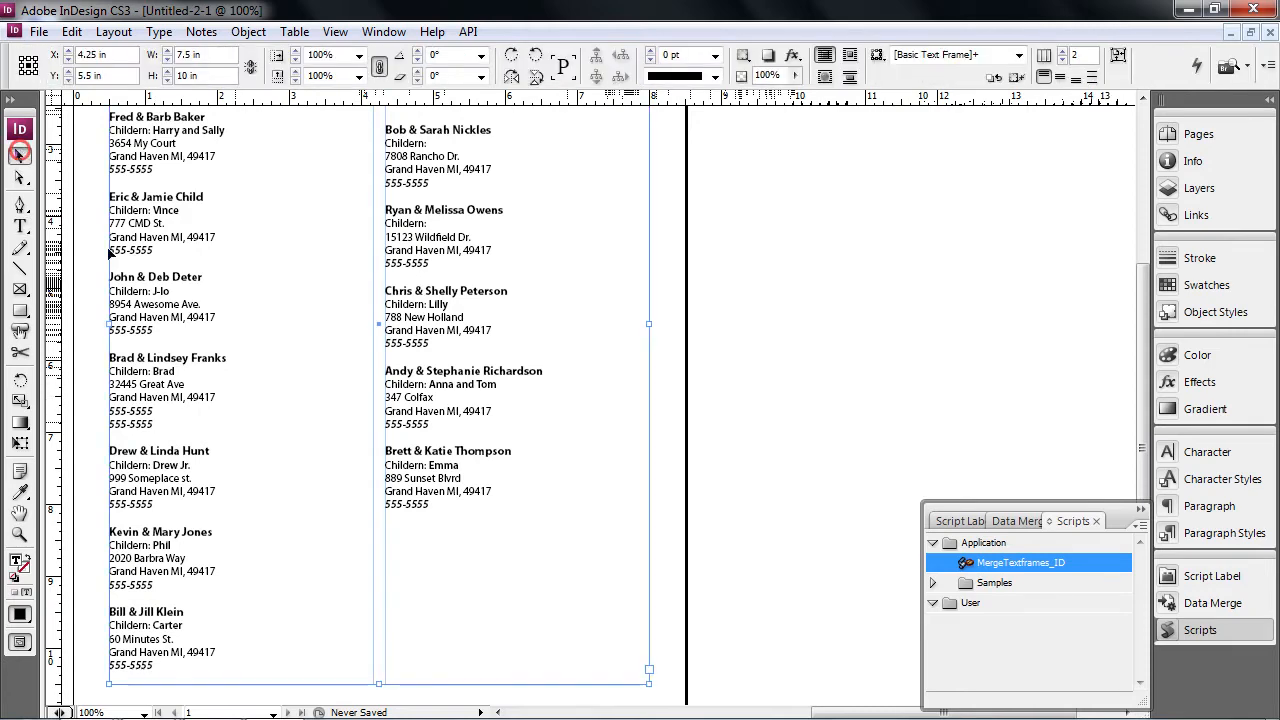
scroll(286, 371, "down", 2)
scroll(296, 402, "up", 6)
scroll(306, 250, "down", 4)
scroll(302, 330, "up", 4)
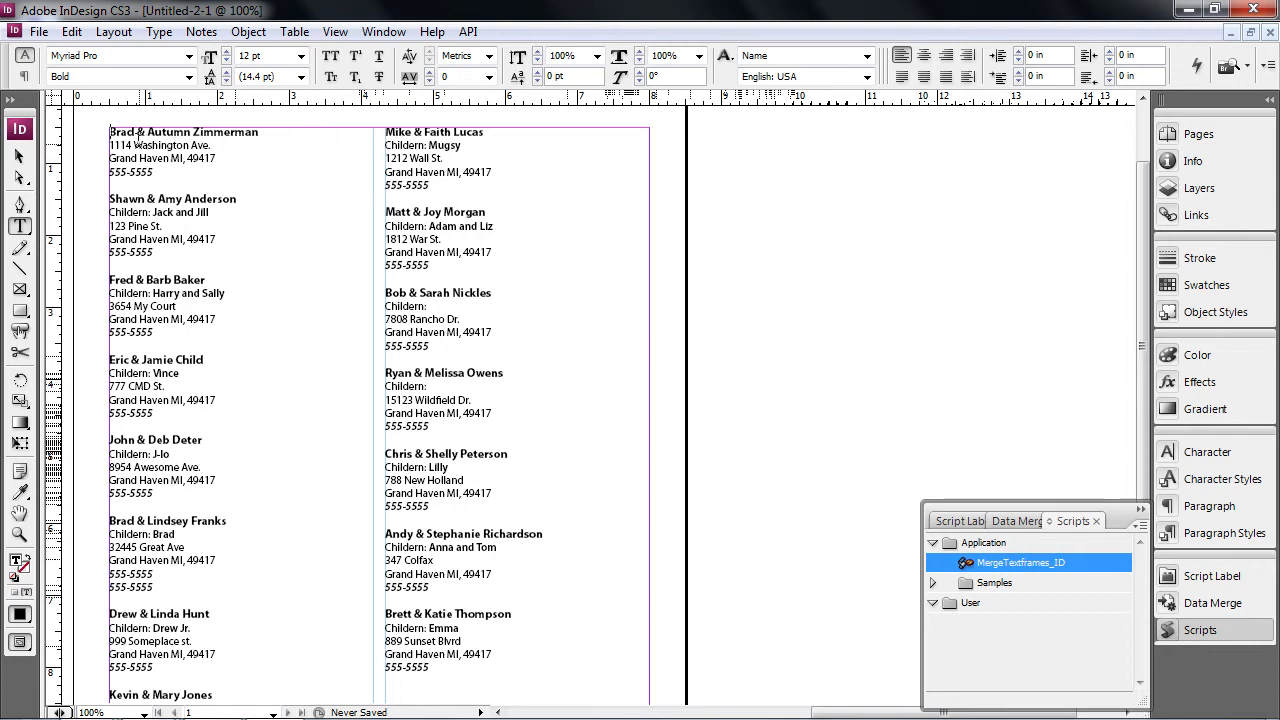
- Place the couple photo inline on a new line at the start of the story
key("Return")
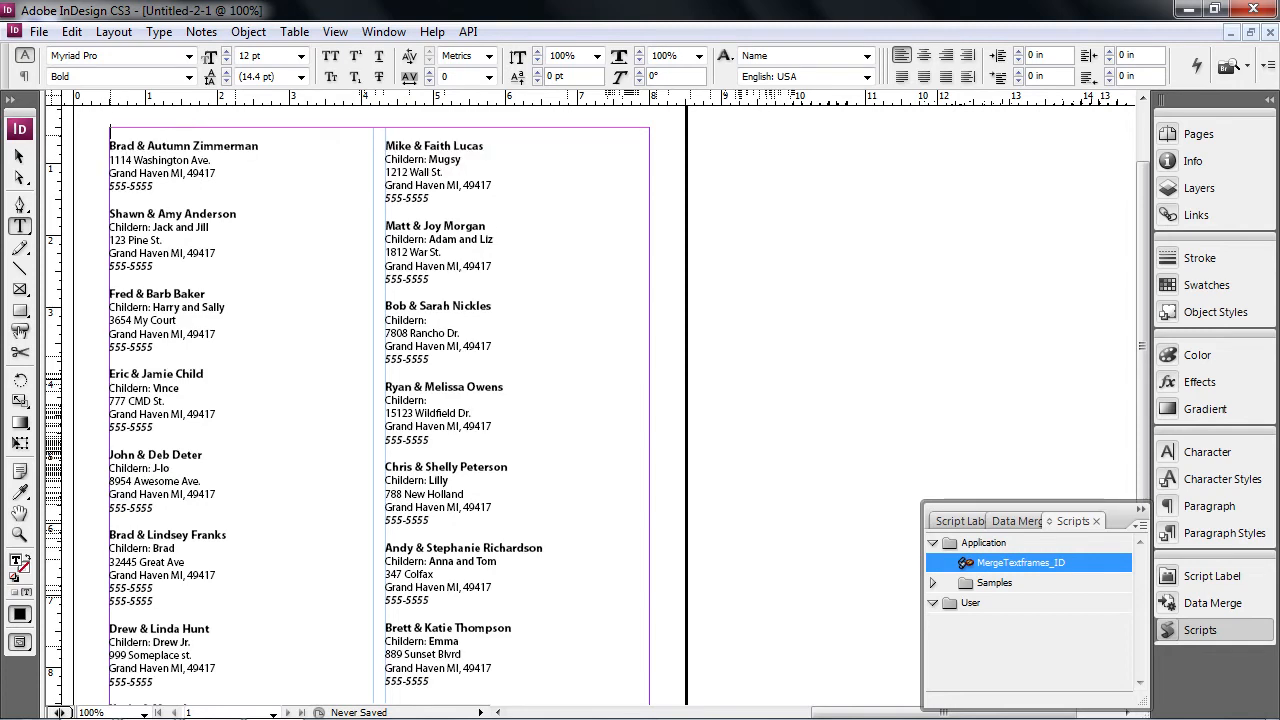
left_click(39, 31)
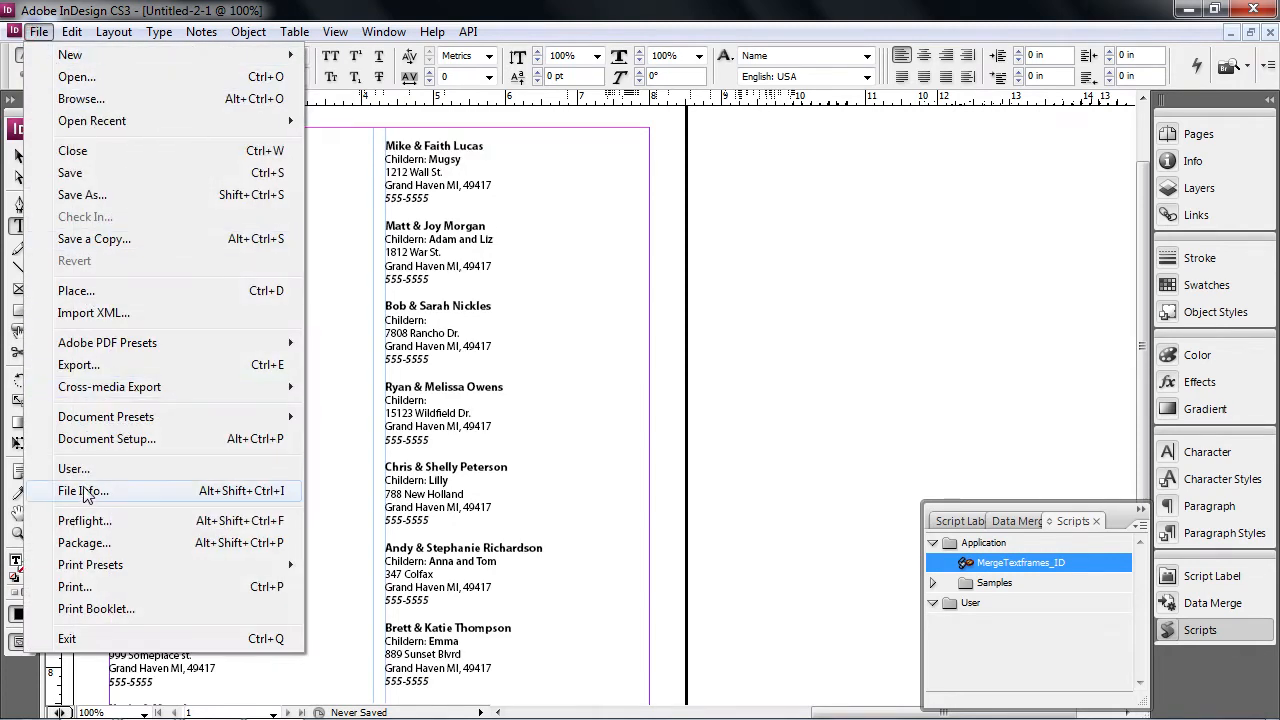
left_click(90, 290)
left_click(866, 270)
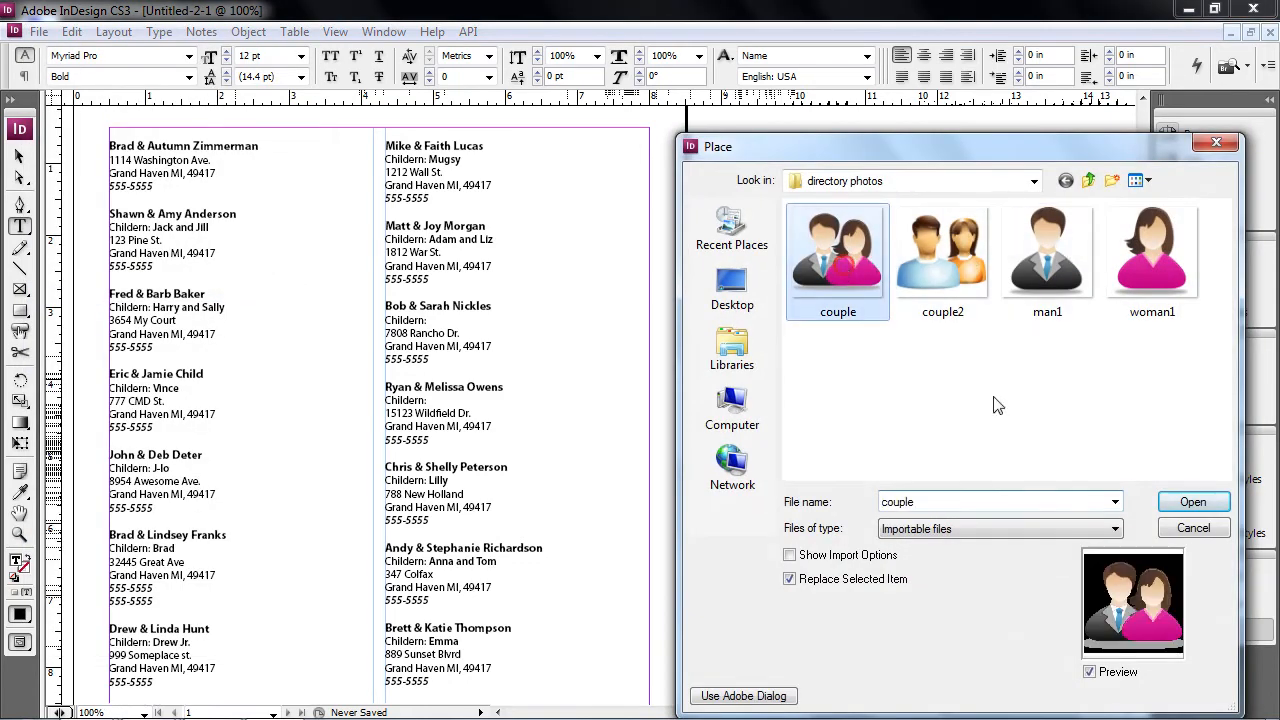
left_click(1205, 503)
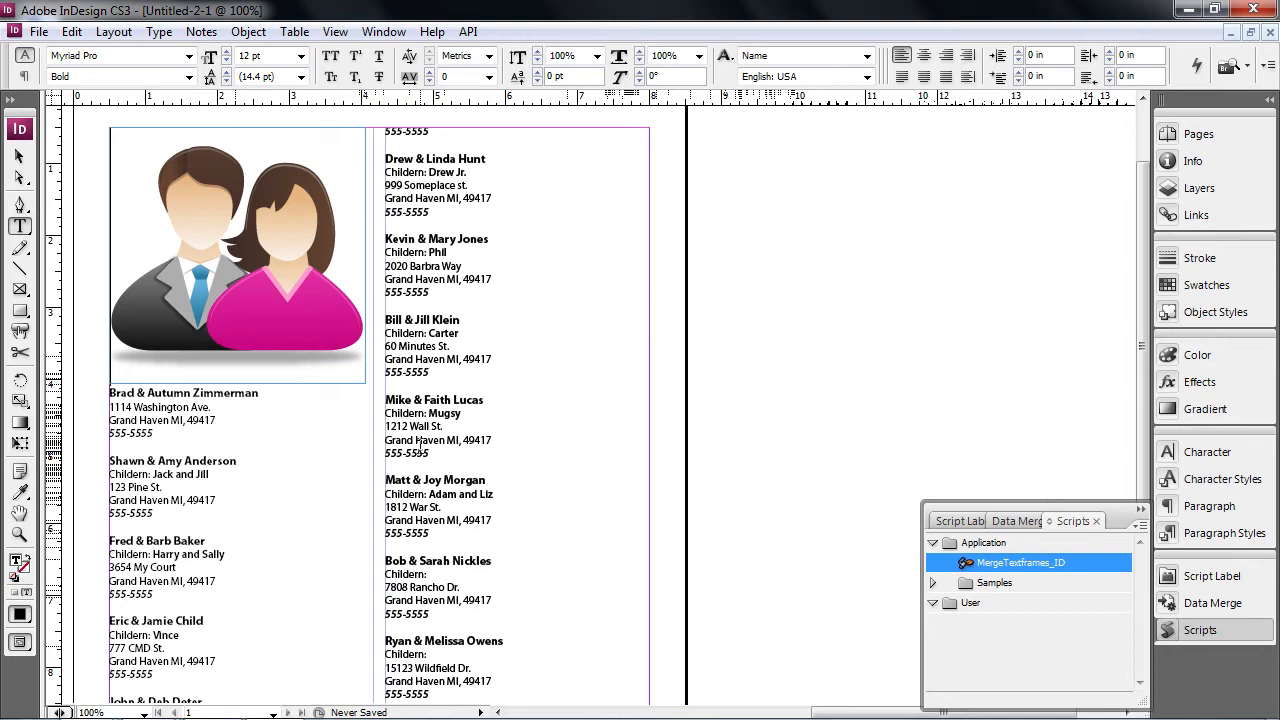
left_click(17, 155)
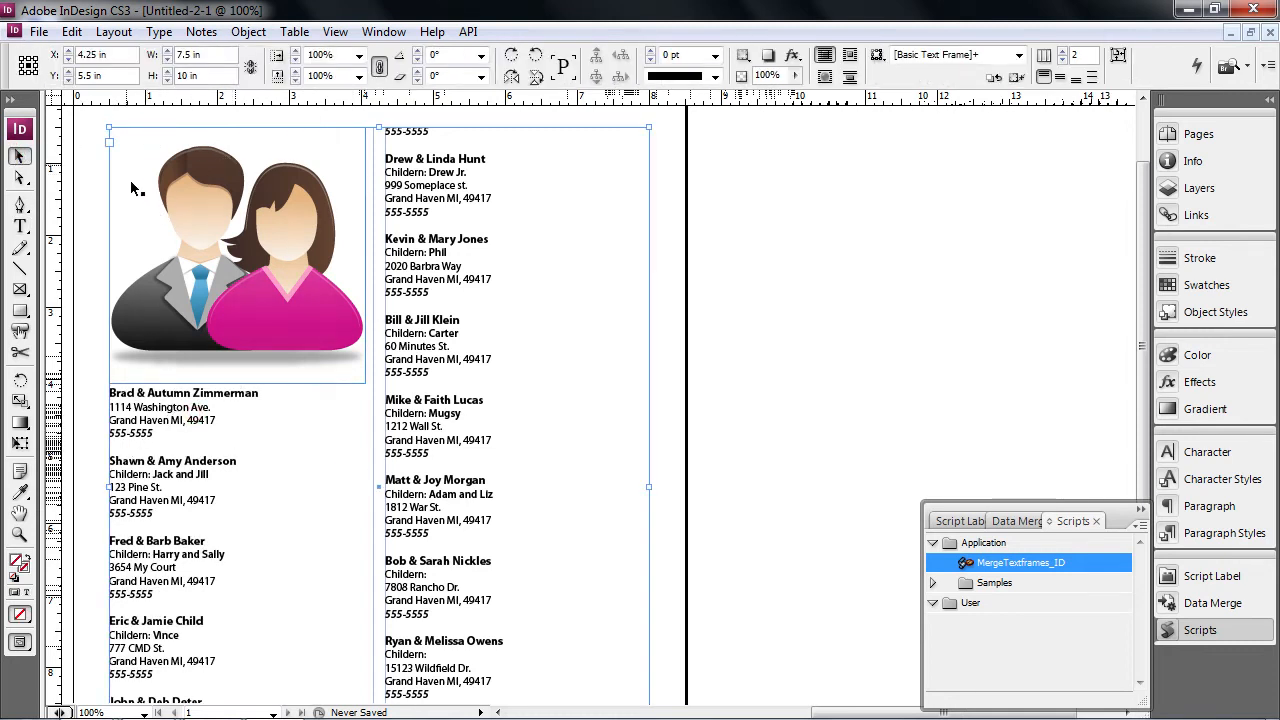
- Type several test lines above the couple photo
double_click(130, 403)
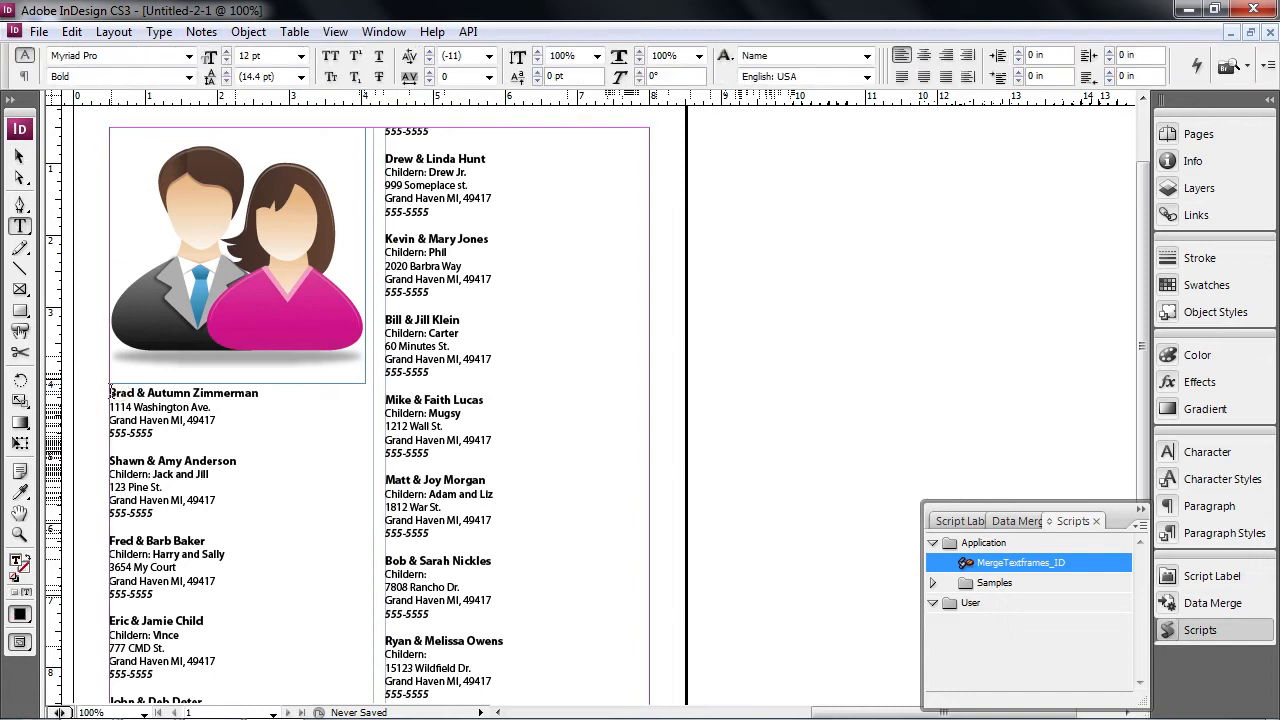
key("Return")
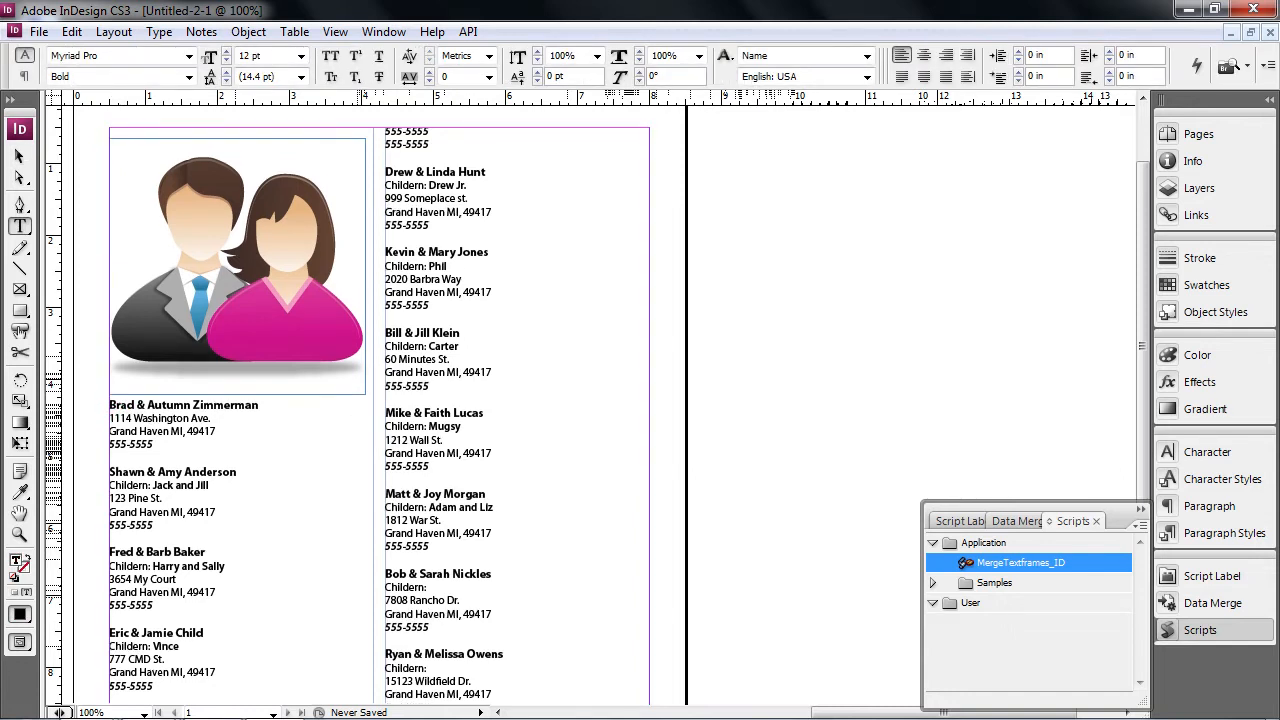
type("brfeklfdgs;l")
key("Return")
type("fd")
key("Return")
type("fdskl")
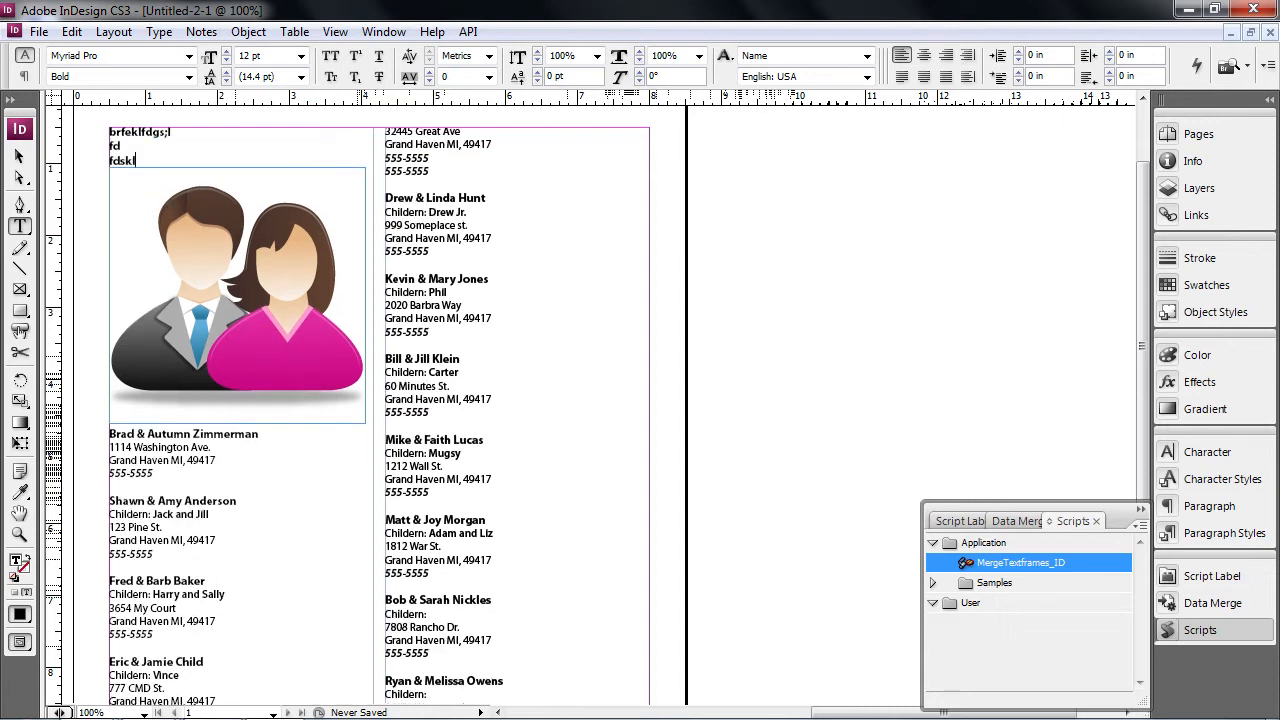
type("fdsl")
key("Return")
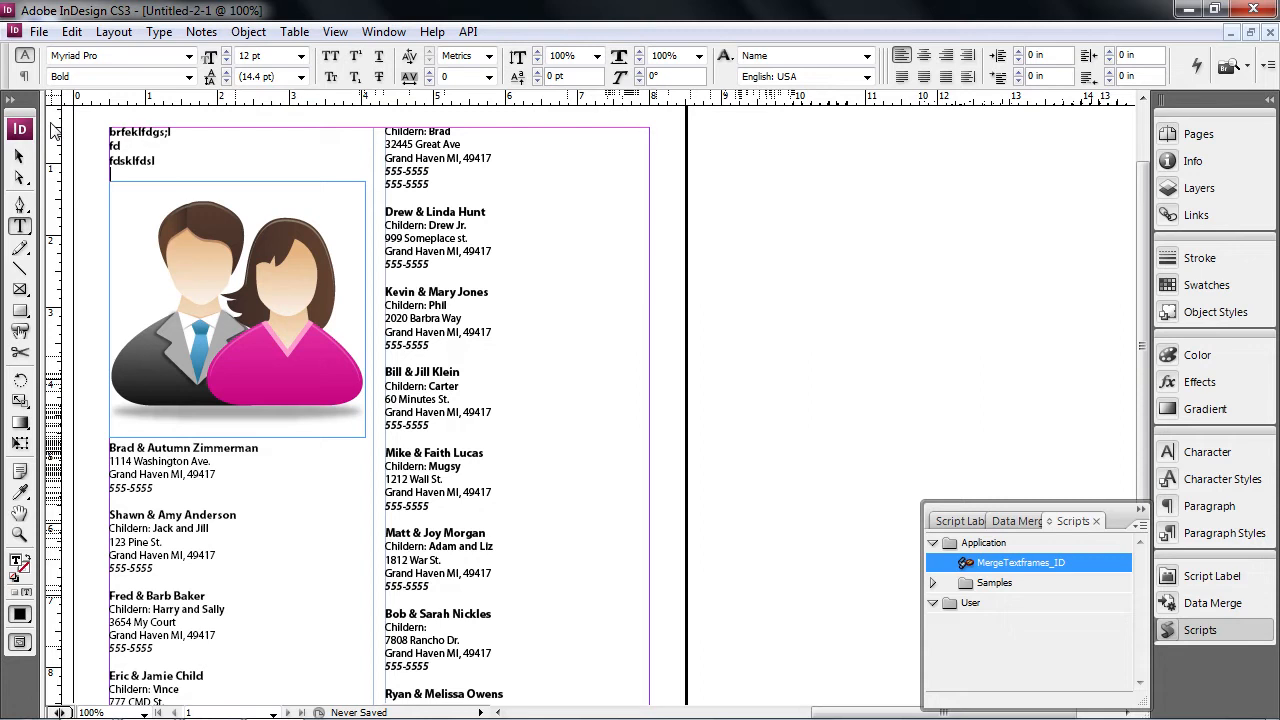
- Delete the test lines and the empty line above the couple photo
left_click(19, 155)
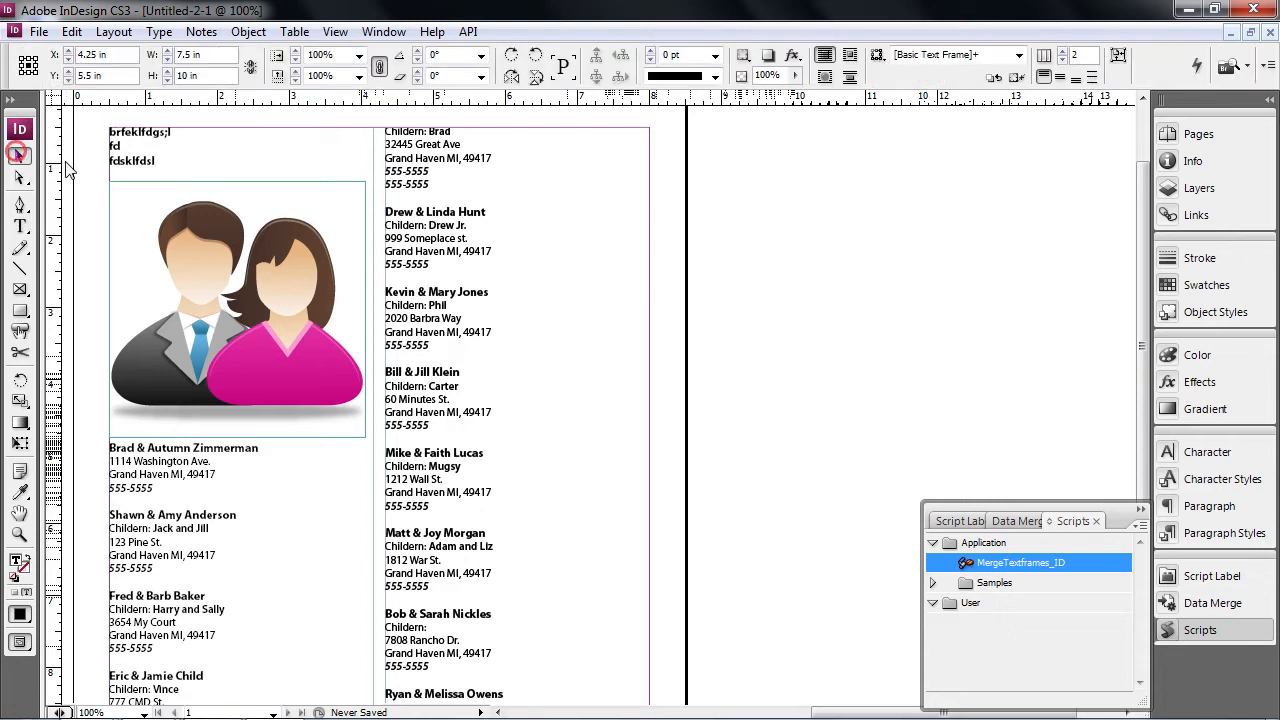
double_click(172, 165)
left_click_drag(172, 165, 90, 128)
key("BackSpace")
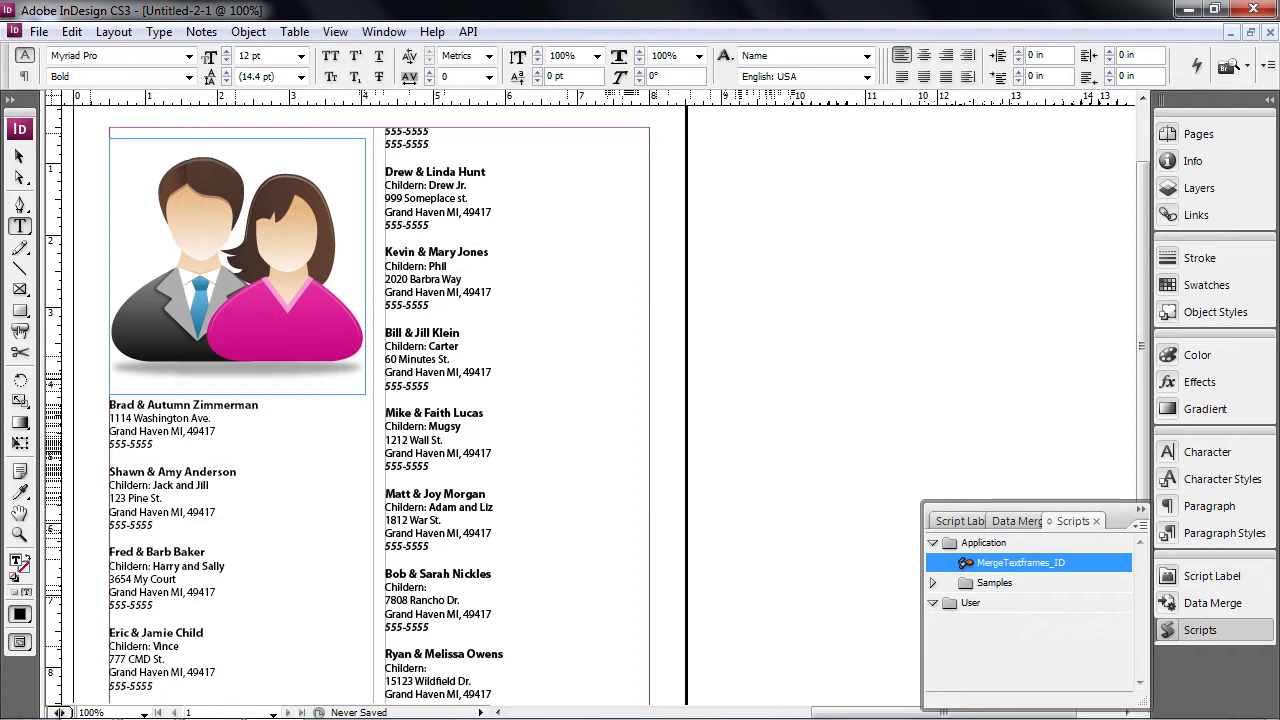
key("BackSpace")
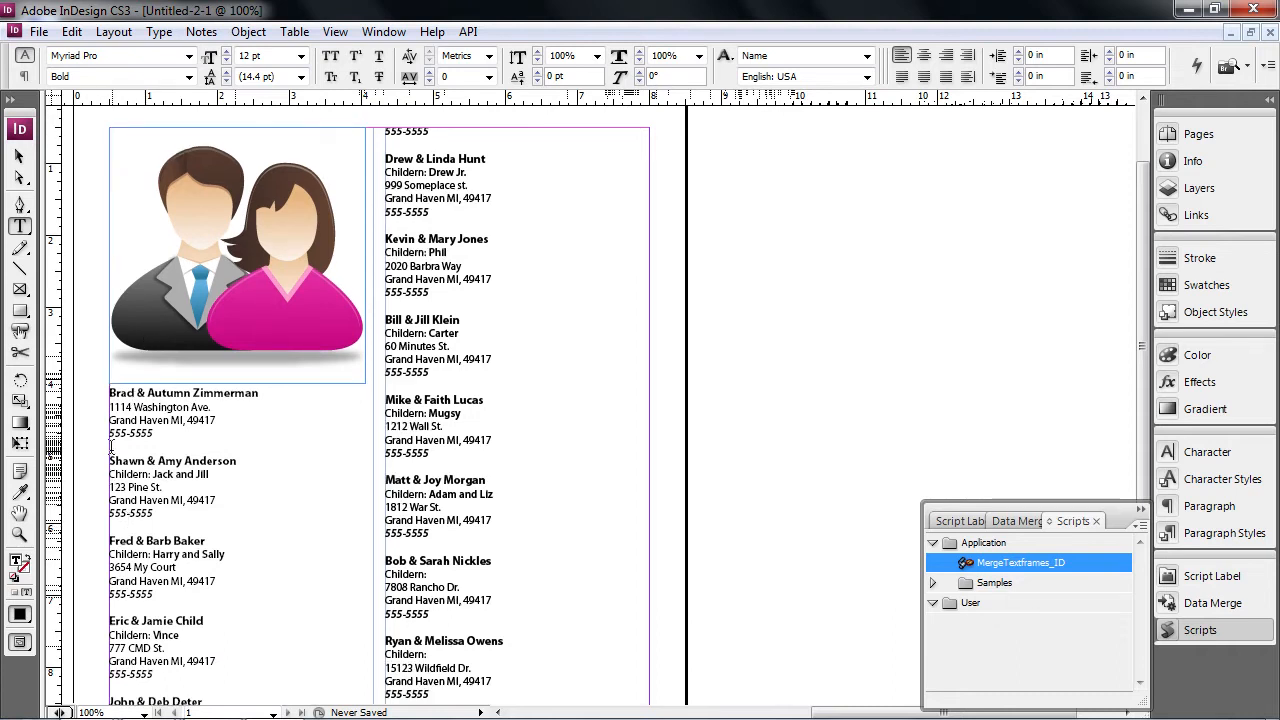
left_click(388, 466)
key("Return")
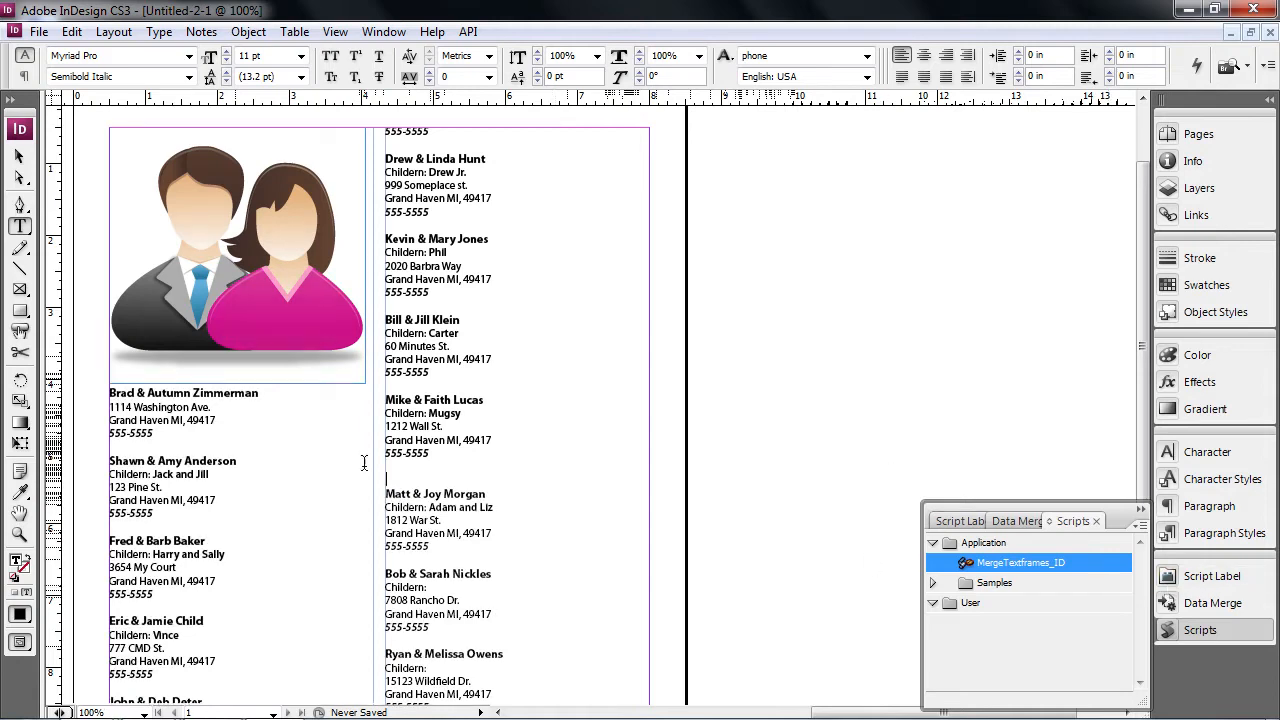
key("ctrl+d")
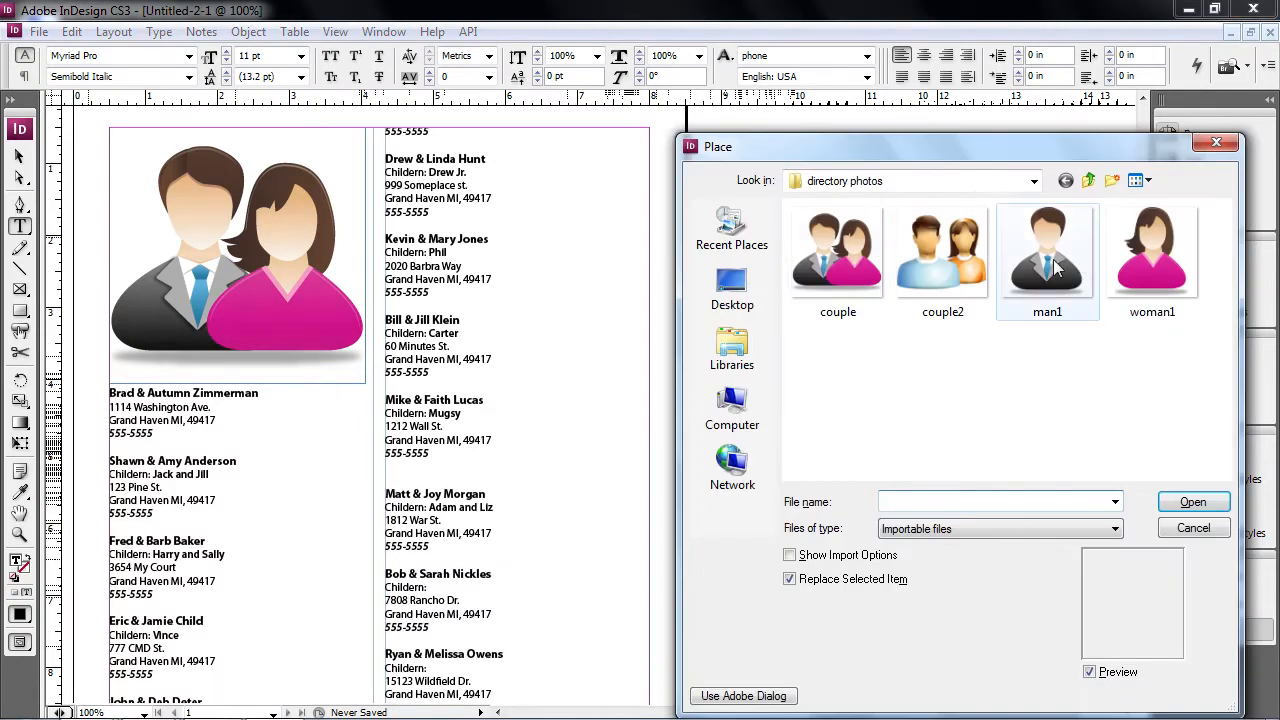
left_click(932, 265)
left_click(1193, 502)
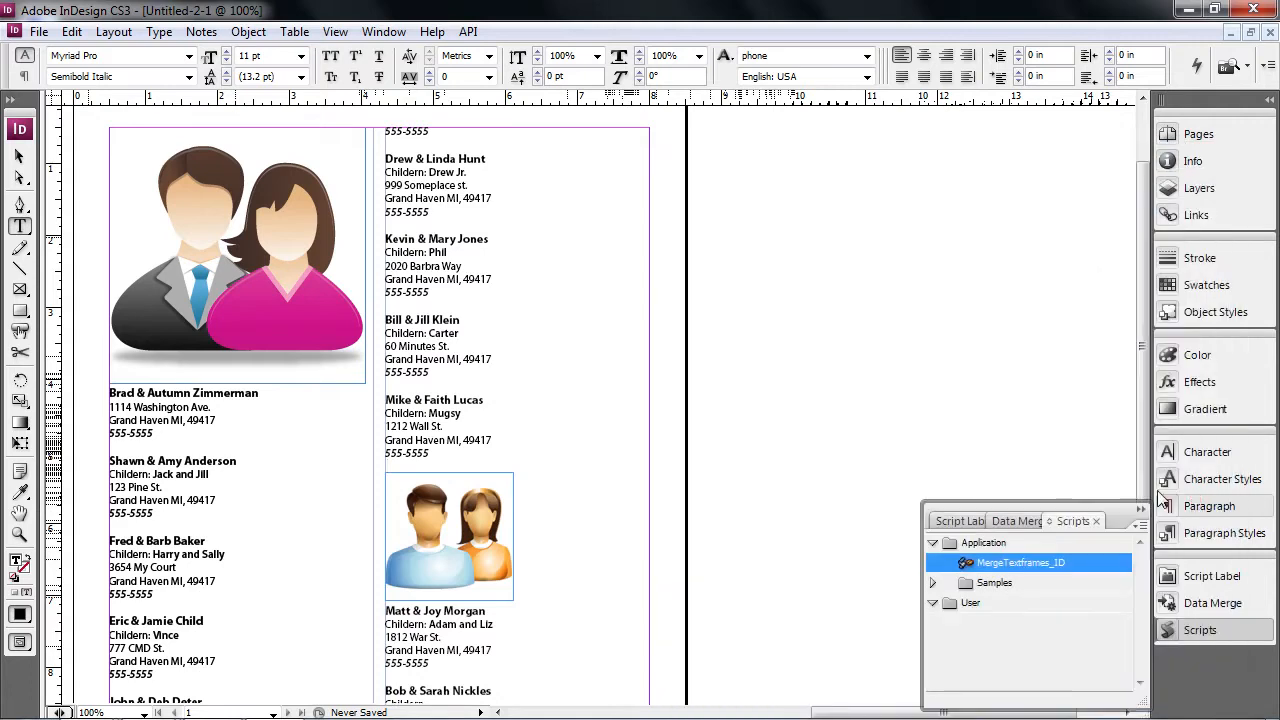
scroll(405, 432, "down", 3)
scroll(488, 436, "down", 2)
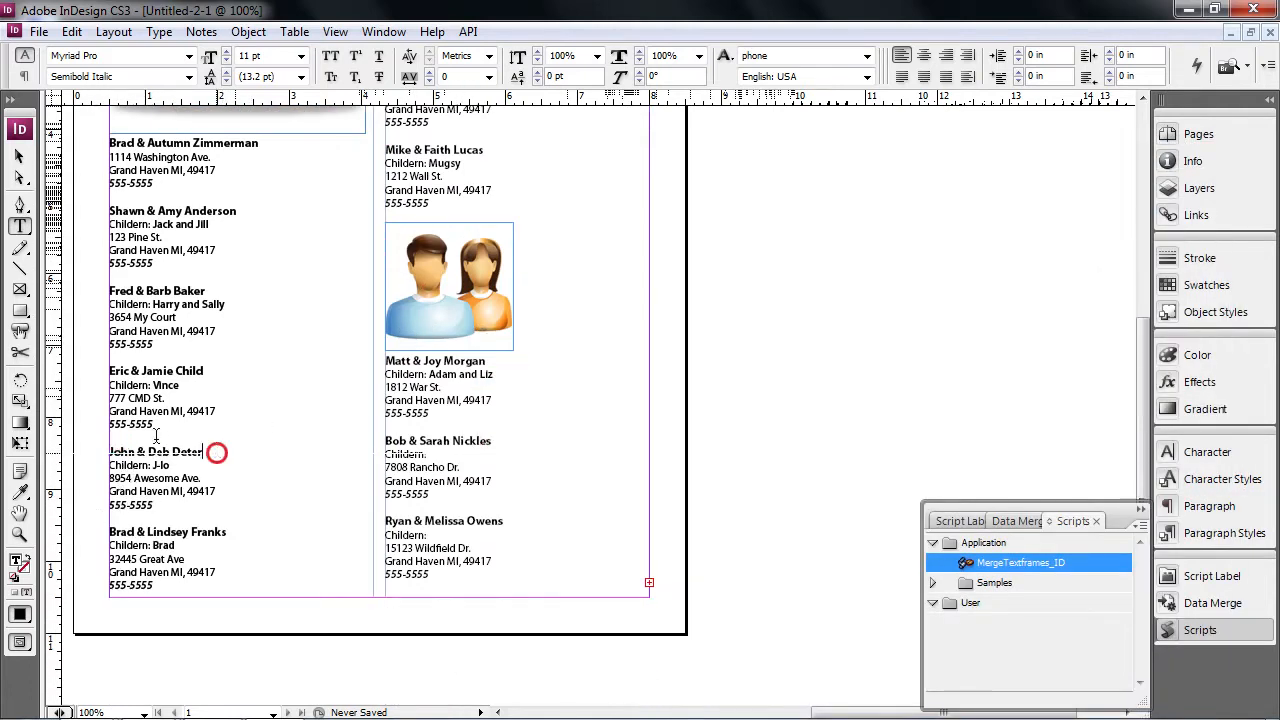
left_click_drag(156, 438, 116, 440)
key("BackSpace")
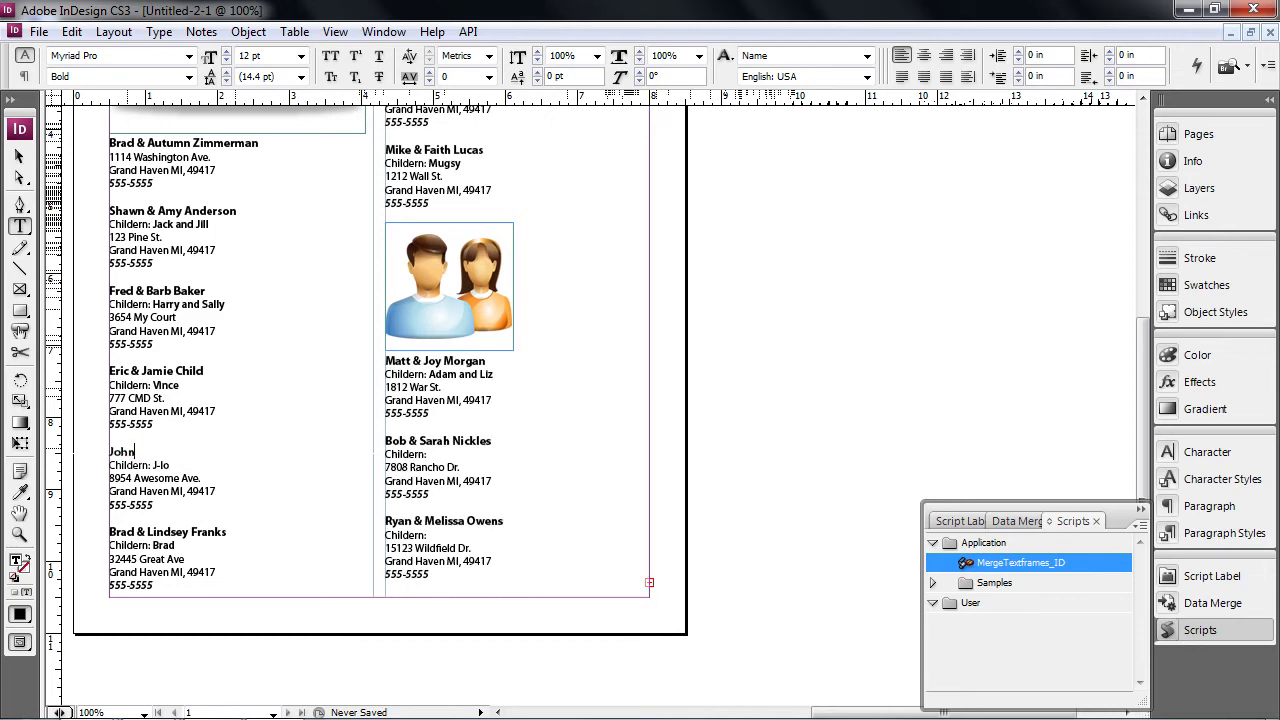
left_click(118, 440)
key("Return")
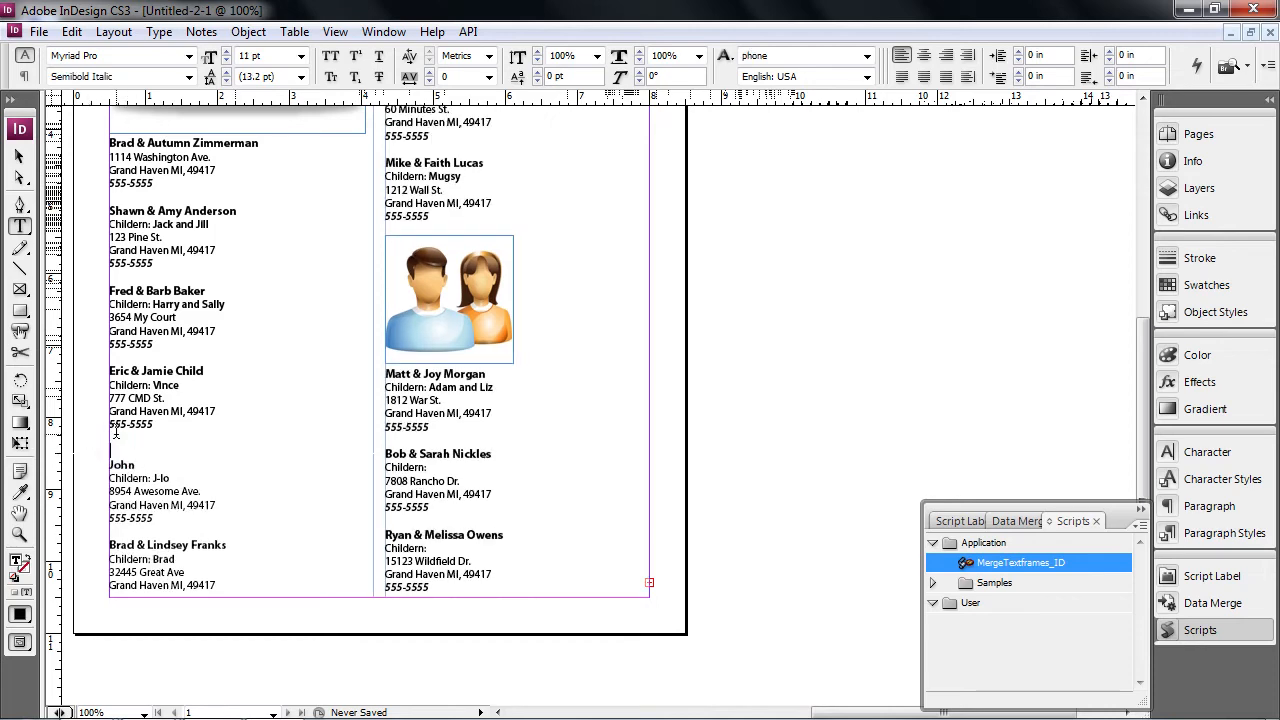
key("ctrl+d")
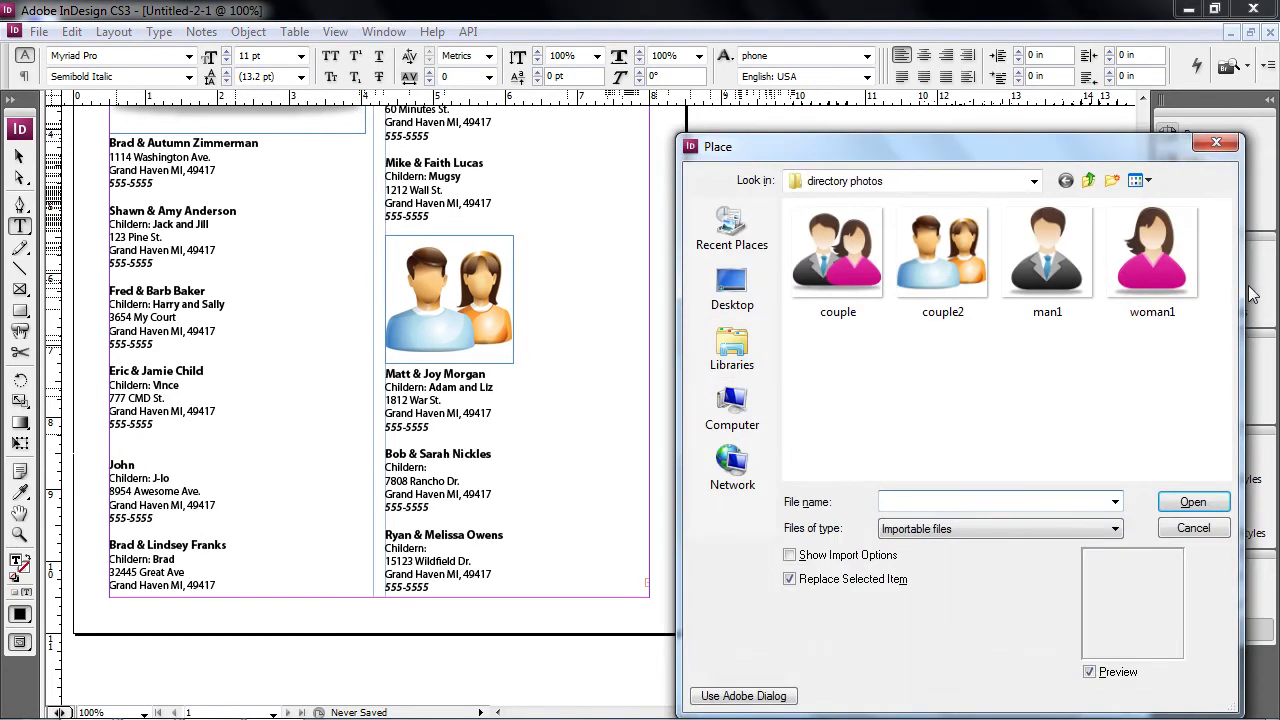
left_click(1052, 272)
left_click(1190, 503)
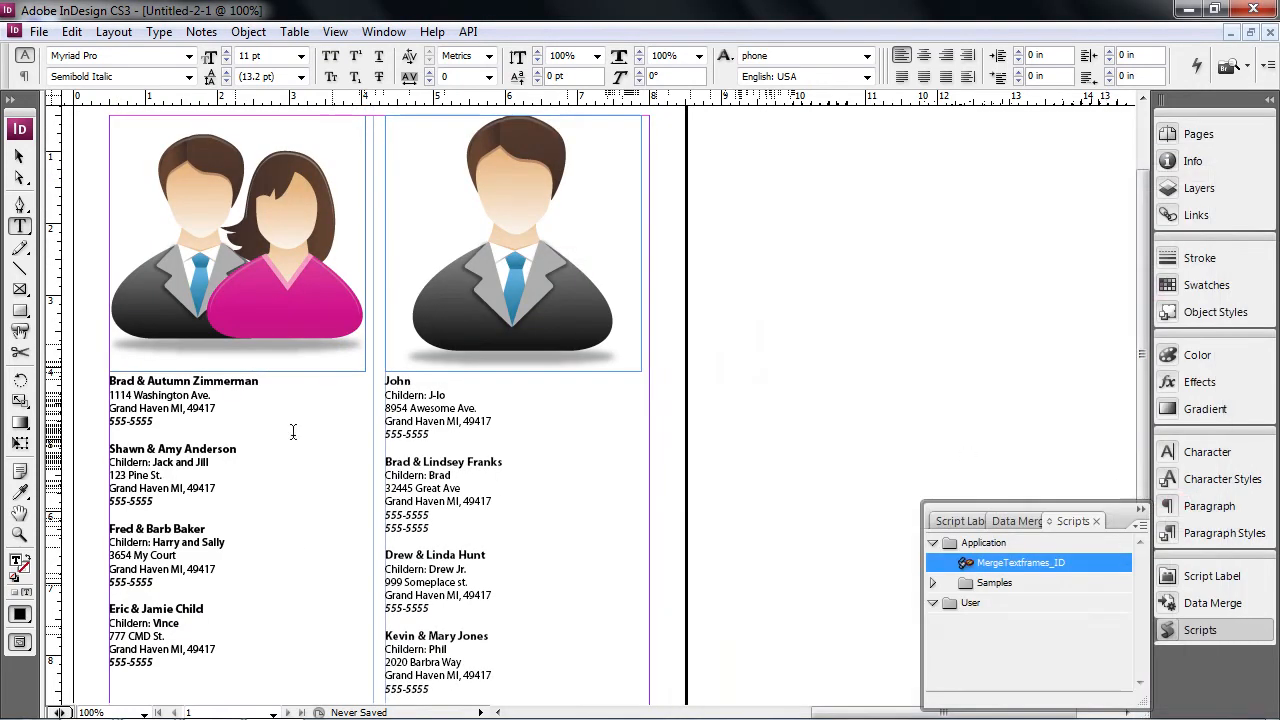
scroll(301, 461, "down", 6)
scroll(310, 460, "up", 5)
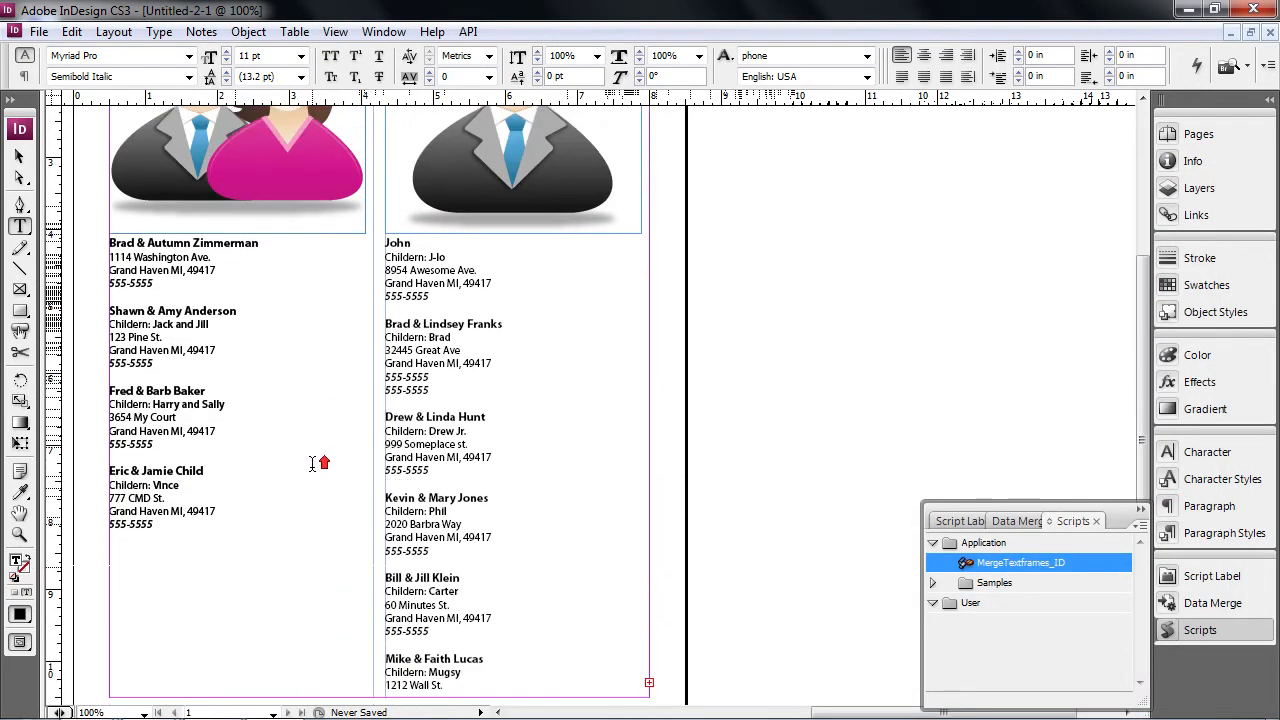
scroll(319, 463, "down", 2)
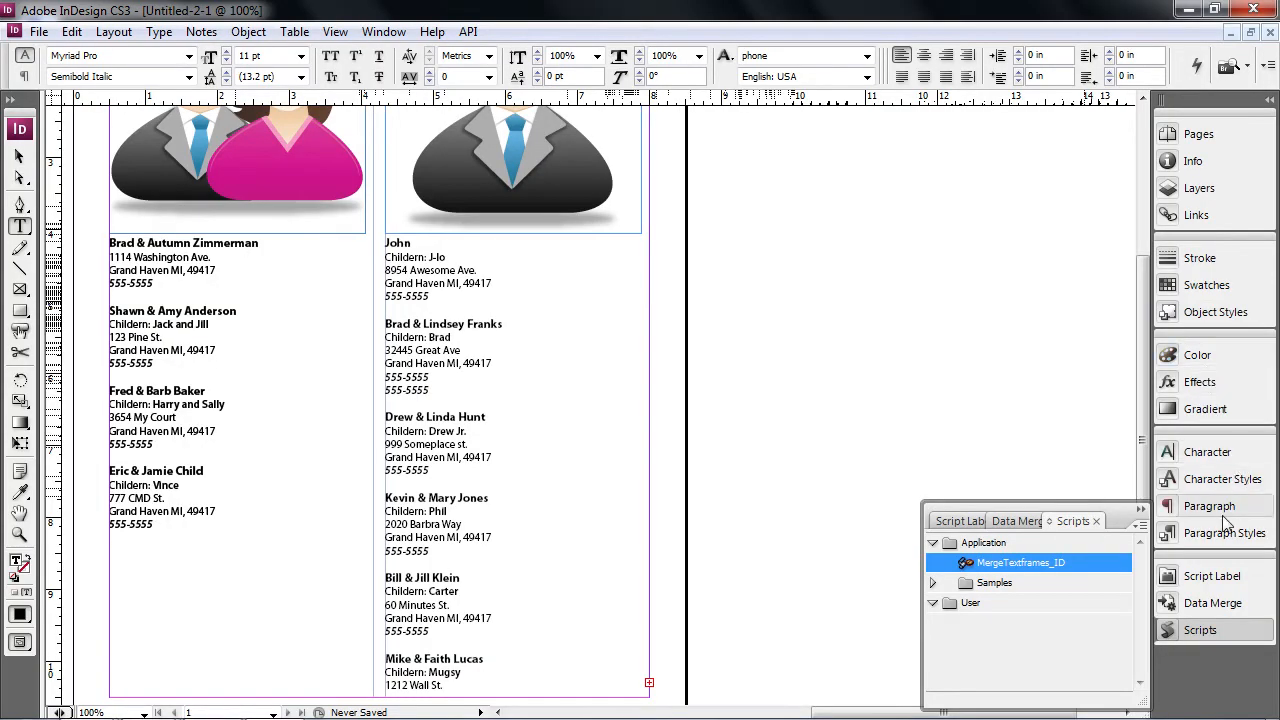
- Change the [Basic Paragraph] style's Basic Character Formats size from 11 pt to 12 pt
left_click(1222, 530)
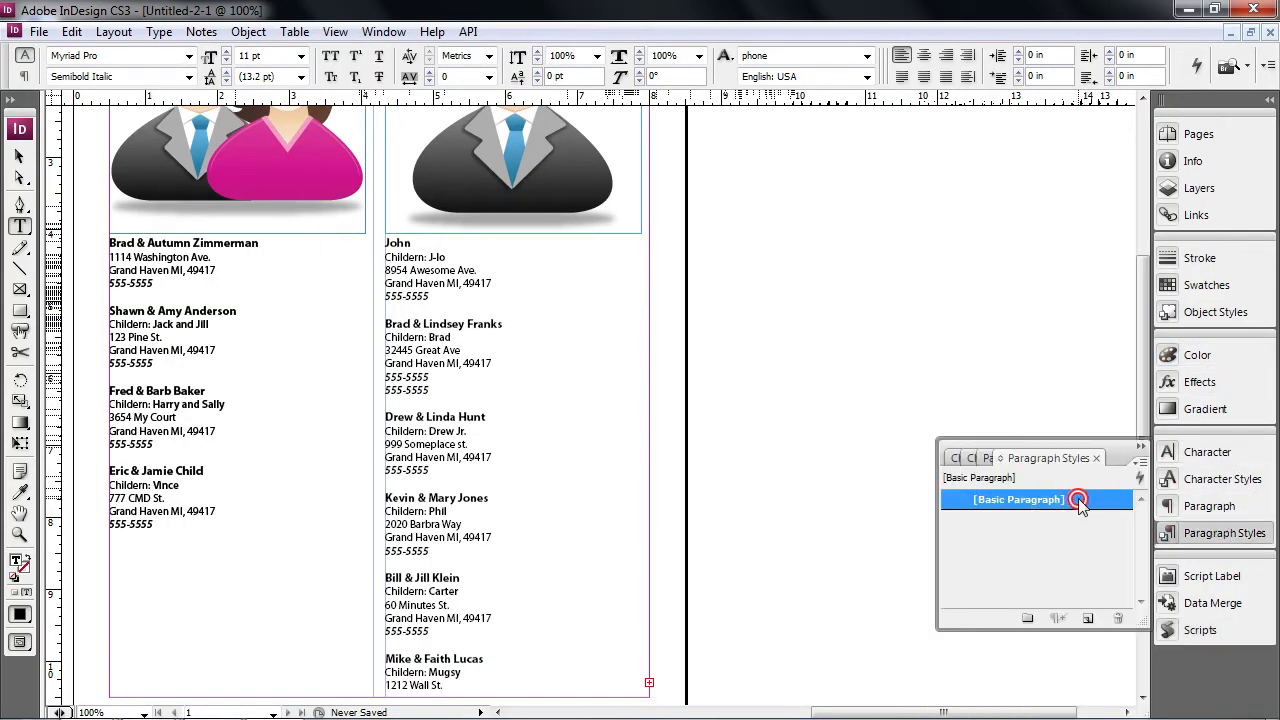
double_click(1078, 500)
left_click_drag(602, 101, 931, 131)
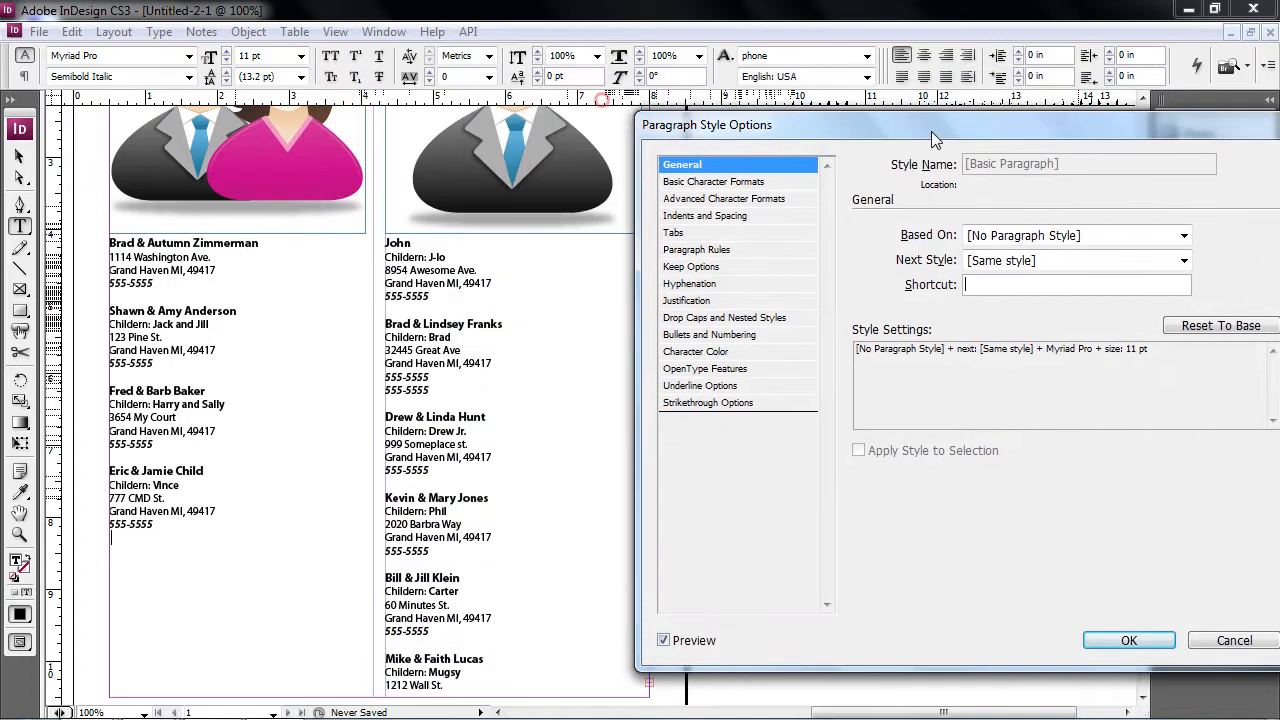
left_click(735, 181)
left_click(1050, 285)
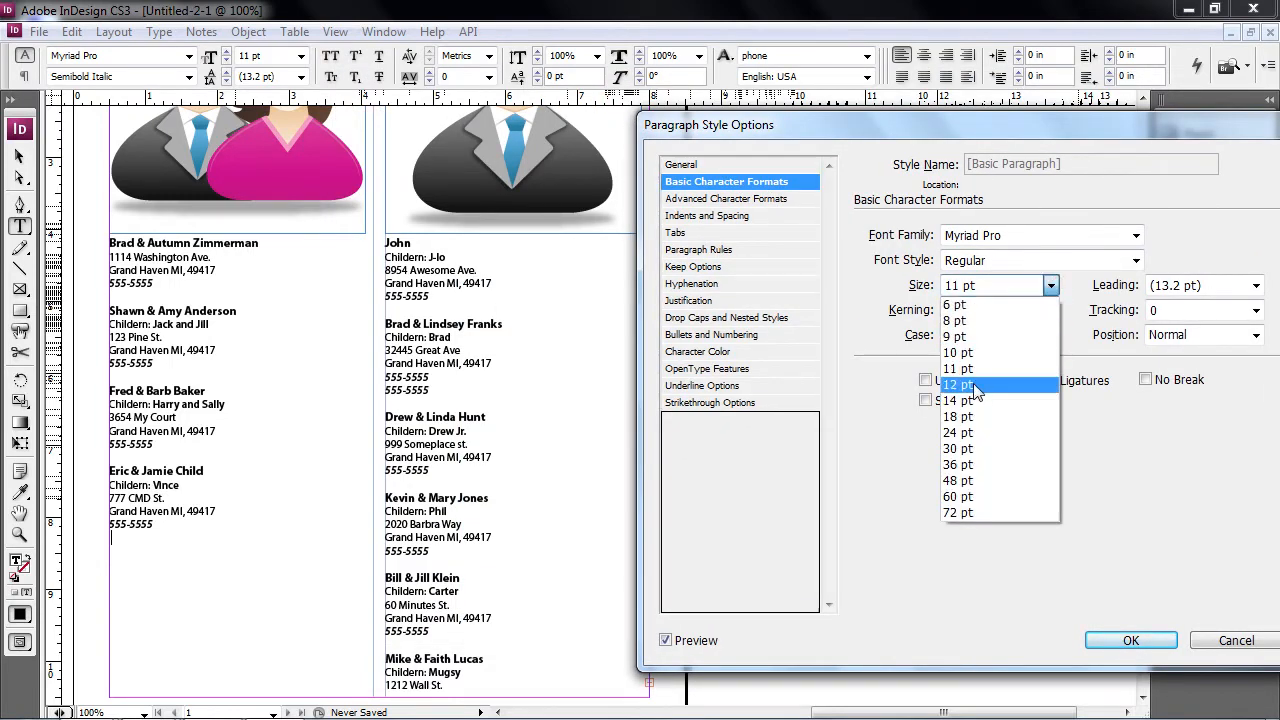
left_click(968, 385)
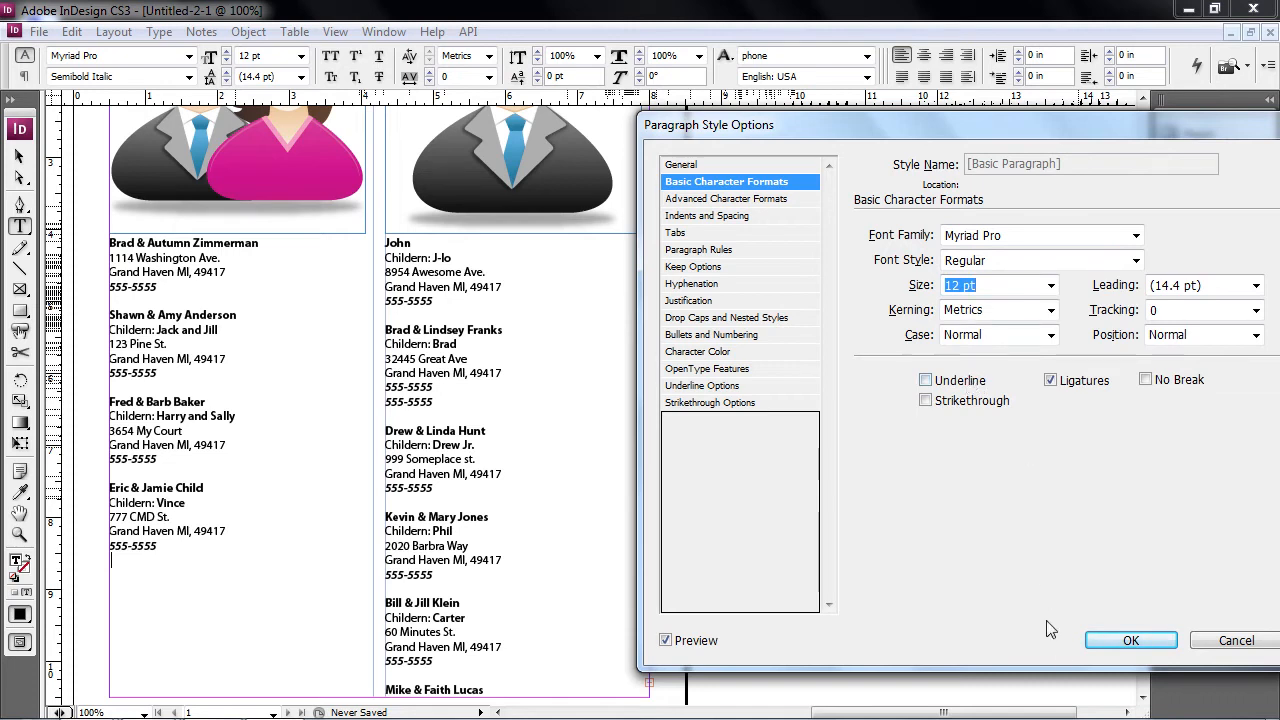
left_click(1130, 641)
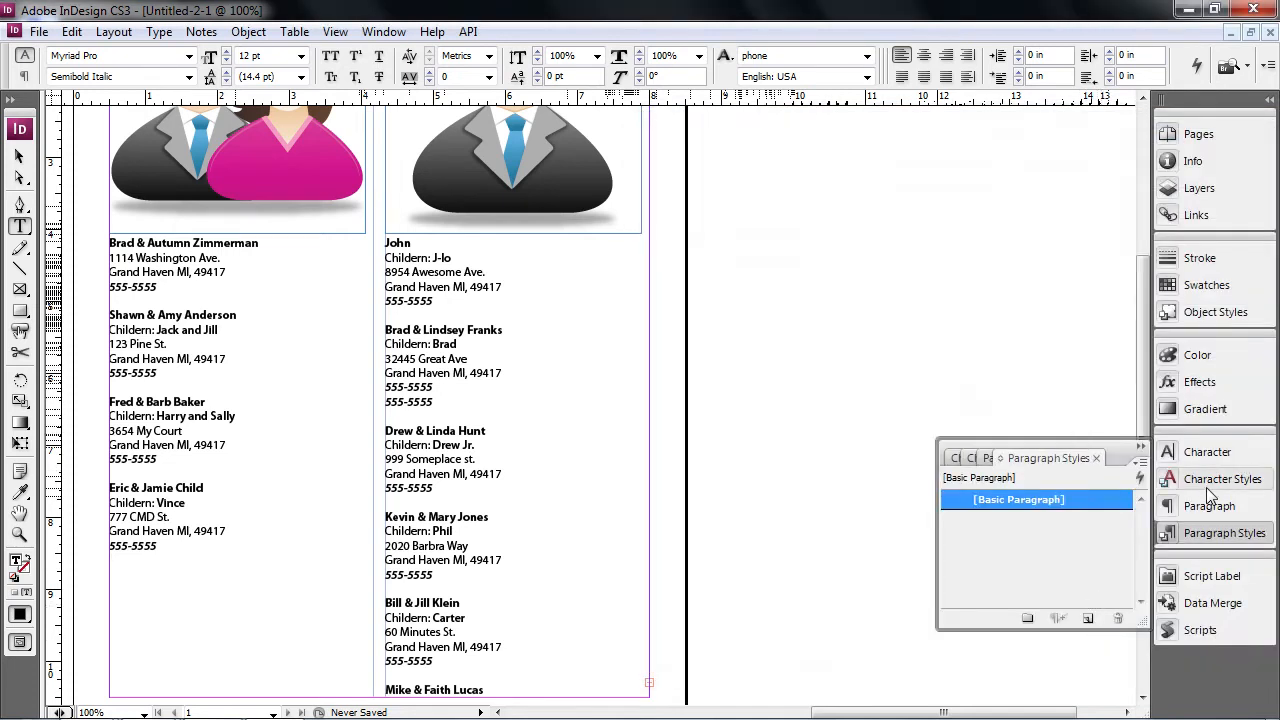
left_click(1212, 484)
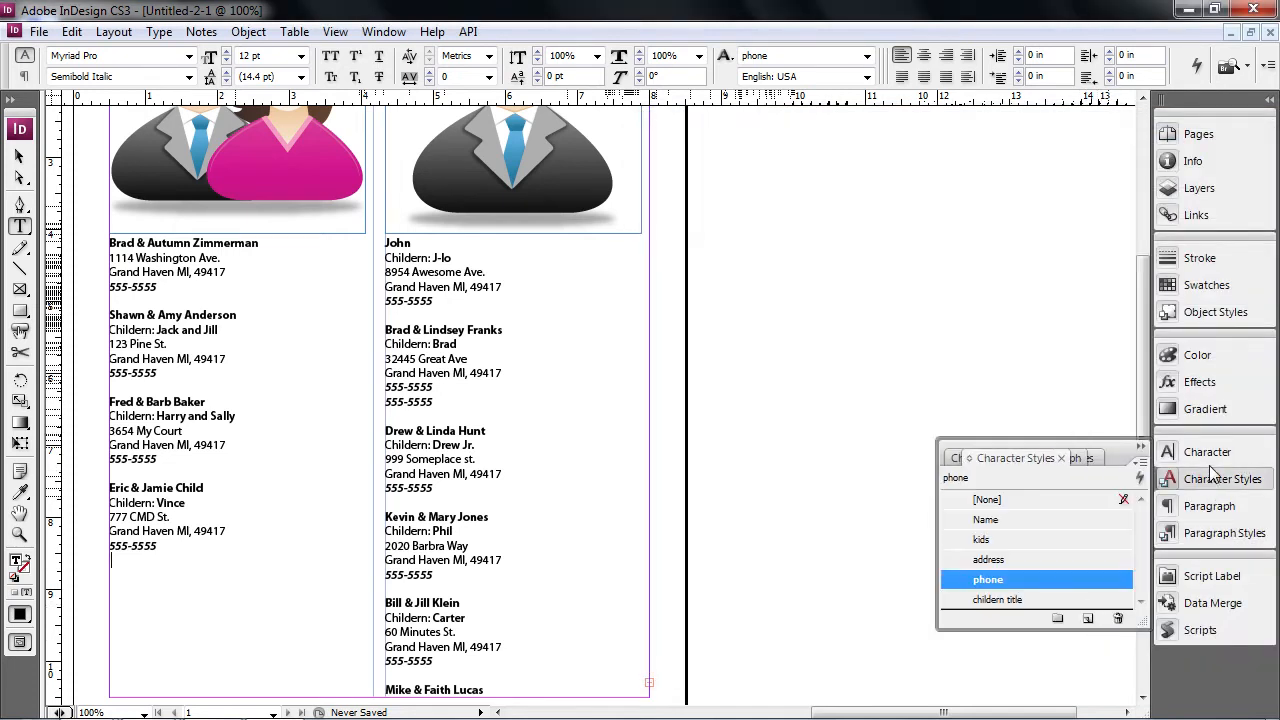
- Set the Name character style's Basic Character Formats to 18 pt Tahoma Bold
double_click(1005, 522)
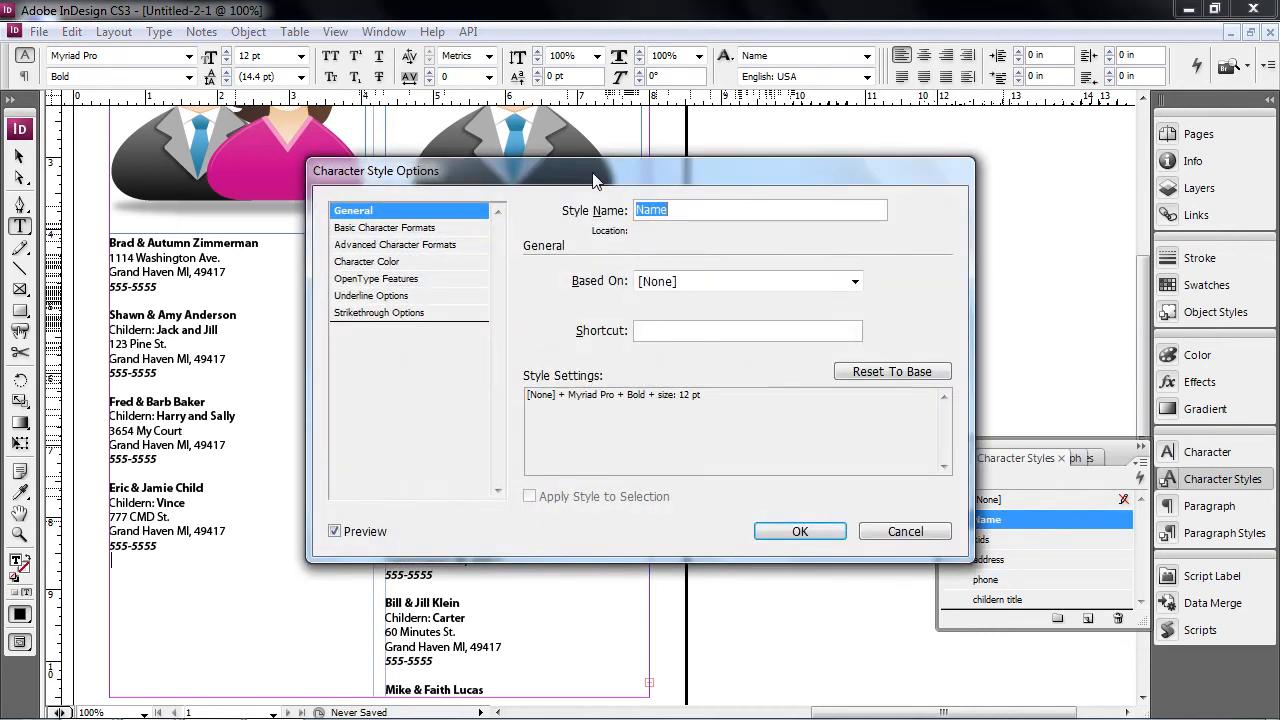
left_click_drag(595, 180, 794, 180)
left_click(605, 228)
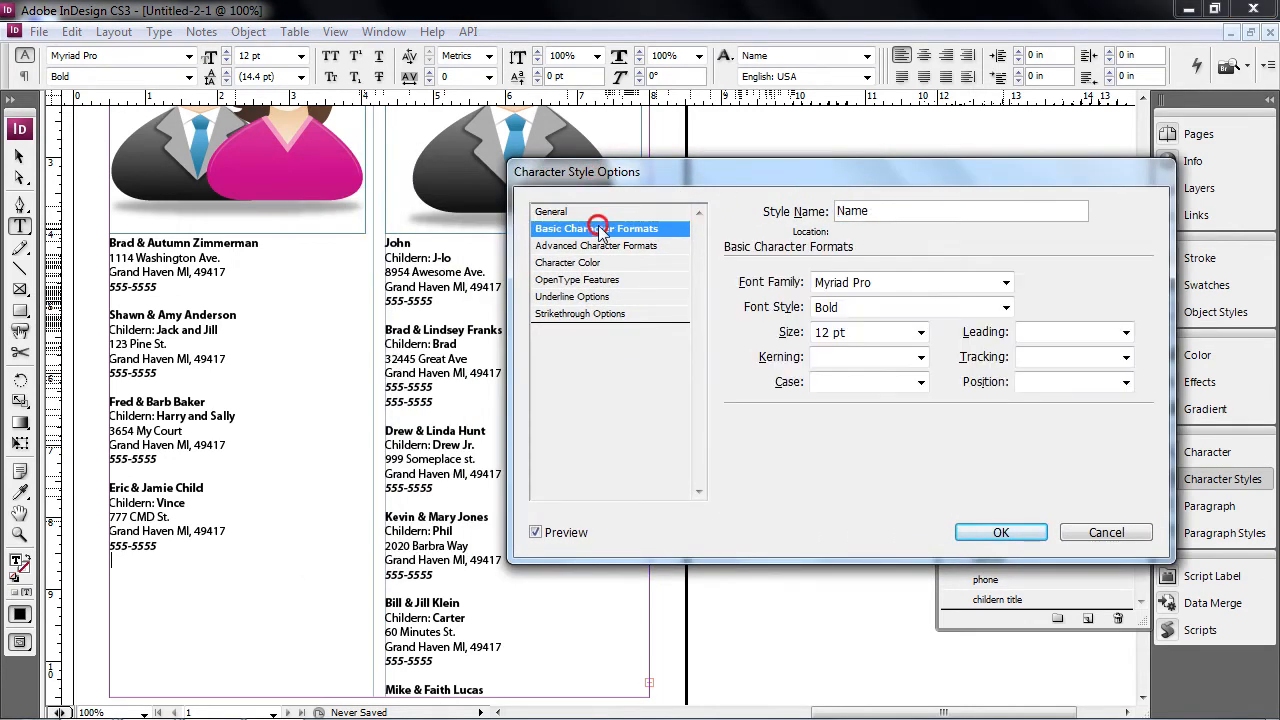
left_click(921, 334)
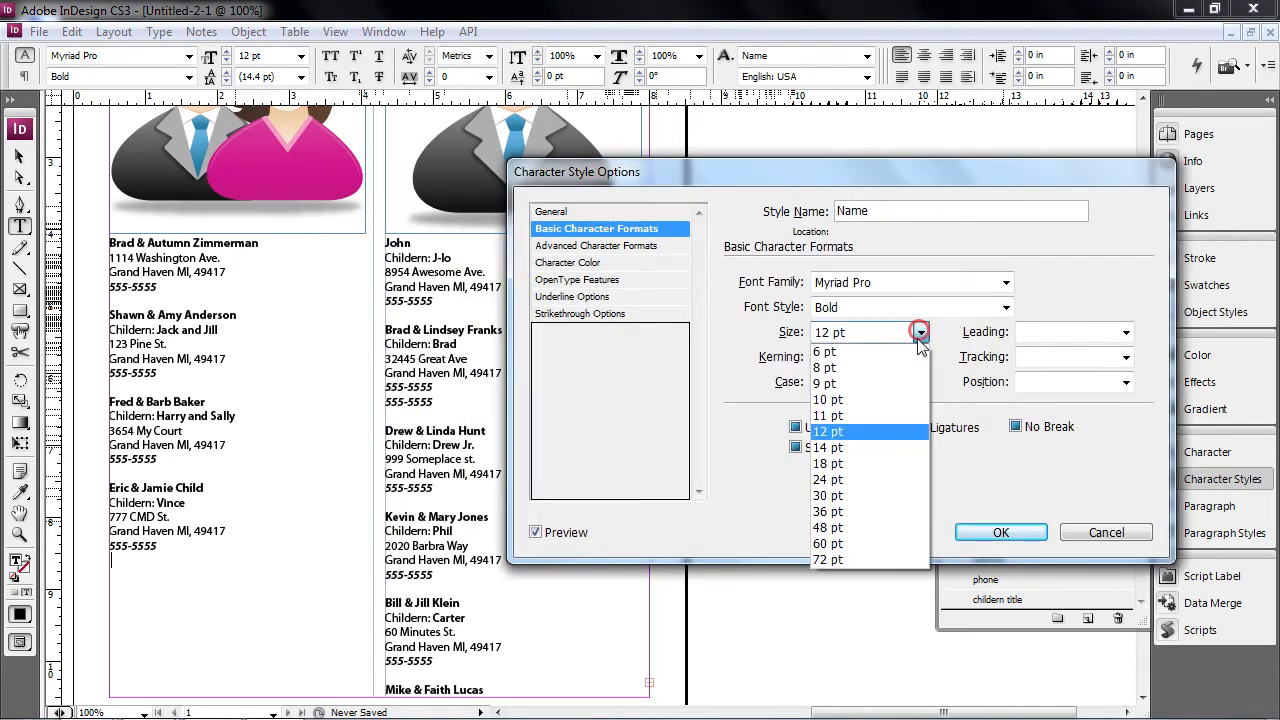
left_click(865, 447)
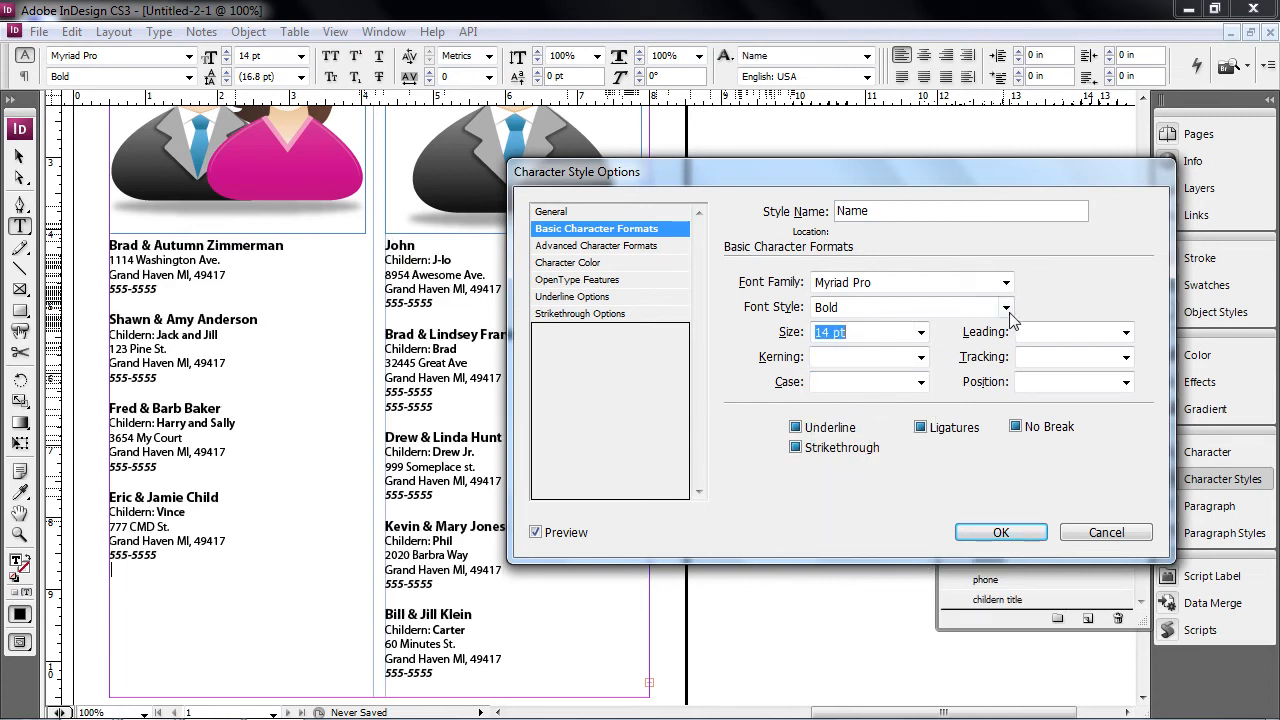
left_click(921, 332)
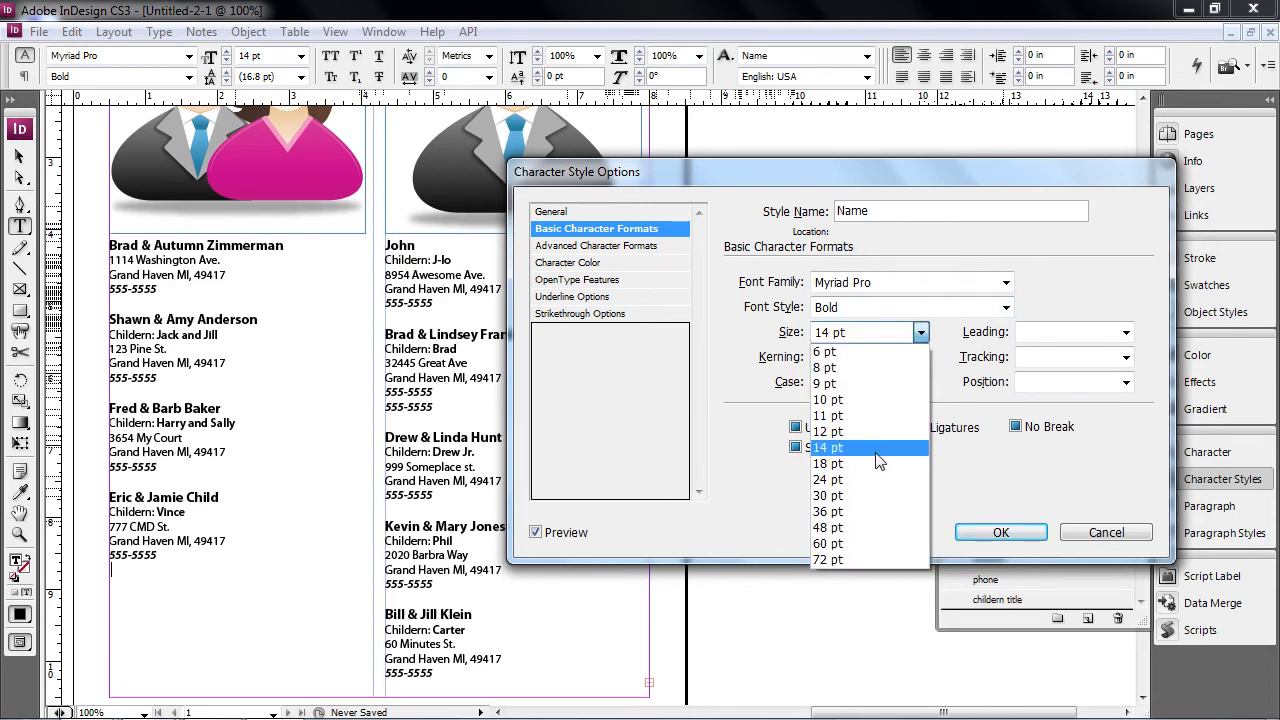
left_click(877, 463)
left_click(1006, 282)
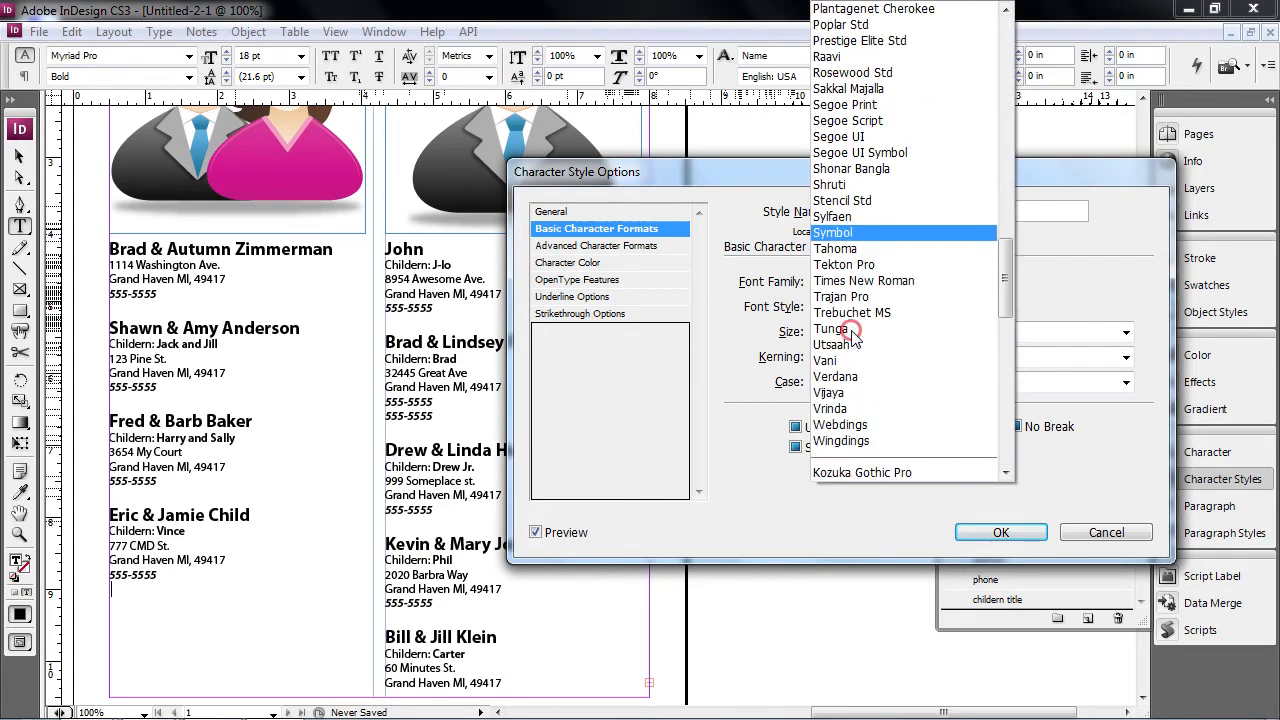
left_click(855, 335)
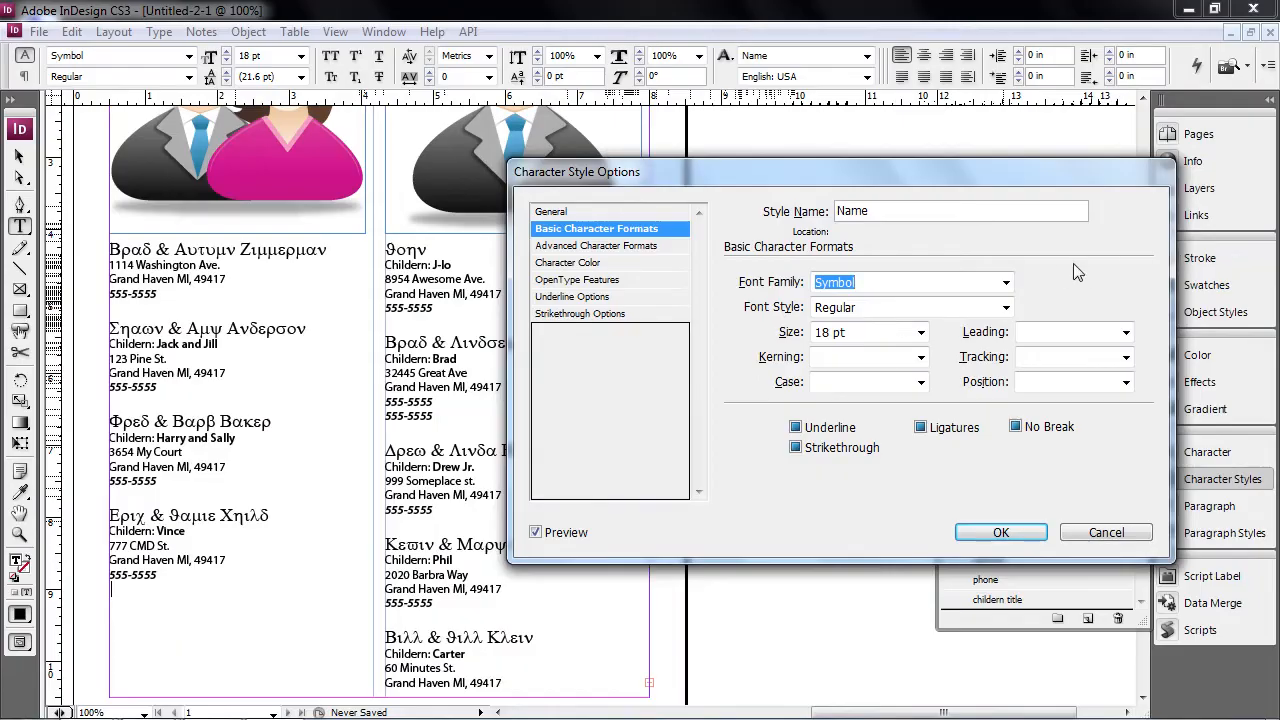
left_click(1011, 283)
scroll(900, 170, "up", 2)
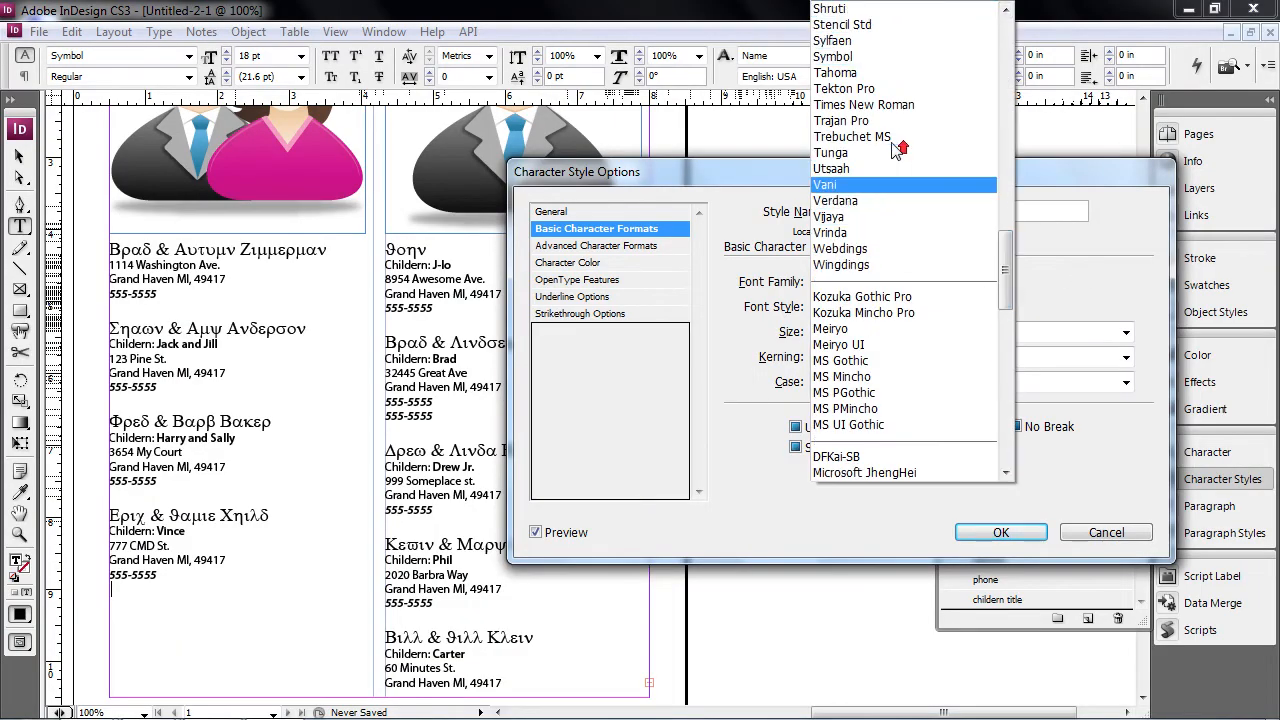
scroll(892, 150, "up", 1)
left_click(883, 126)
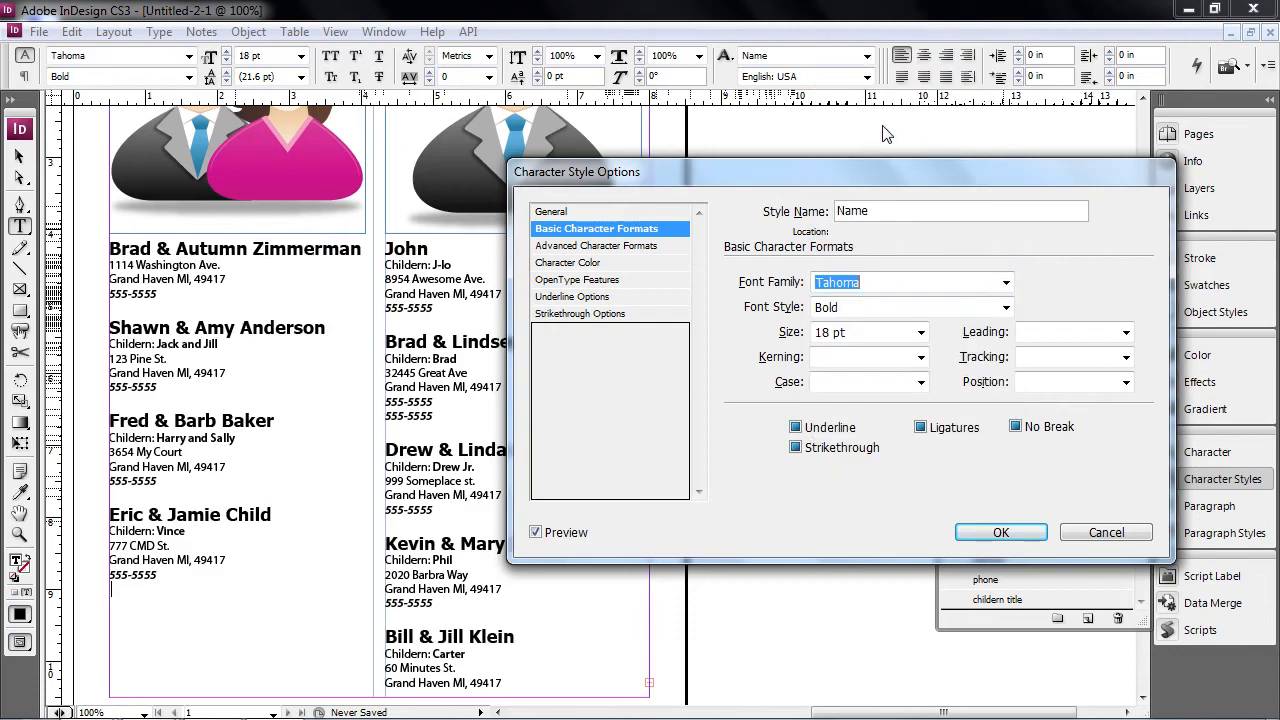